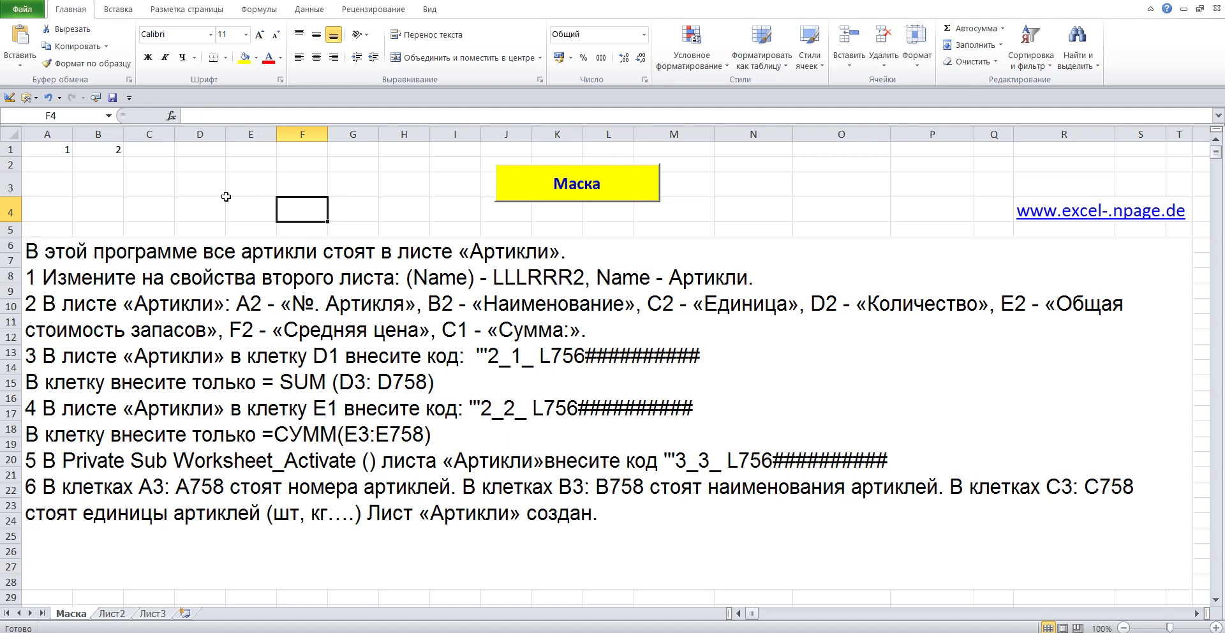
Step: Select cell C1 on the Маска sheet, beside the 1 and 2 in A1:B1
click(142, 151)
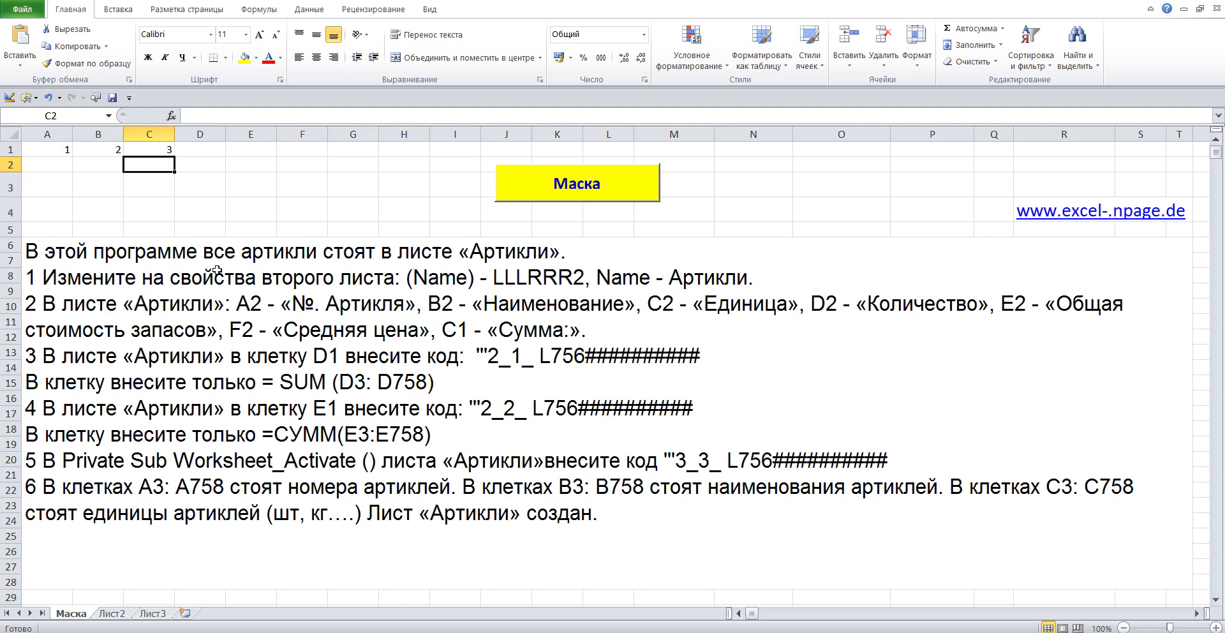
Step: Copy the word Артикли from the Маска instruction text
double_click(214, 276)
drag(29, 245, 586, 238)
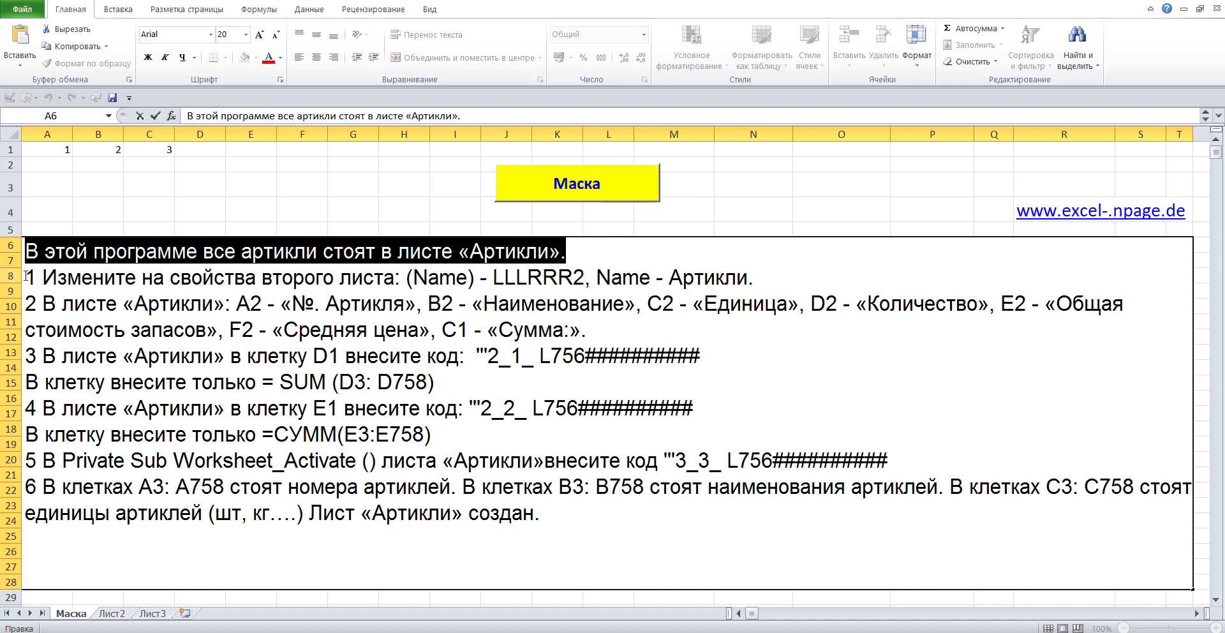
drag(29, 278, 755, 279)
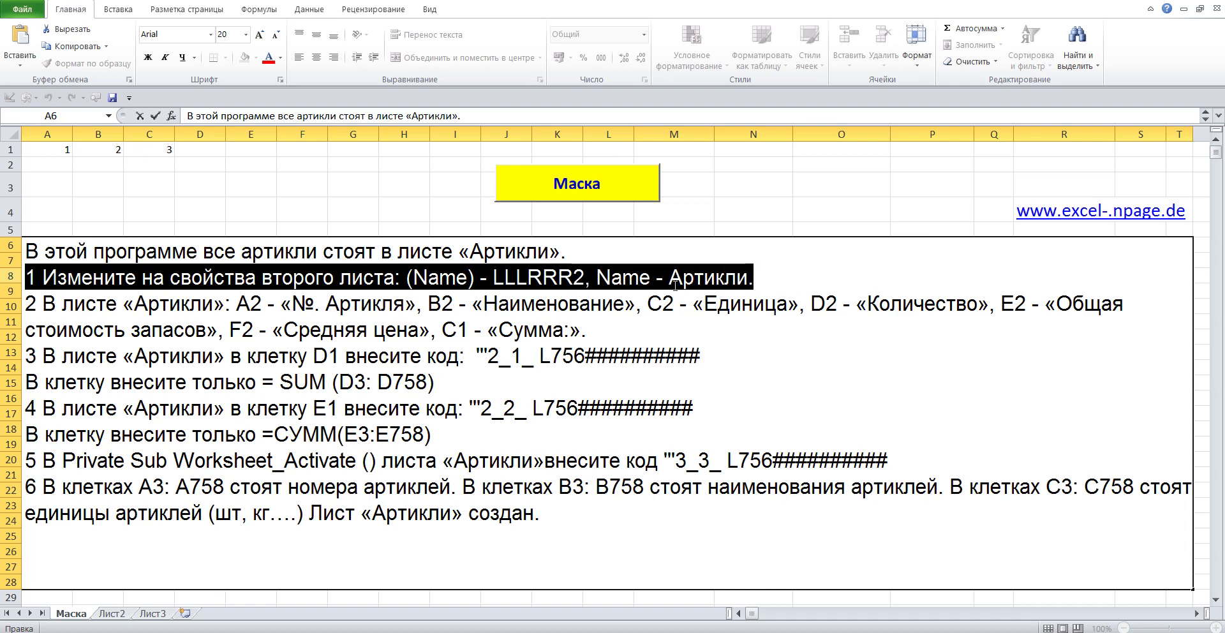
click(675, 285)
drag(671, 278, 747, 279)
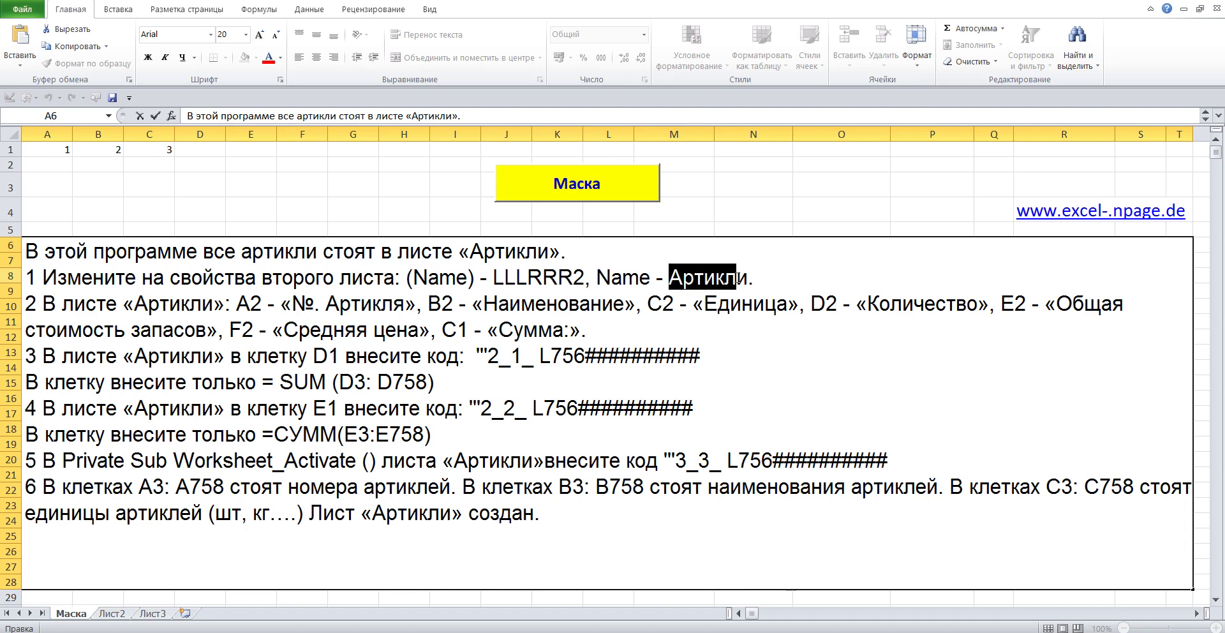
right_click(738, 278)
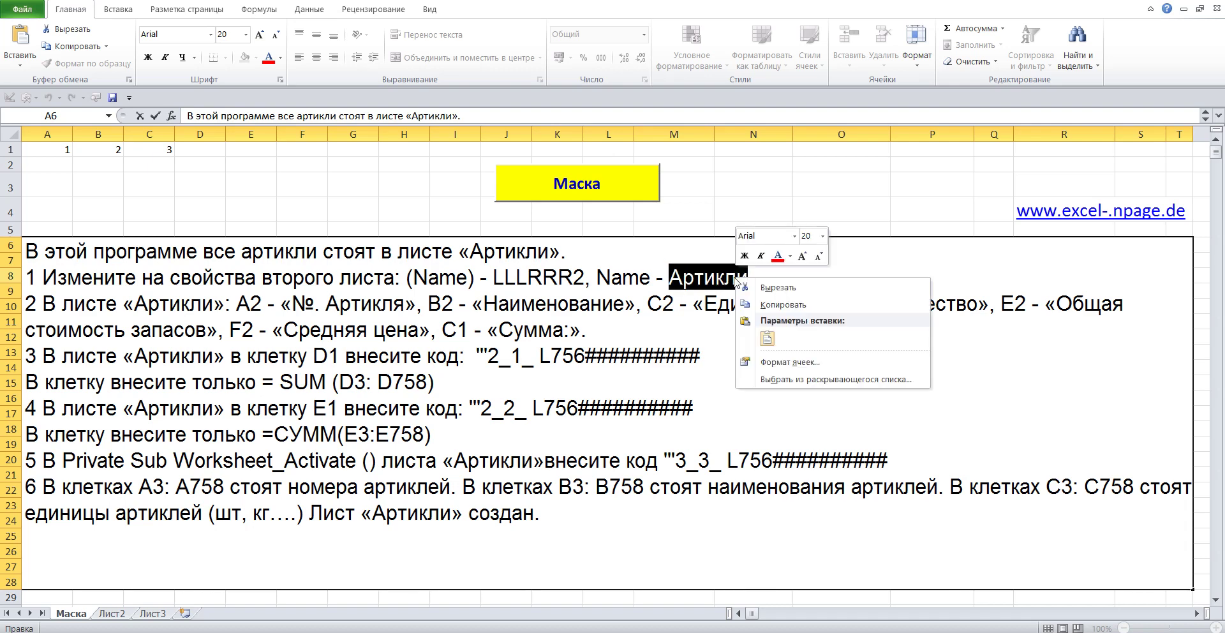
click(777, 306)
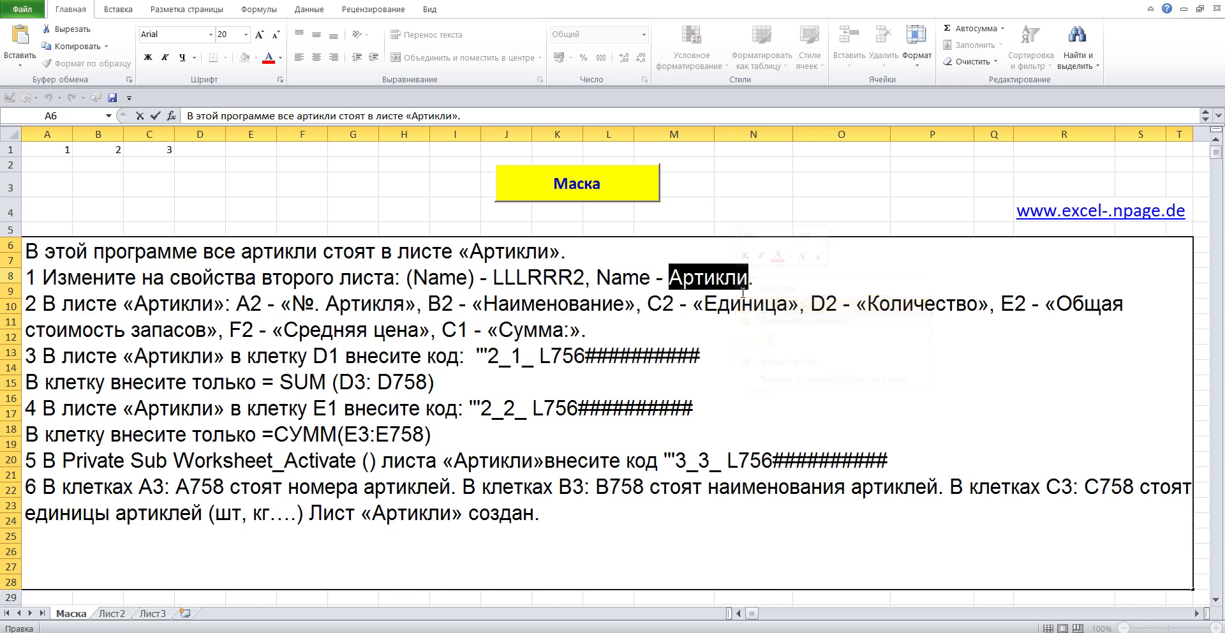
click(362, 210)
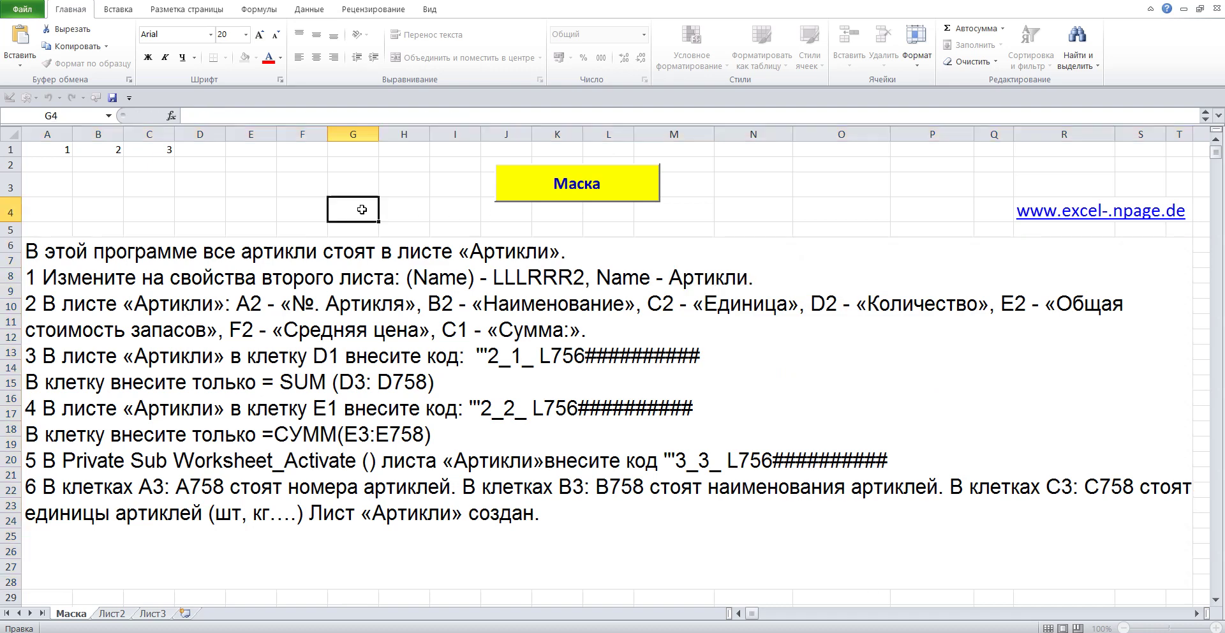
Step: Open the VBA code for Лист2 and set its code name to LLLRRR2
click(113, 614)
right_click(113, 614)
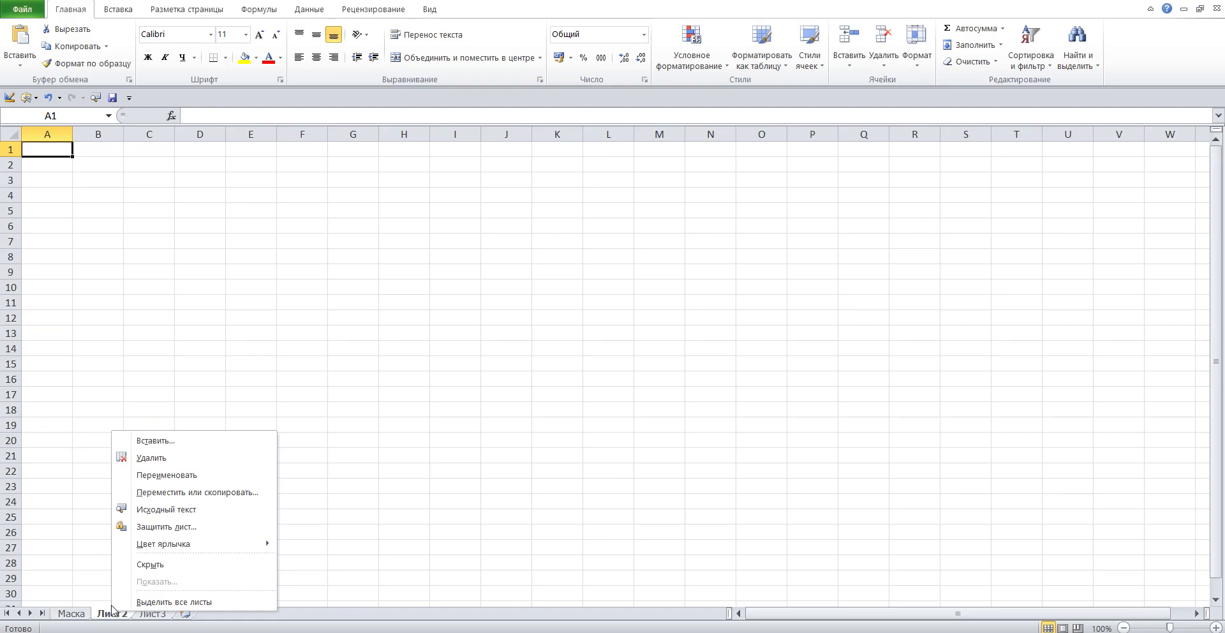
click(183, 514)
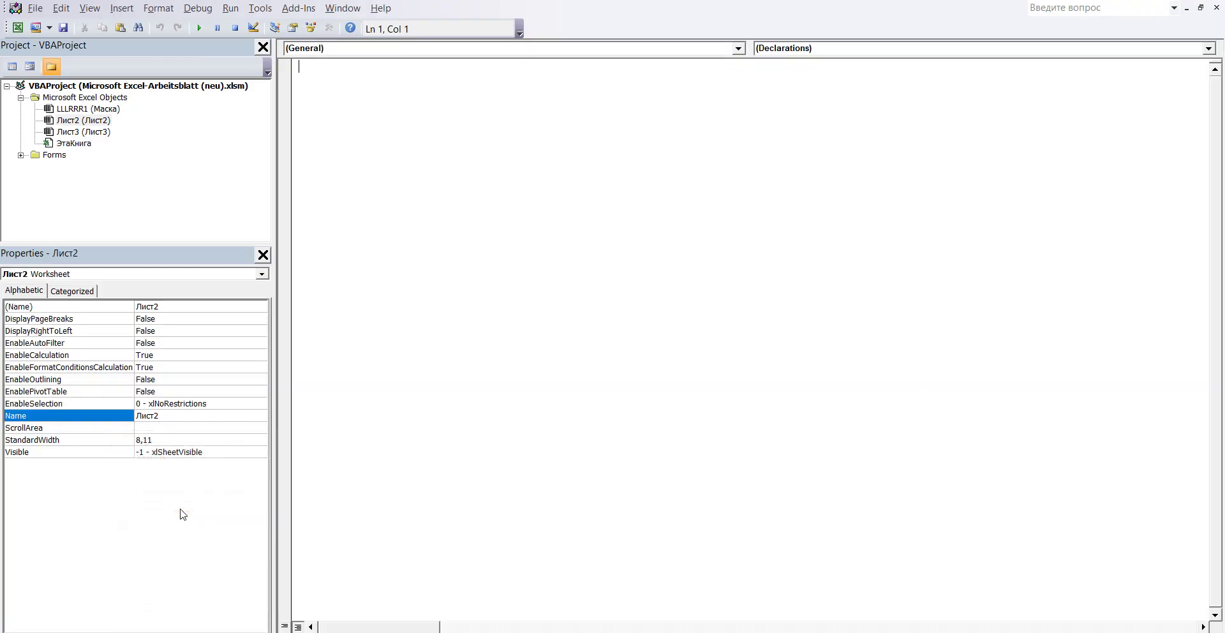
click(165, 306)
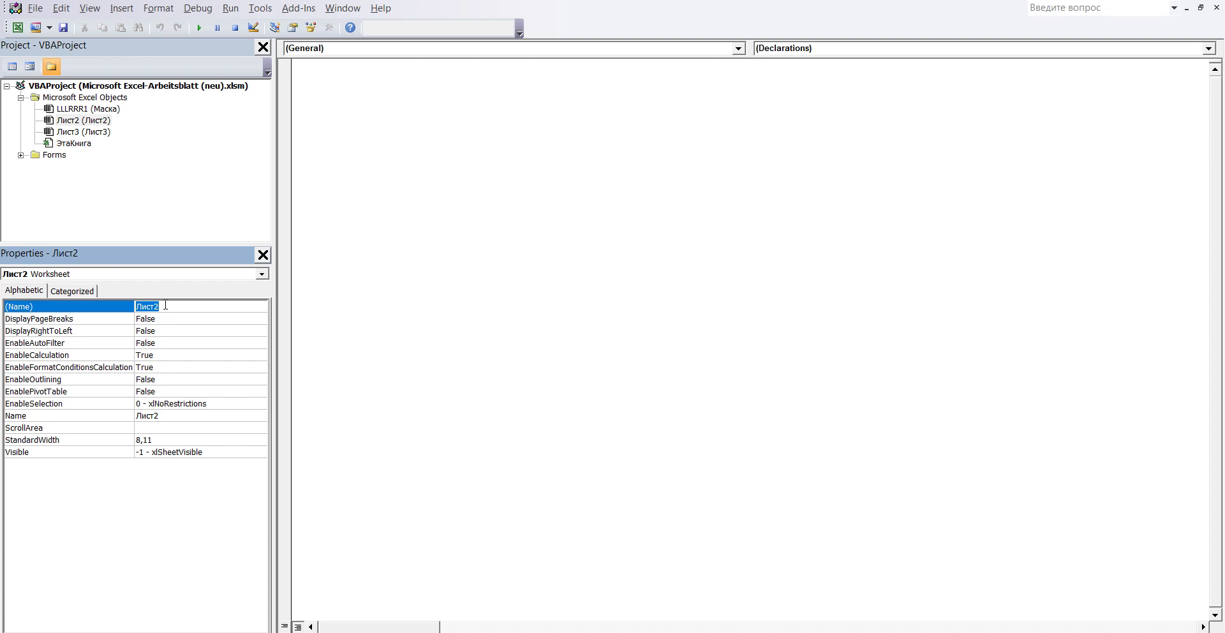
text(LLLRRR2)
click(174, 417)
Step: Paste Артикли as the sheet's Name property and return to the workbook
click(21, 413)
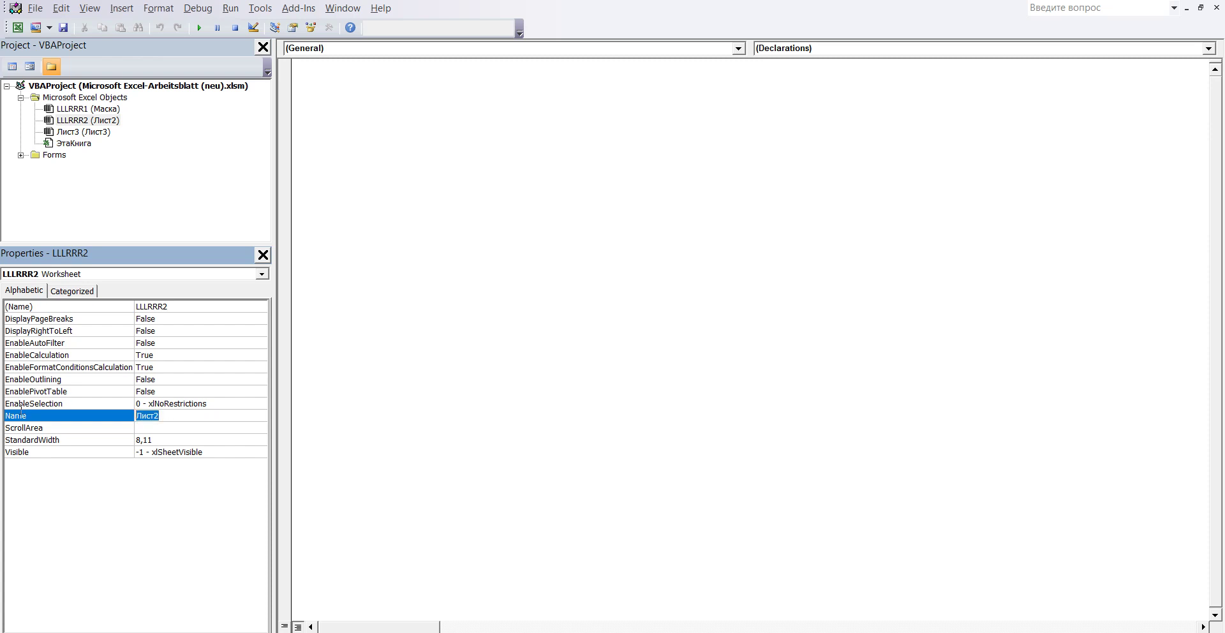
right_click(138, 415)
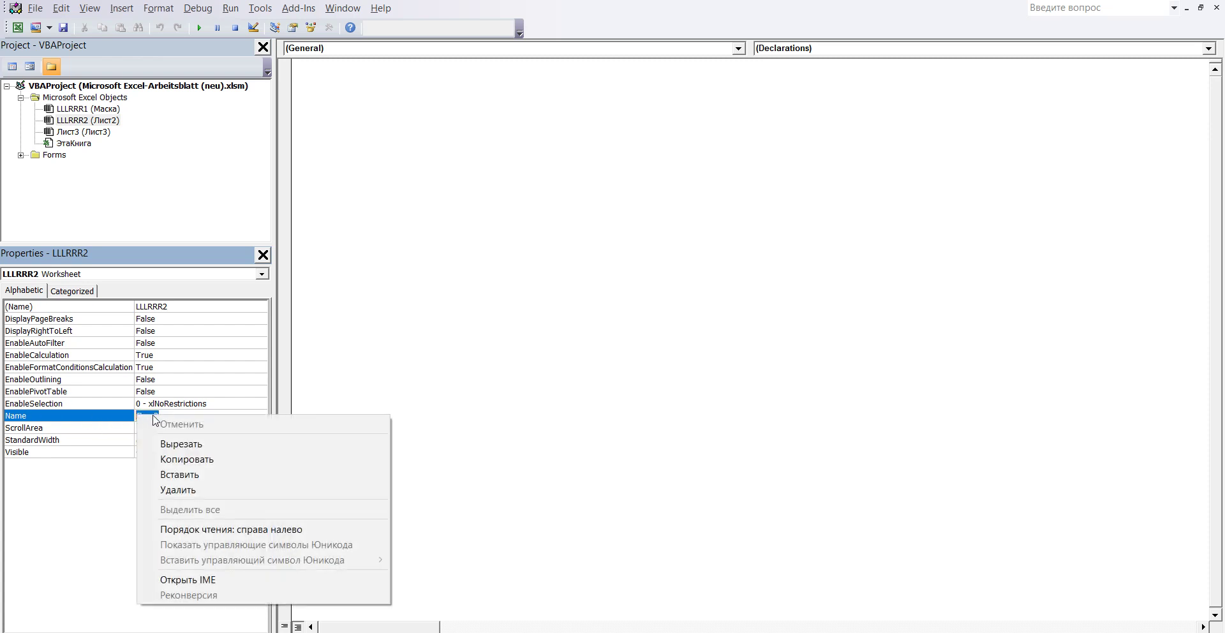
click(185, 475)
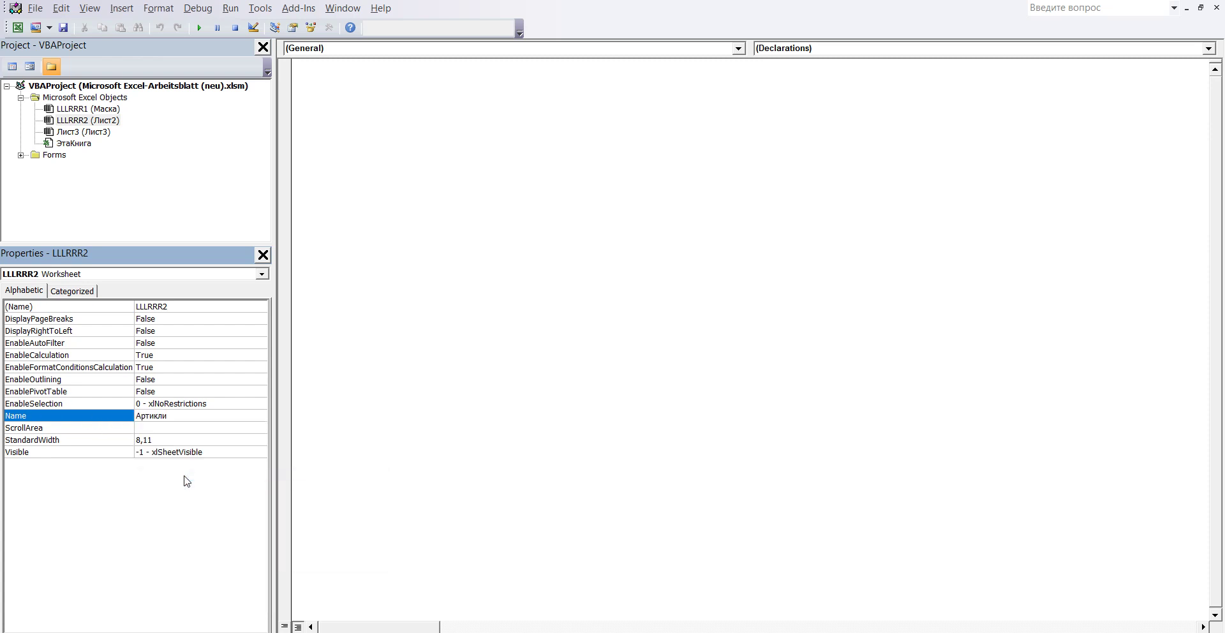
click(702, 600)
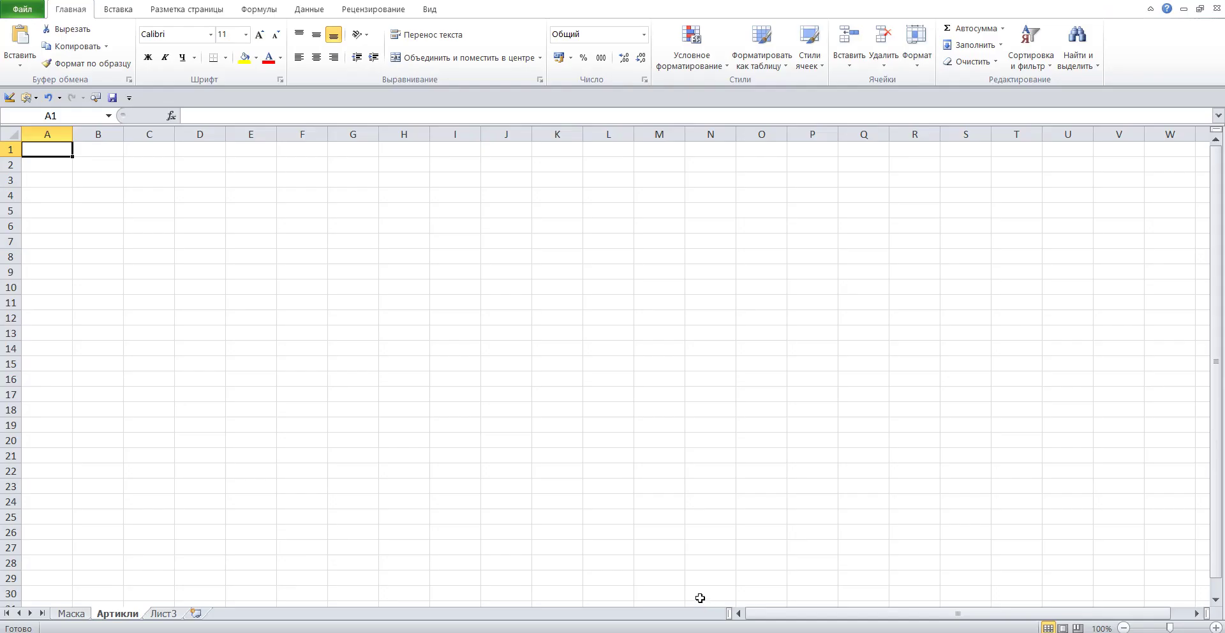
Step: Copy the header text №. Артикля from the Маска instructions
click(71, 613)
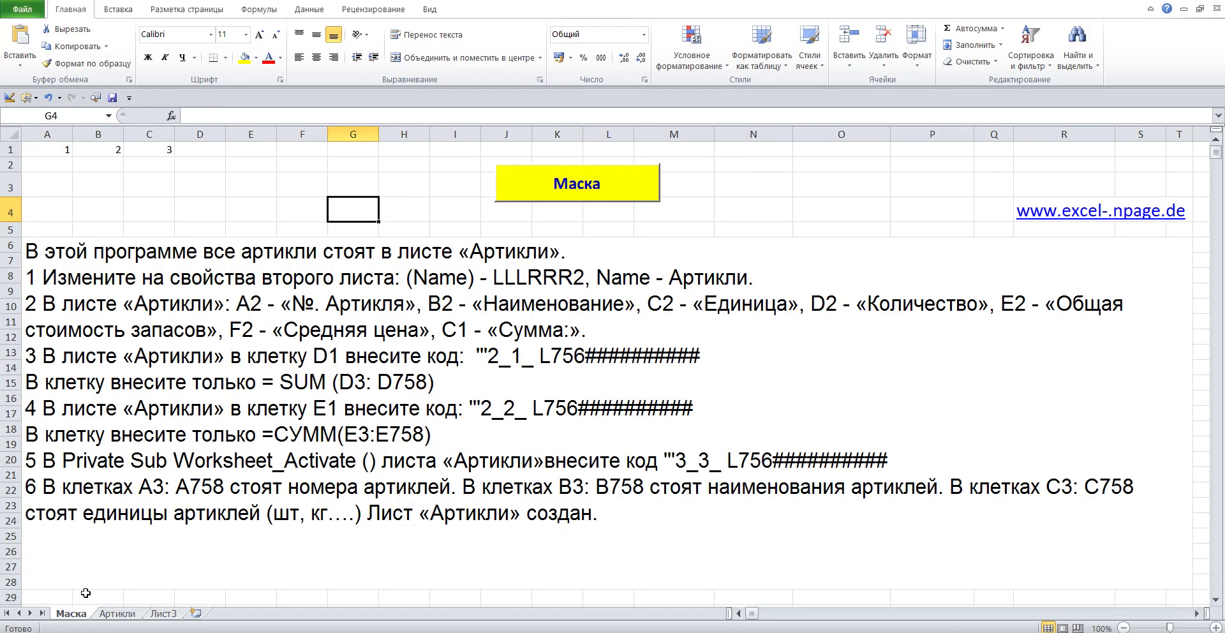
double_click(200, 330)
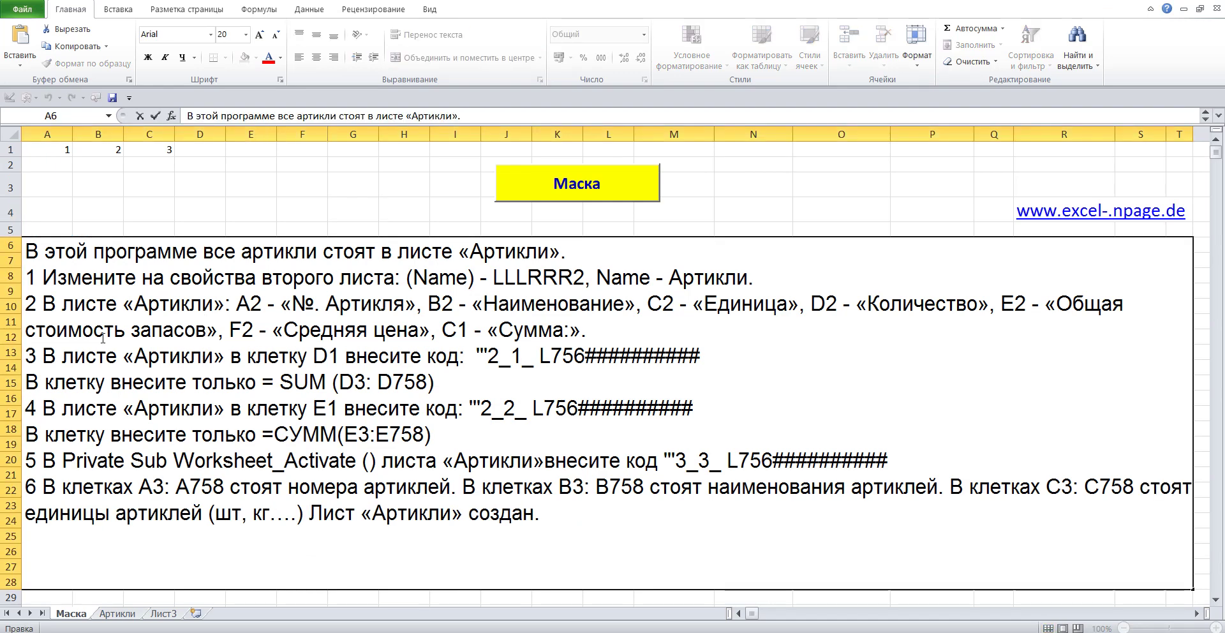
drag(23, 304, 587, 333)
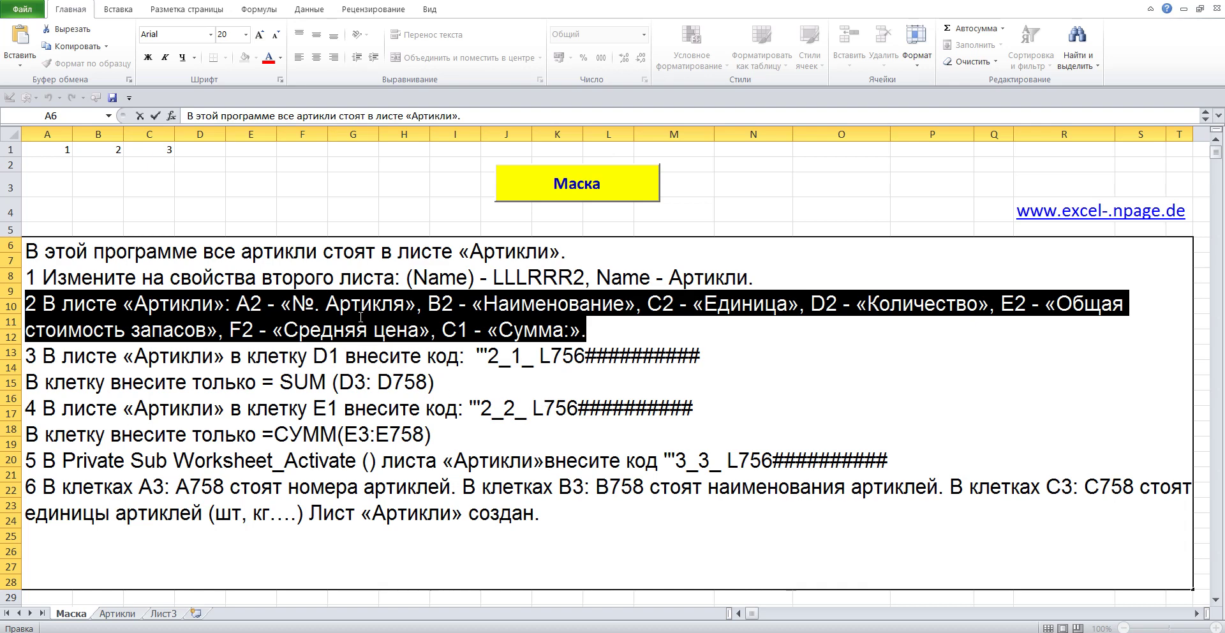
click(360, 316)
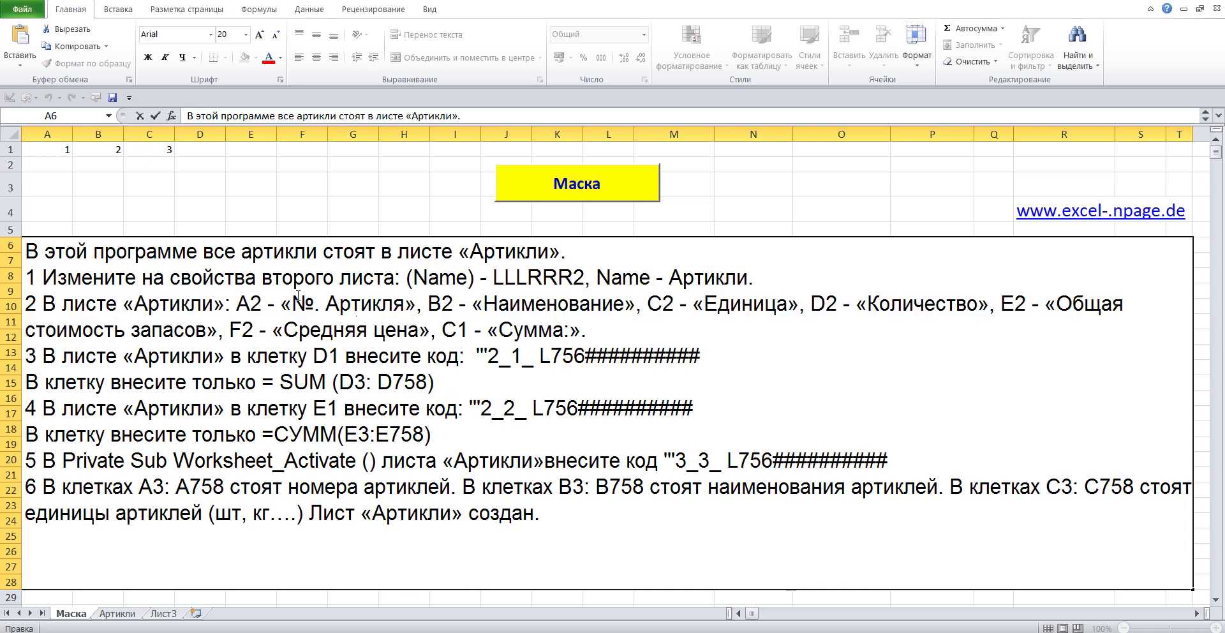
drag(291, 304, 402, 306)
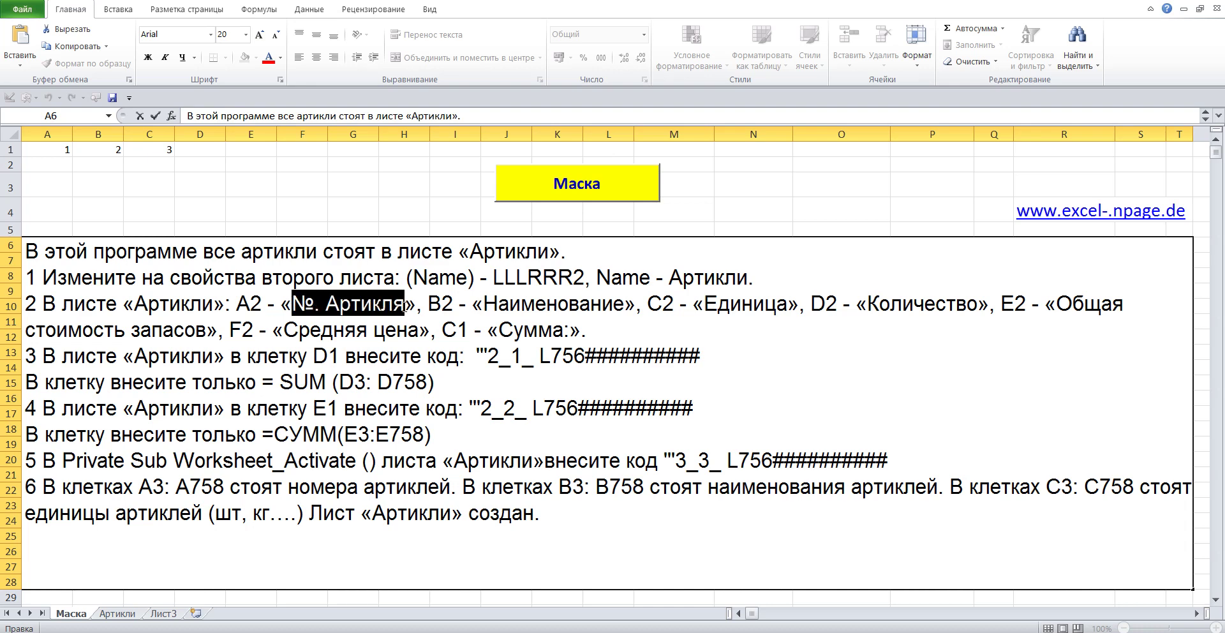
right_click(389, 307)
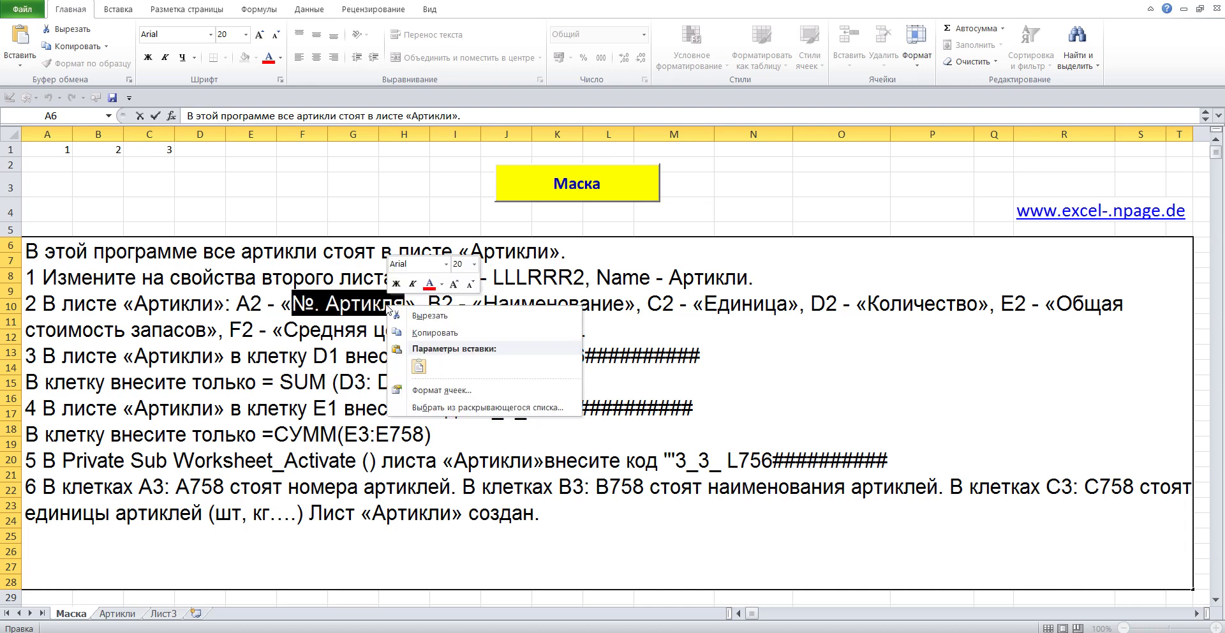
click(436, 333)
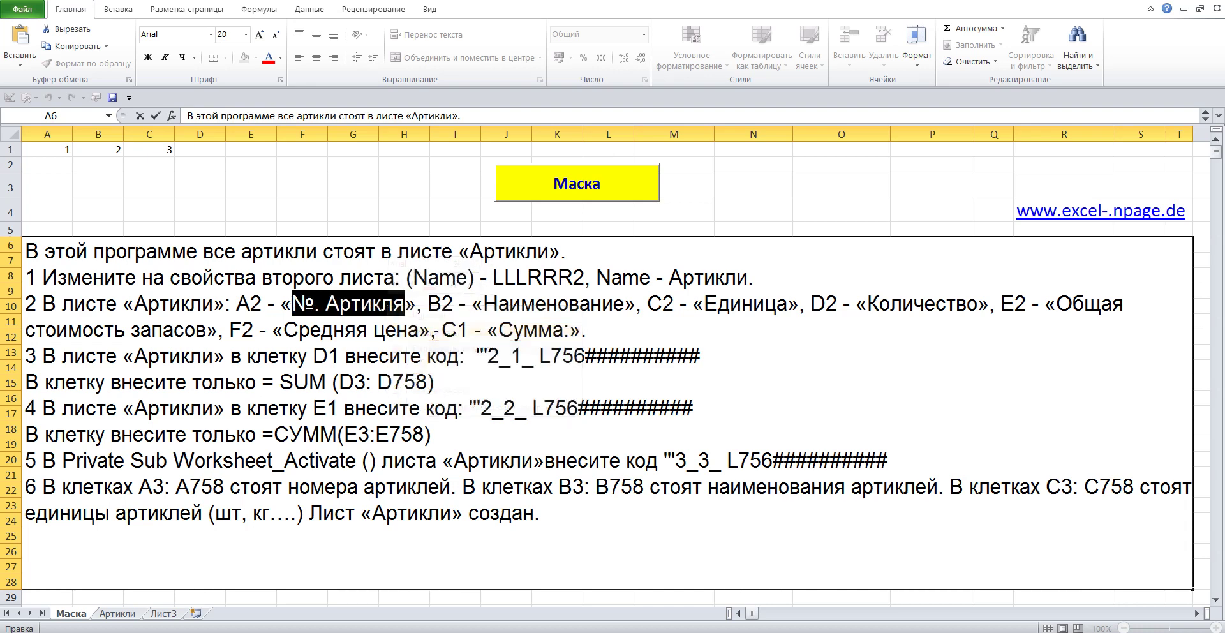
Step: Center-align every cell on the Артикли sheet
click(117, 613)
click(64, 313)
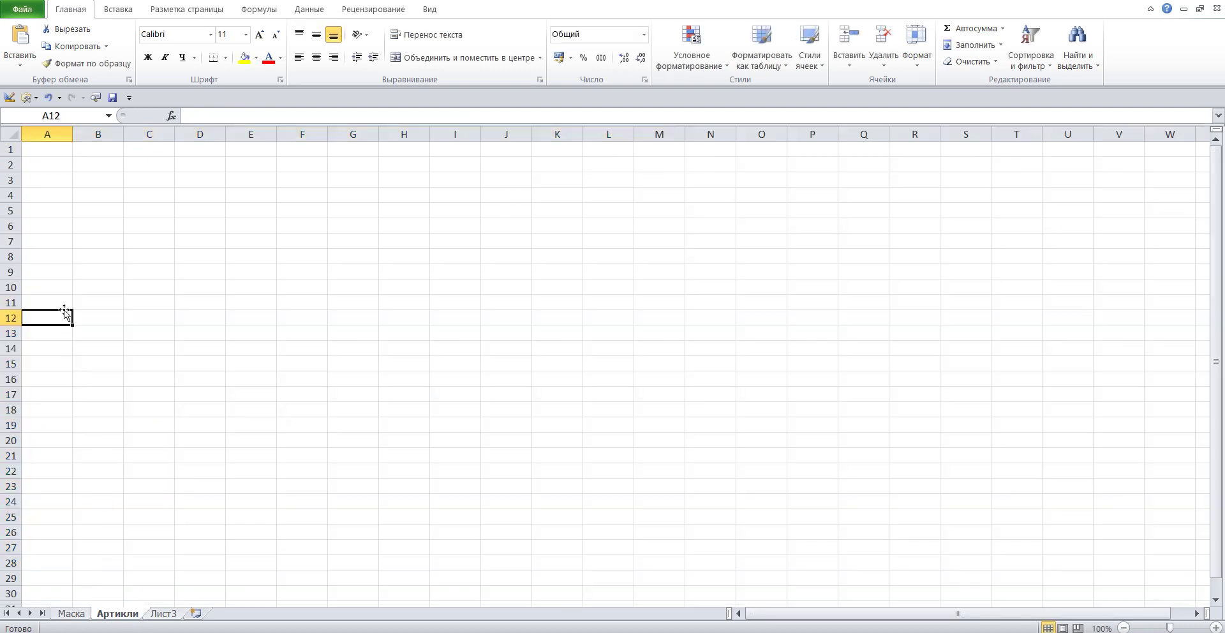
key(ctrl+a)
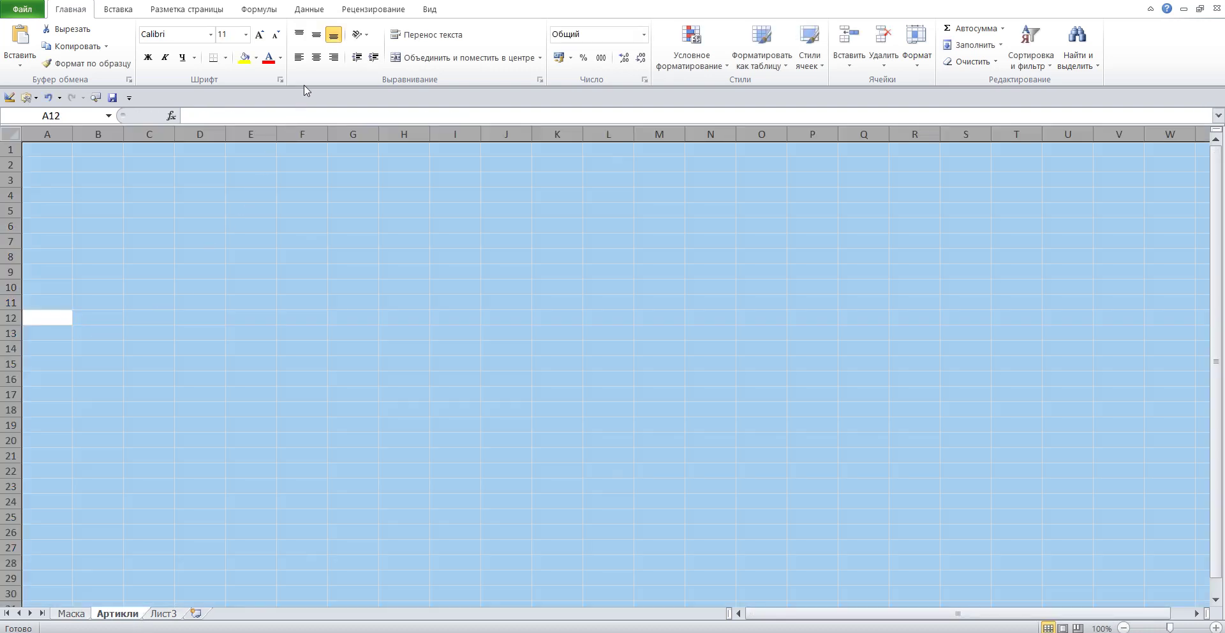
click(316, 58)
click(208, 224)
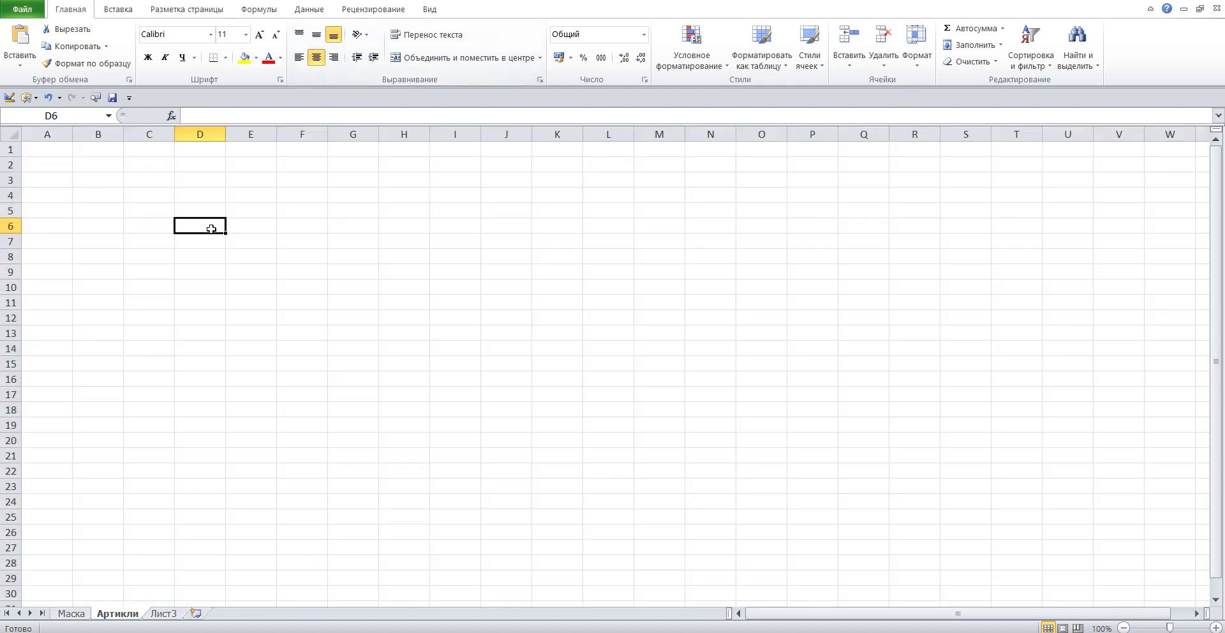
Step: Enter №. Артикля in A2, widen column A, and go back to Маска
click(51, 164)
text(№. Артикля)
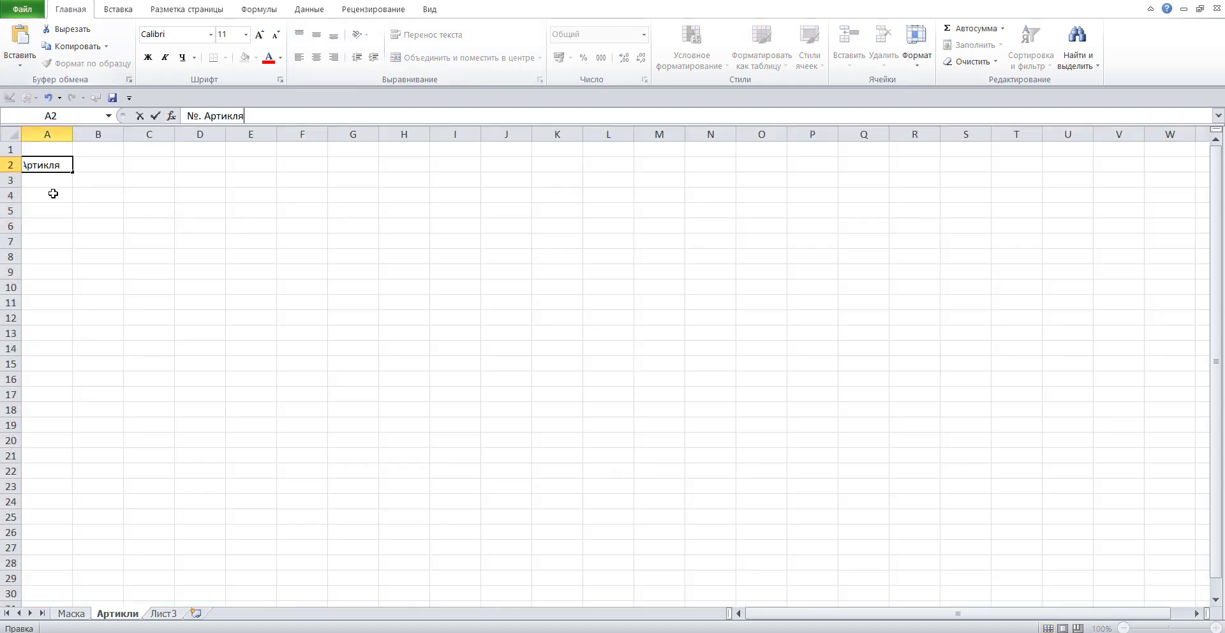
click(54, 208)
drag(72, 137, 84, 139)
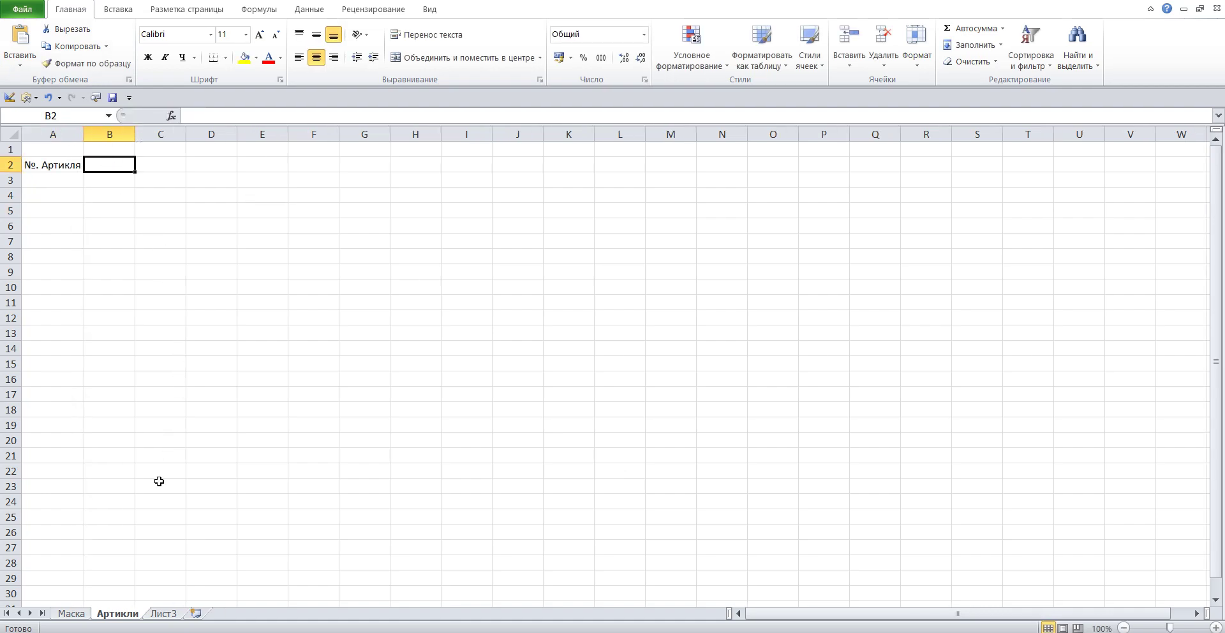
click(74, 615)
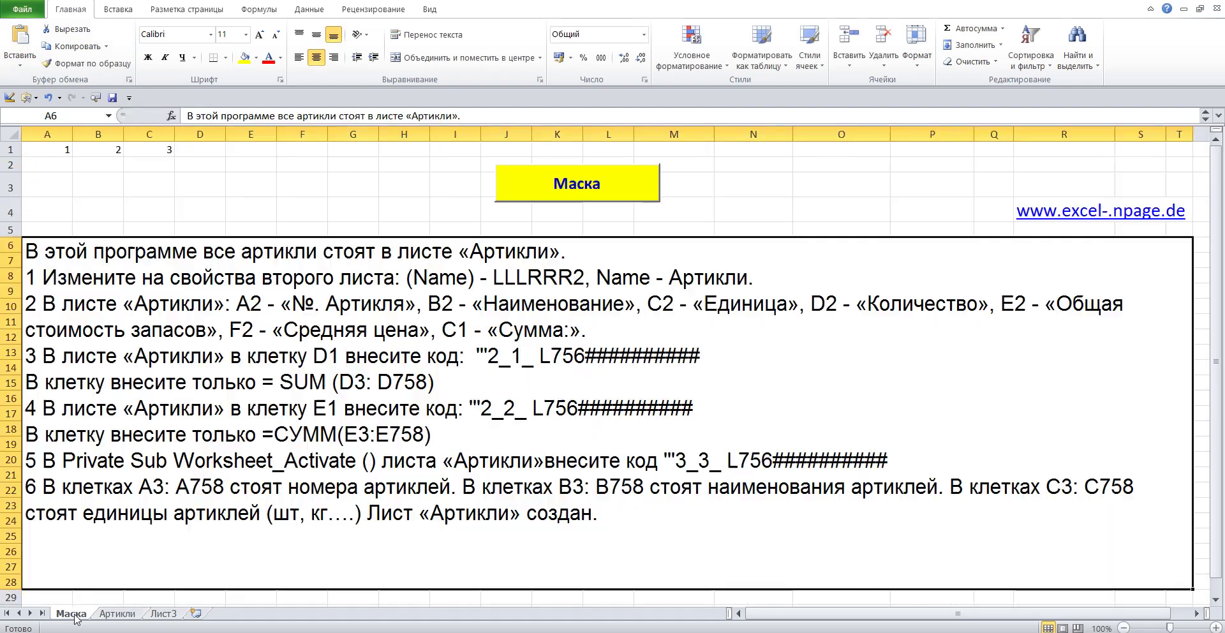
Step: Copy Наименование from the instructions into B2 and autofit column B
double_click(485, 308)
drag(485, 308, 624, 305)
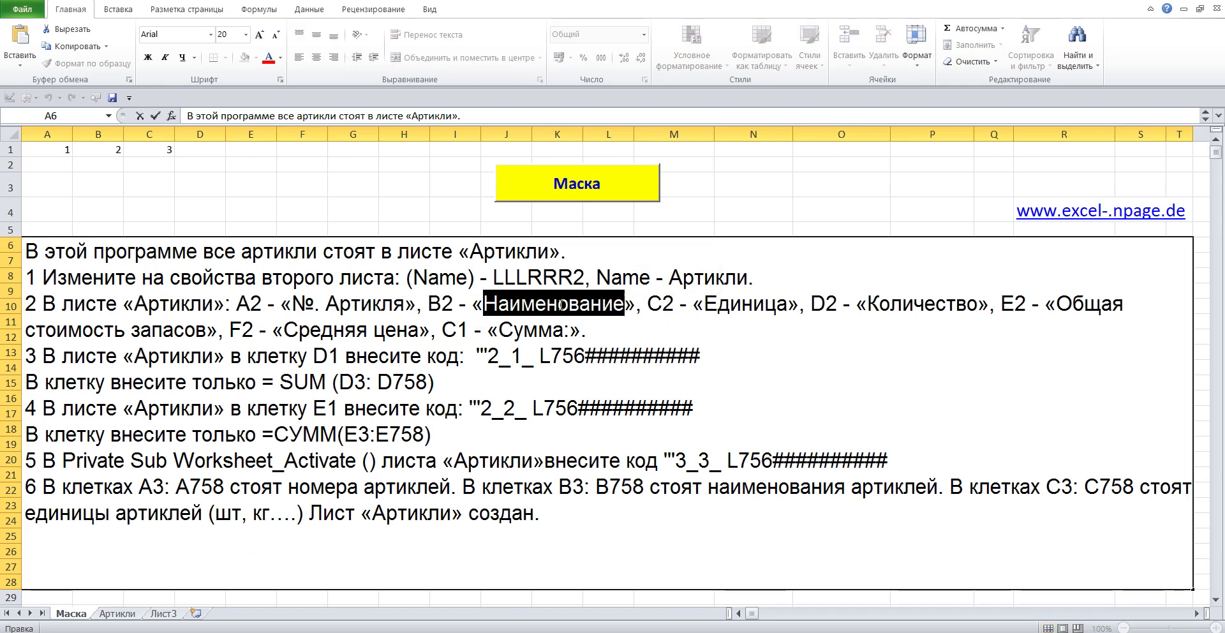
right_click(562, 305)
click(600, 332)
click(115, 614)
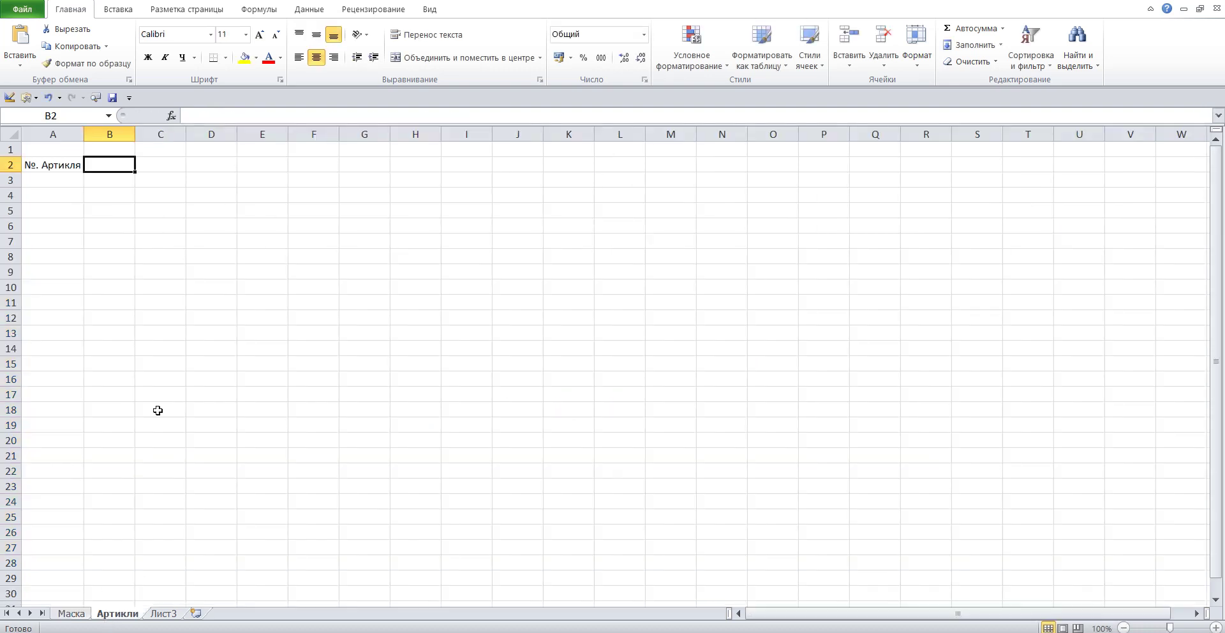
click(227, 120)
click(19, 37)
click(137, 226)
double_click(135, 133)
click(193, 166)
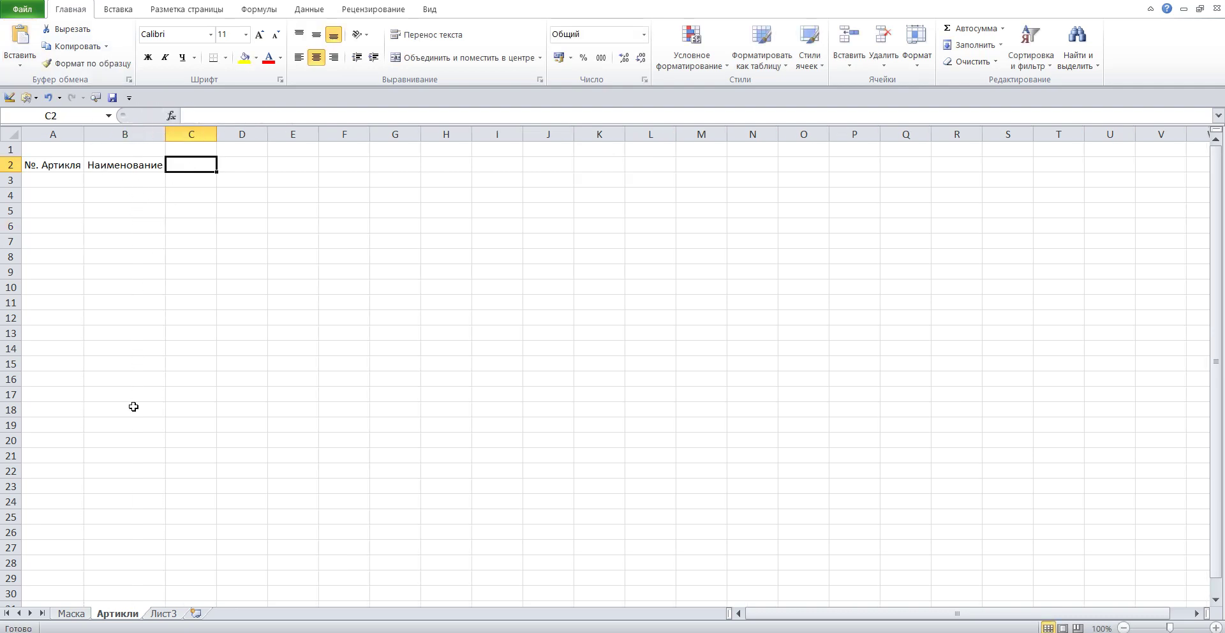
Step: Copy Единица from the instructions into C2 and autofit column C
click(70, 613)
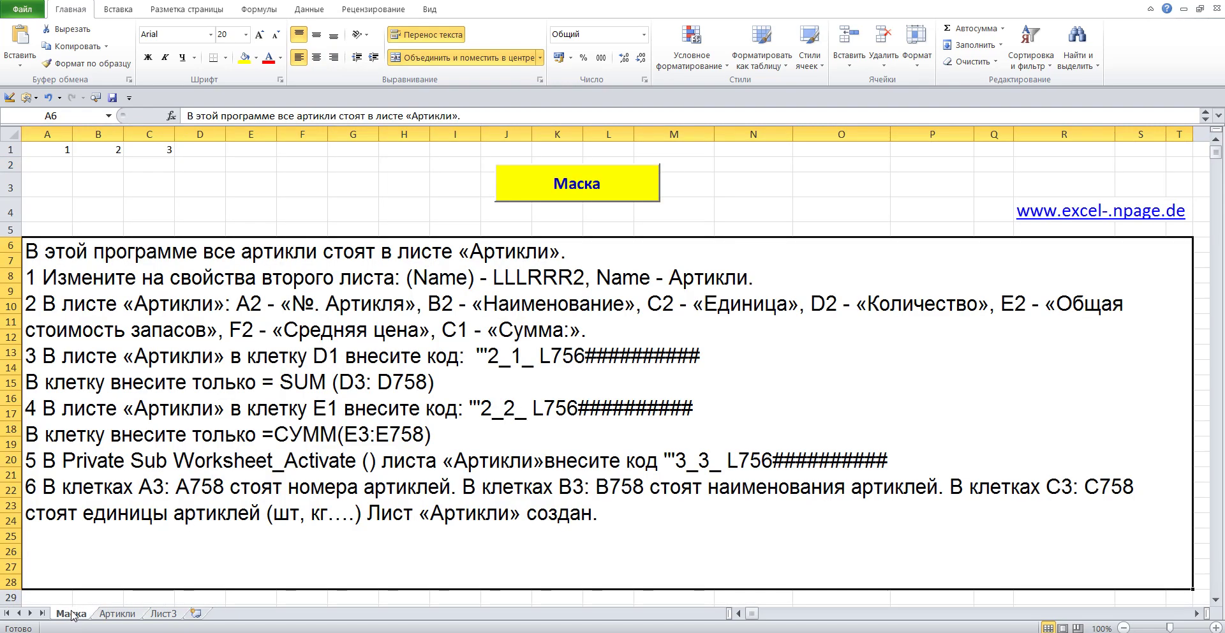
double_click(678, 307)
drag(702, 303, 787, 304)
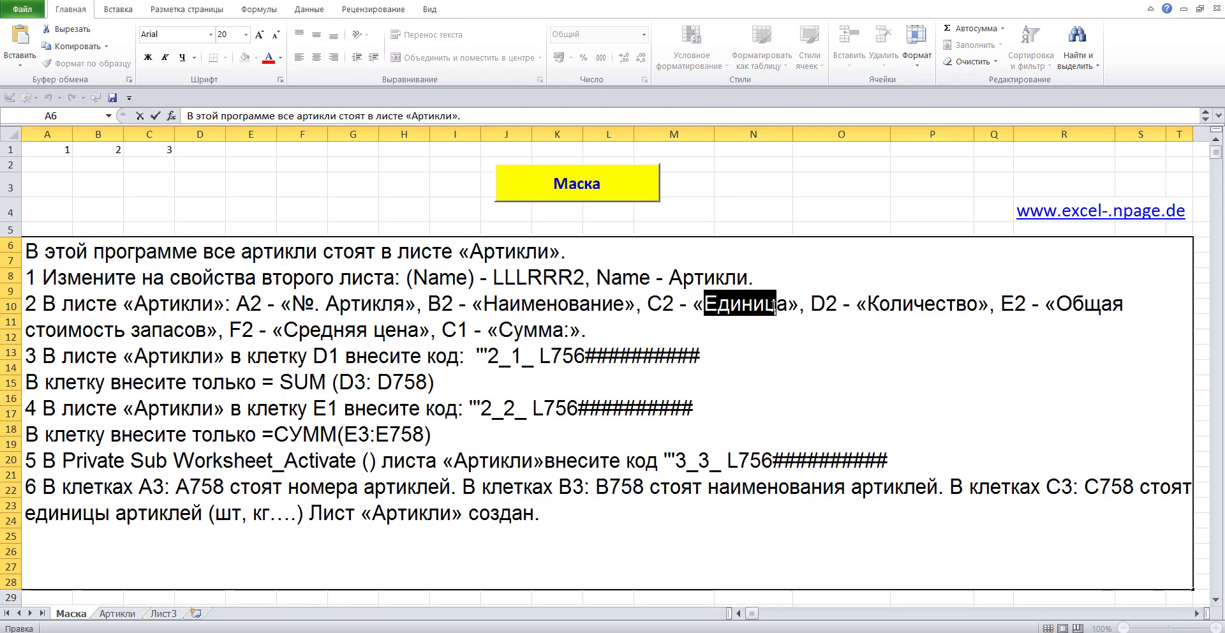
right_click(753, 309)
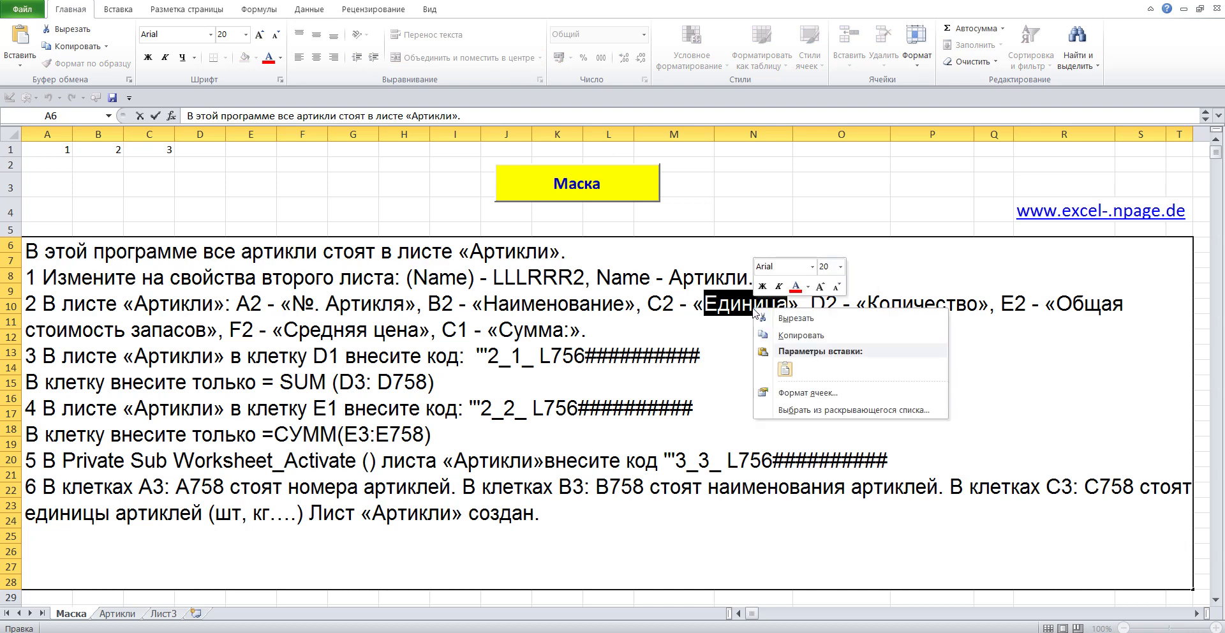
click(795, 336)
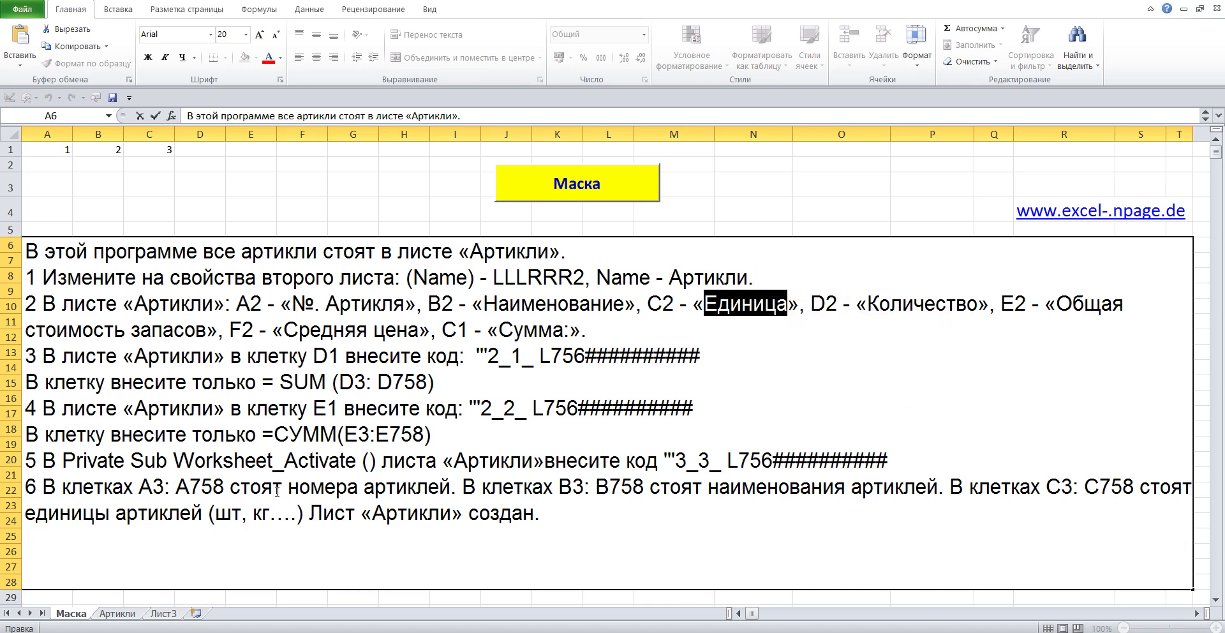
click(117, 613)
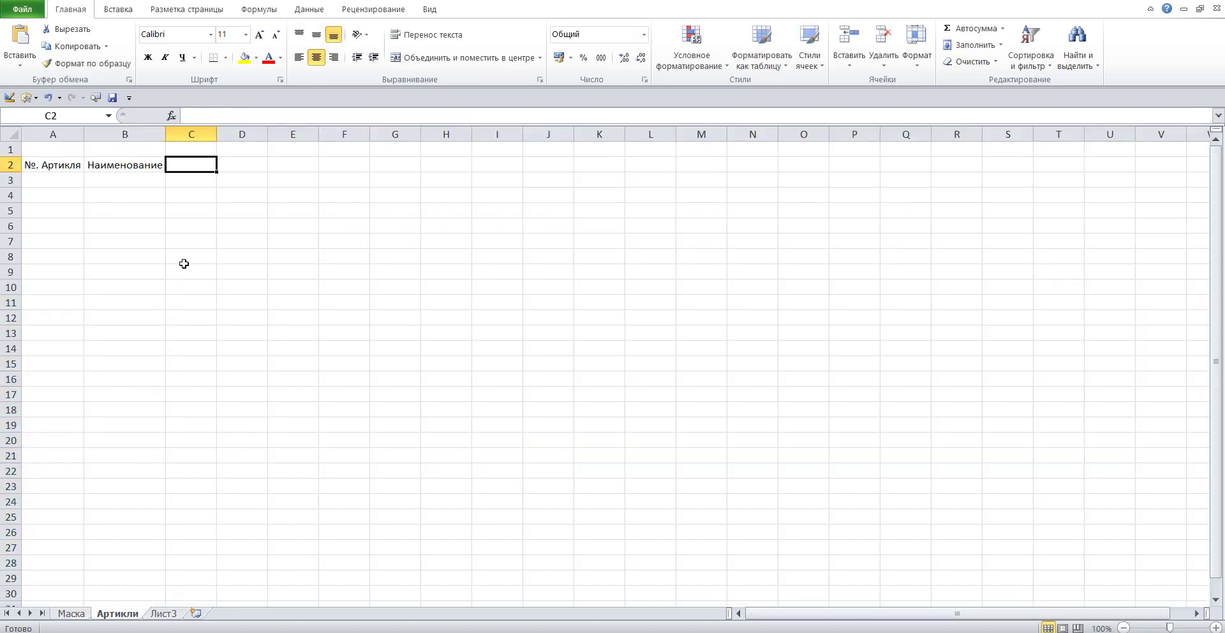
double_click(191, 164)
click(20, 35)
click(187, 209)
double_click(217, 134)
click(229, 164)
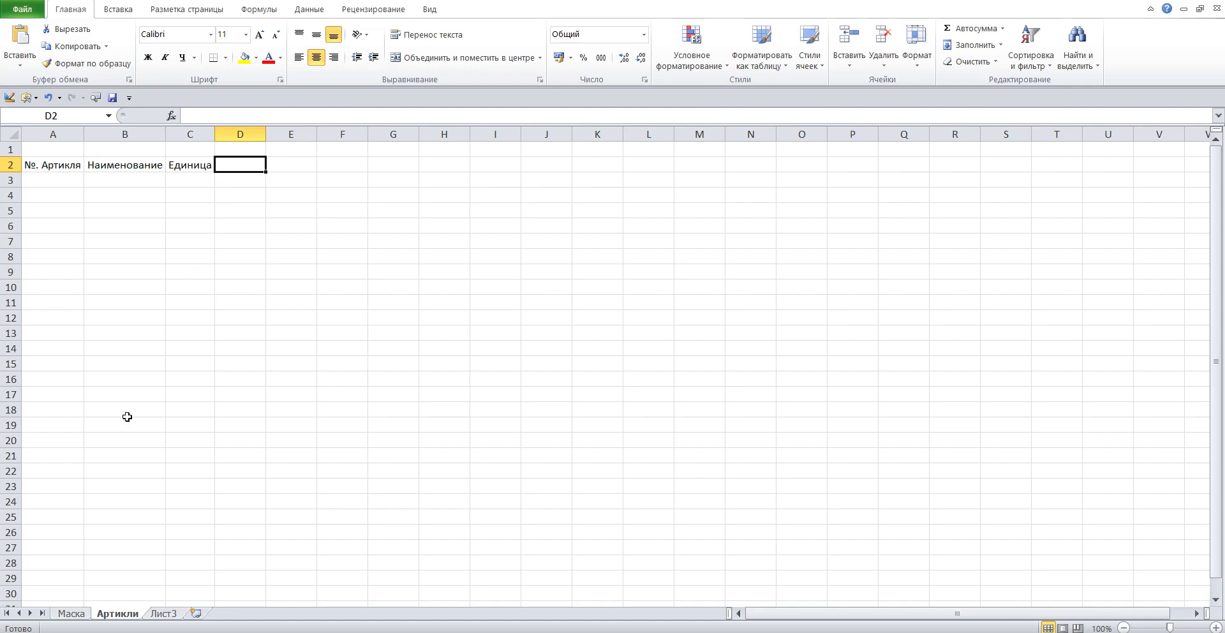
Step: Copy Количество from the instructions into D2 and autofit column D
click(66, 614)
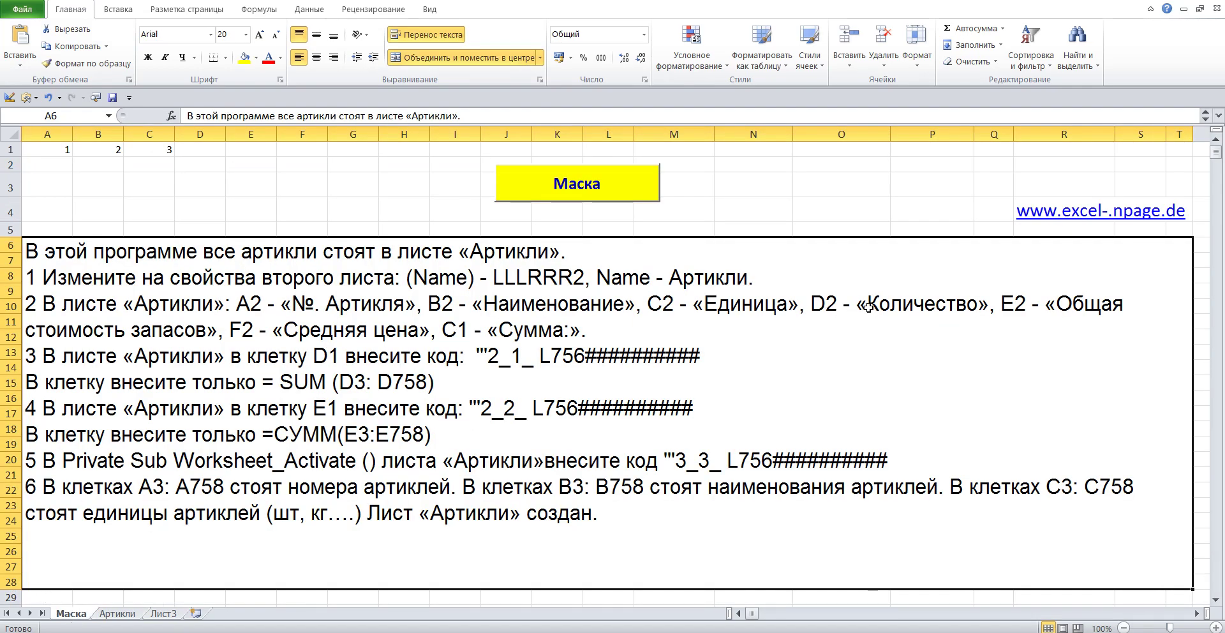
double_click(895, 306)
drag(867, 304, 978, 304)
right_click(929, 310)
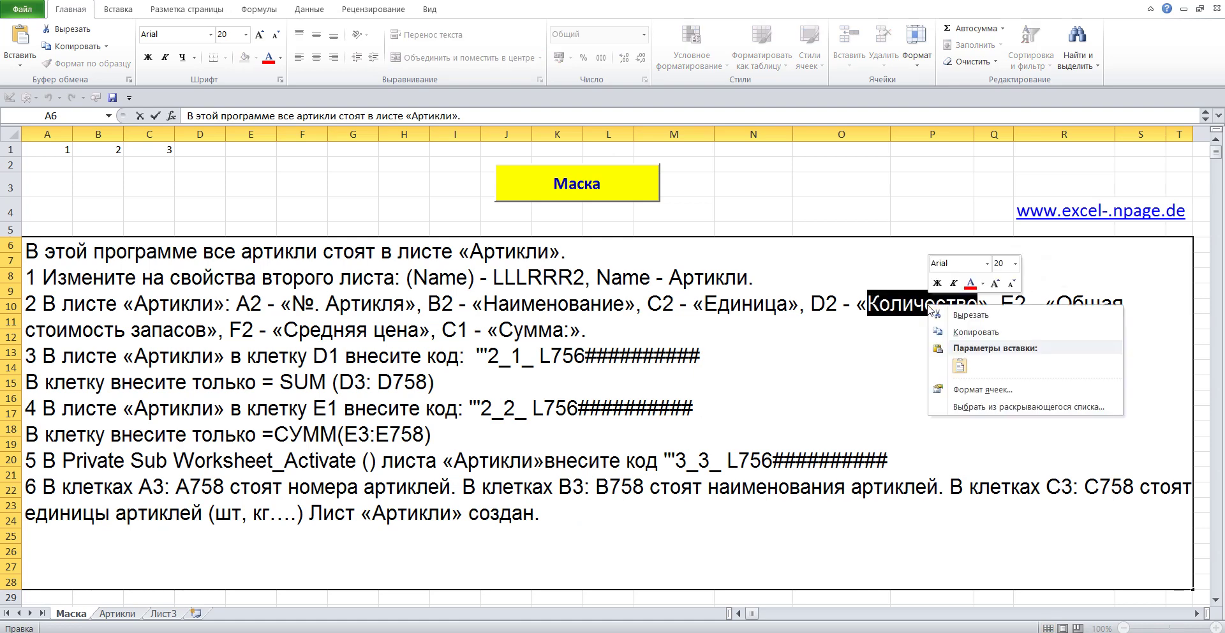
click(958, 332)
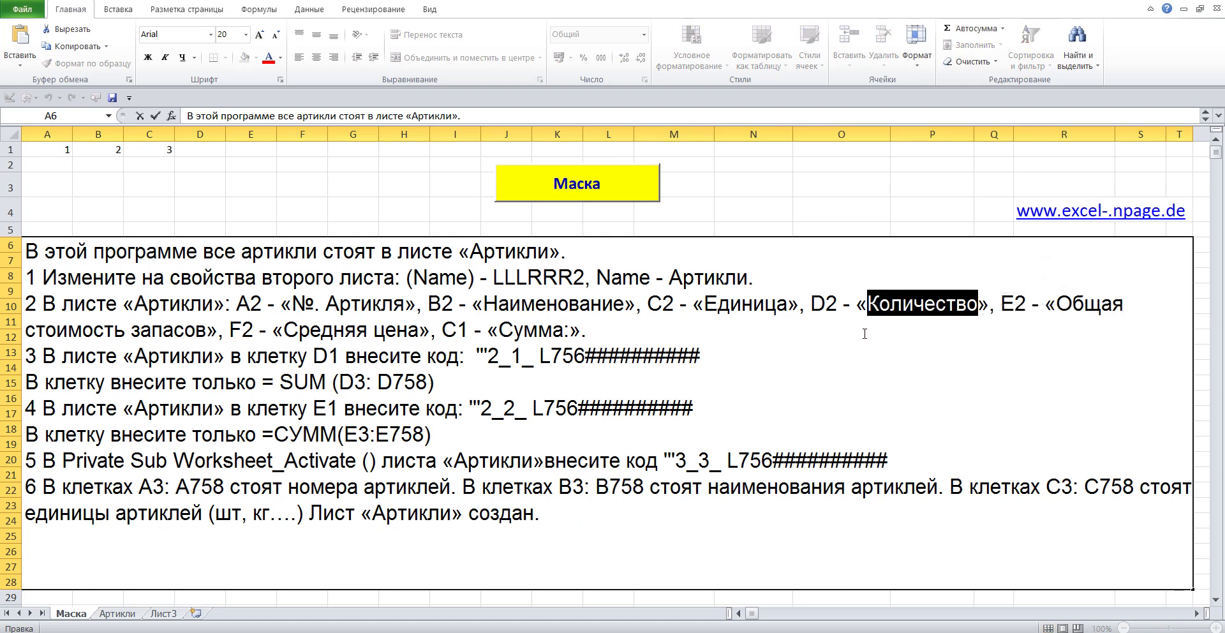
click(106, 614)
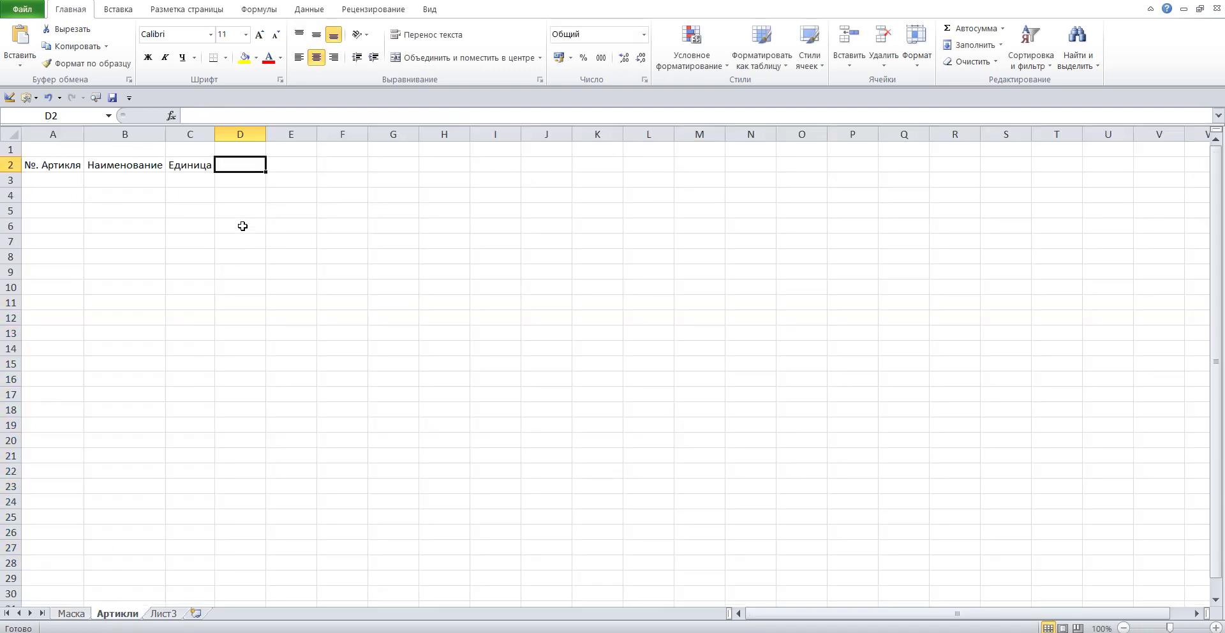
click(208, 118)
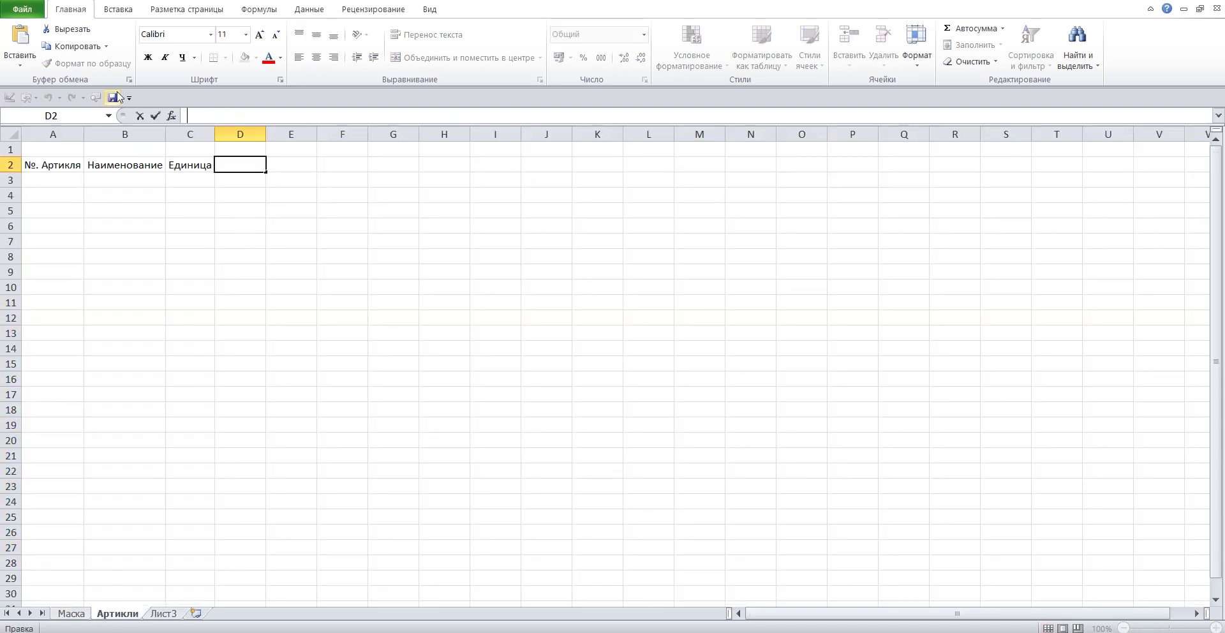
click(11, 33)
click(232, 199)
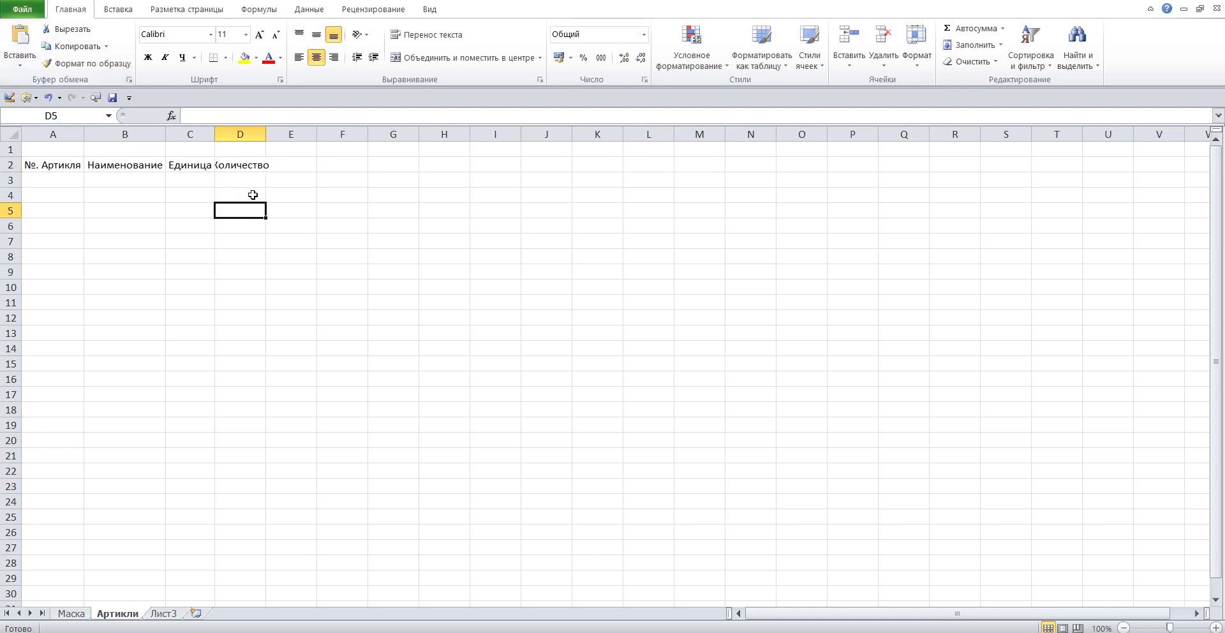
double_click(266, 131)
click(309, 167)
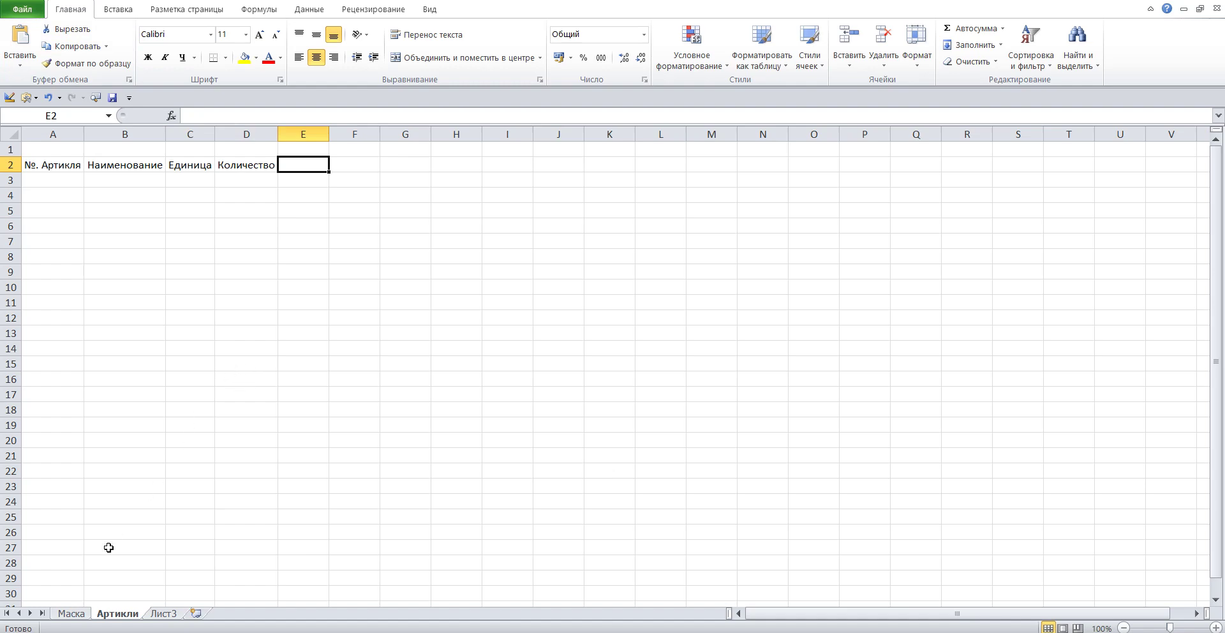
Step: Copy Общая стоимость запасов into E2 and autofit column E
click(71, 613)
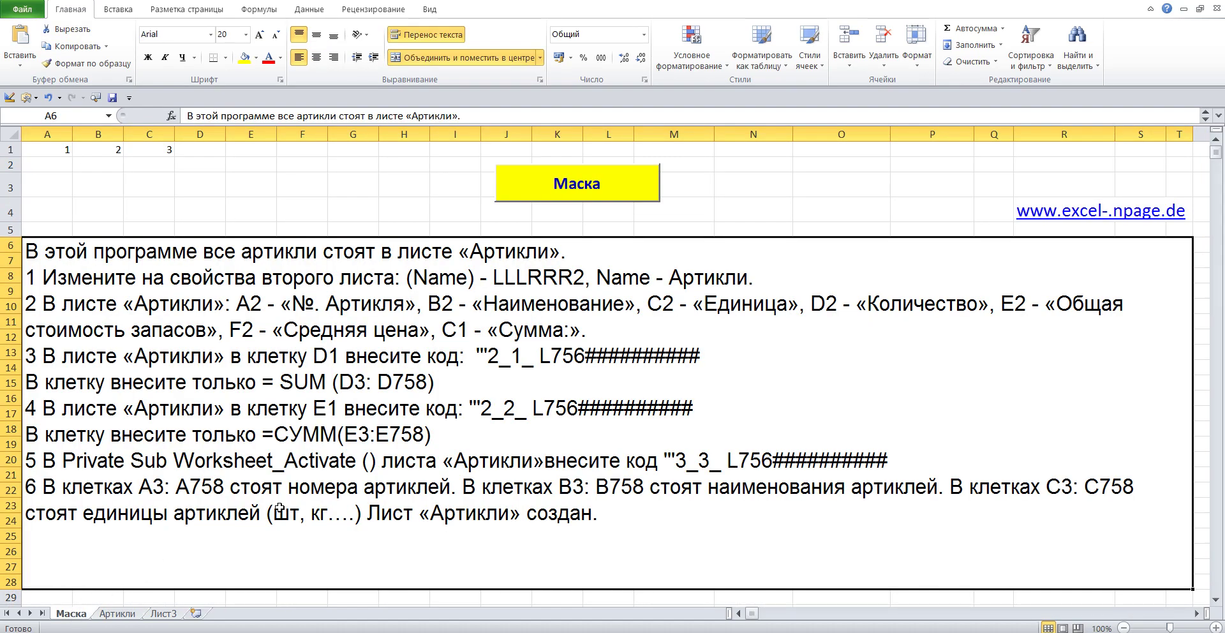
double_click(949, 305)
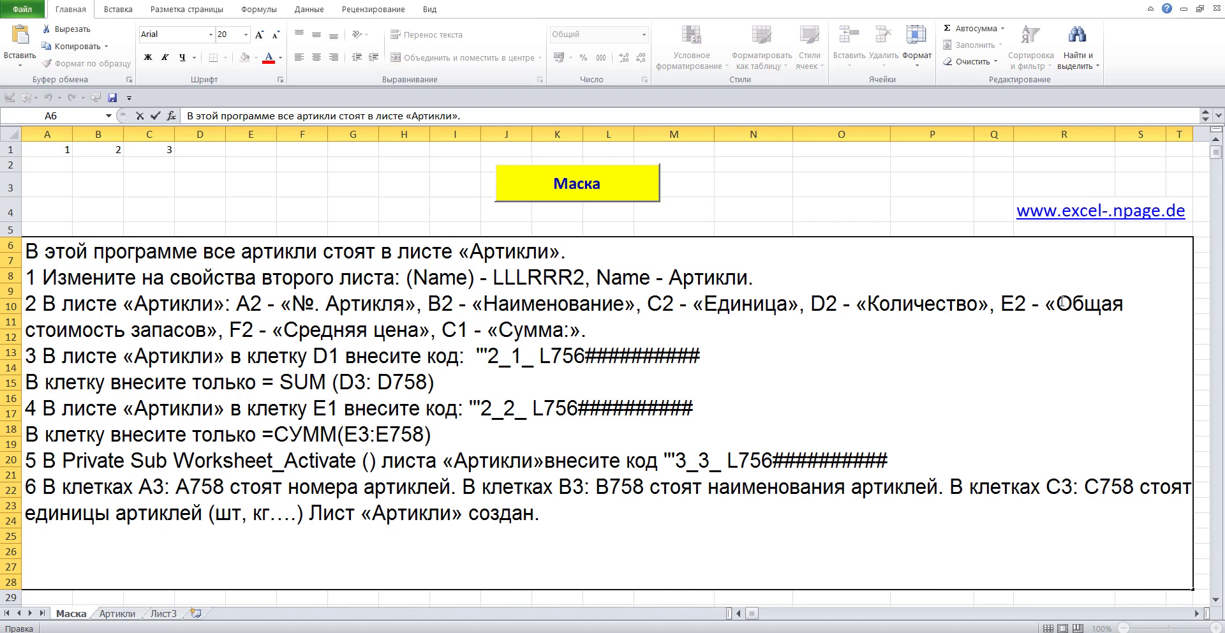
drag(1056, 304, 208, 332)
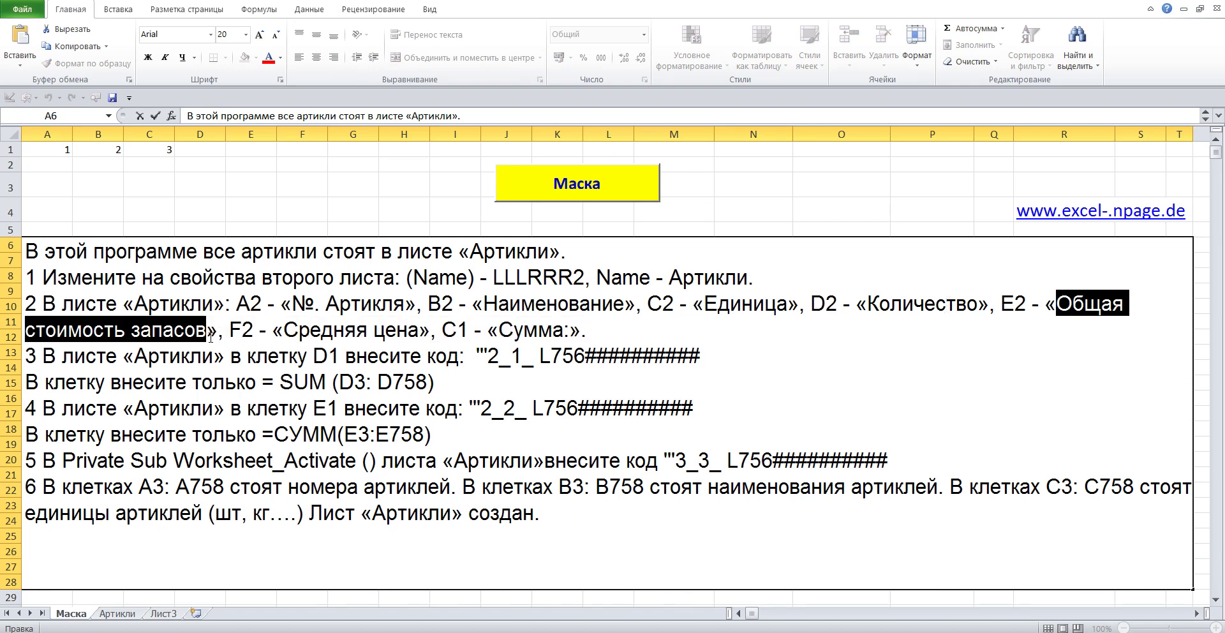
right_click(171, 335)
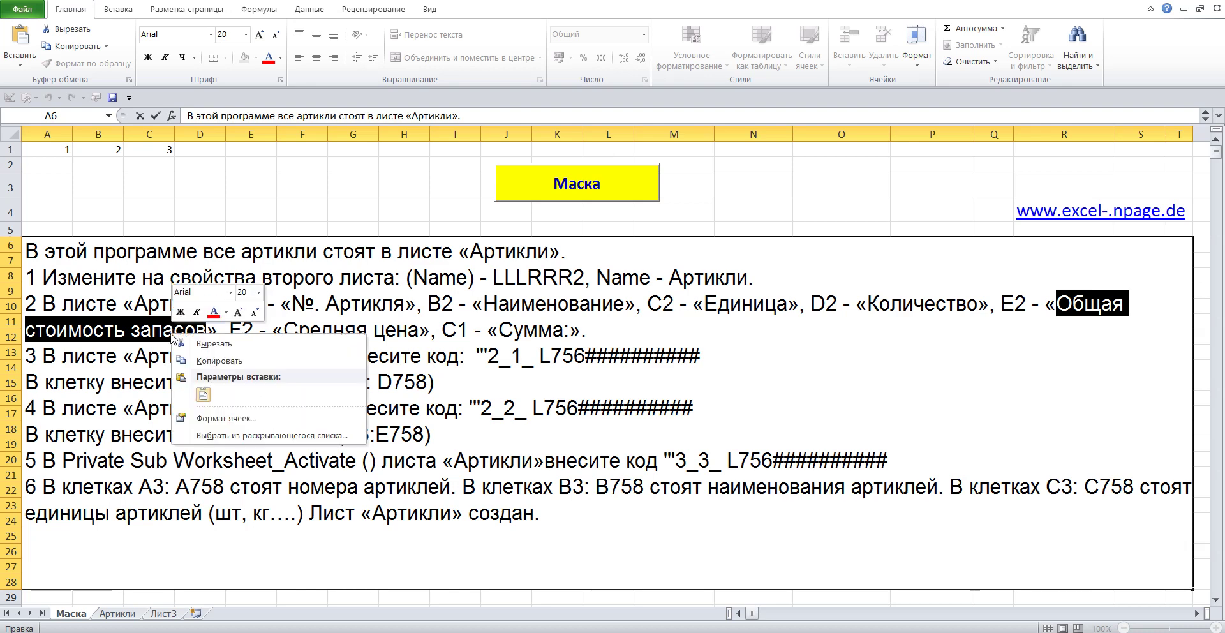
click(216, 362)
click(122, 613)
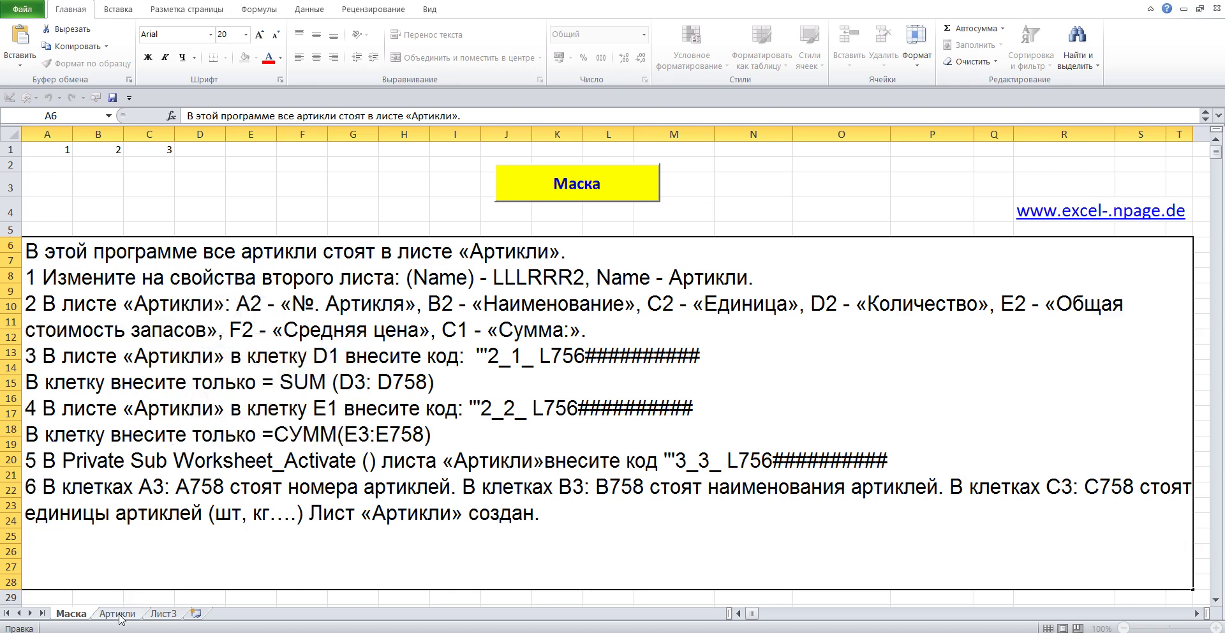
click(202, 115)
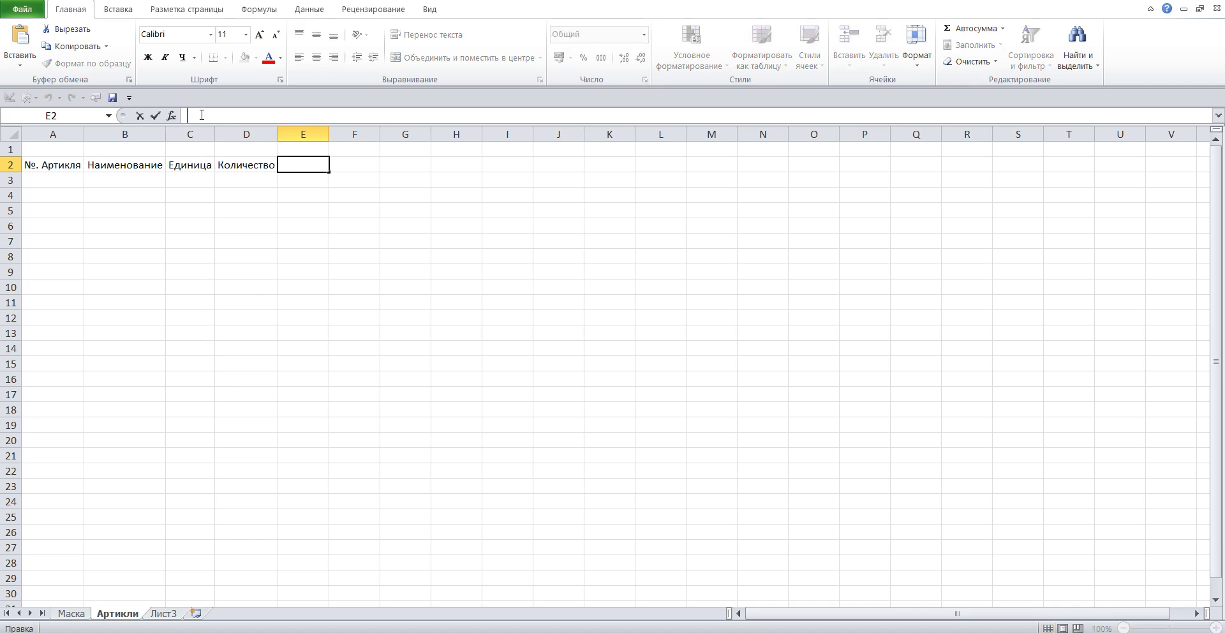
click(28, 42)
click(345, 192)
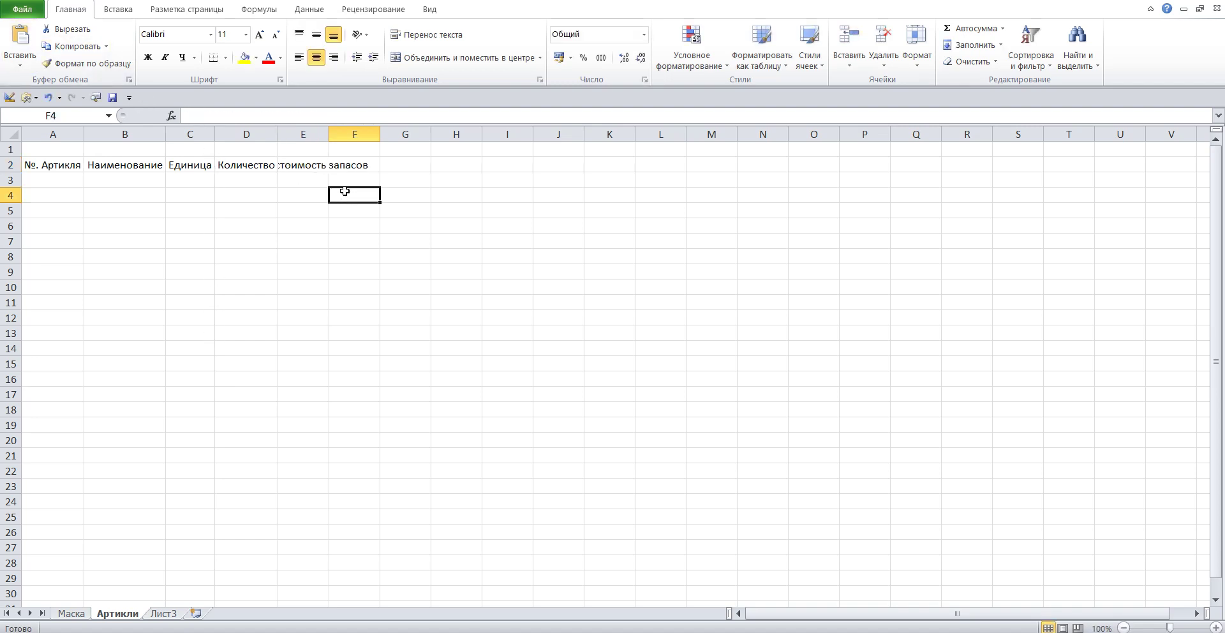
double_click(329, 133)
click(438, 163)
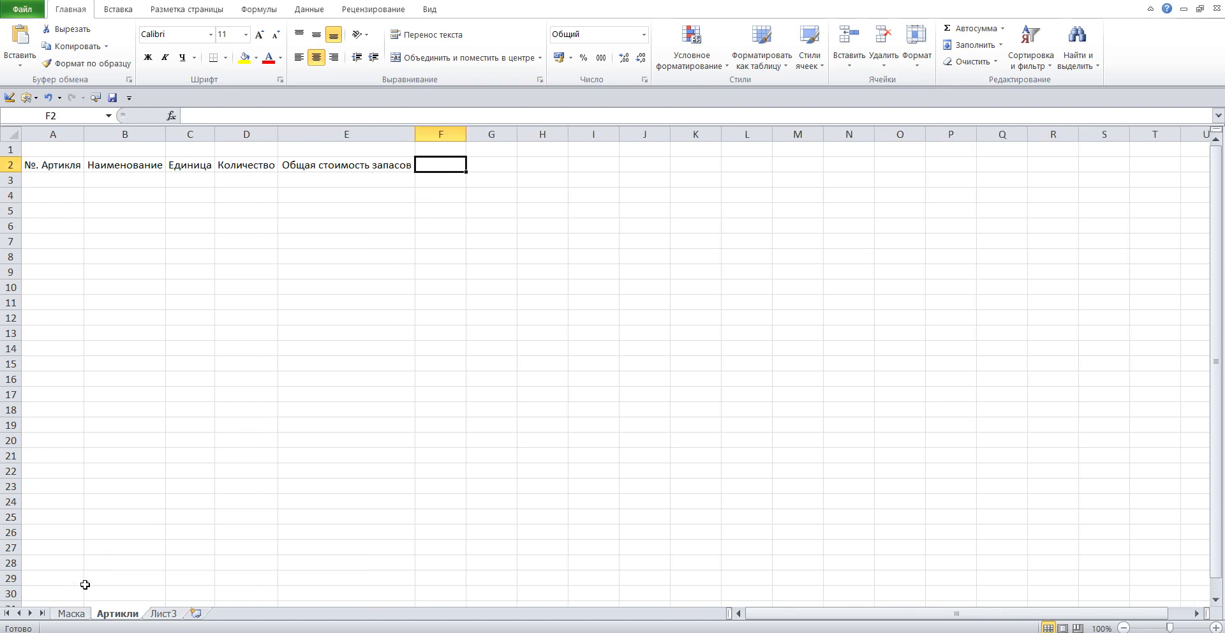
Step: Copy Средняя цена into F2 and autofit column F
click(70, 614)
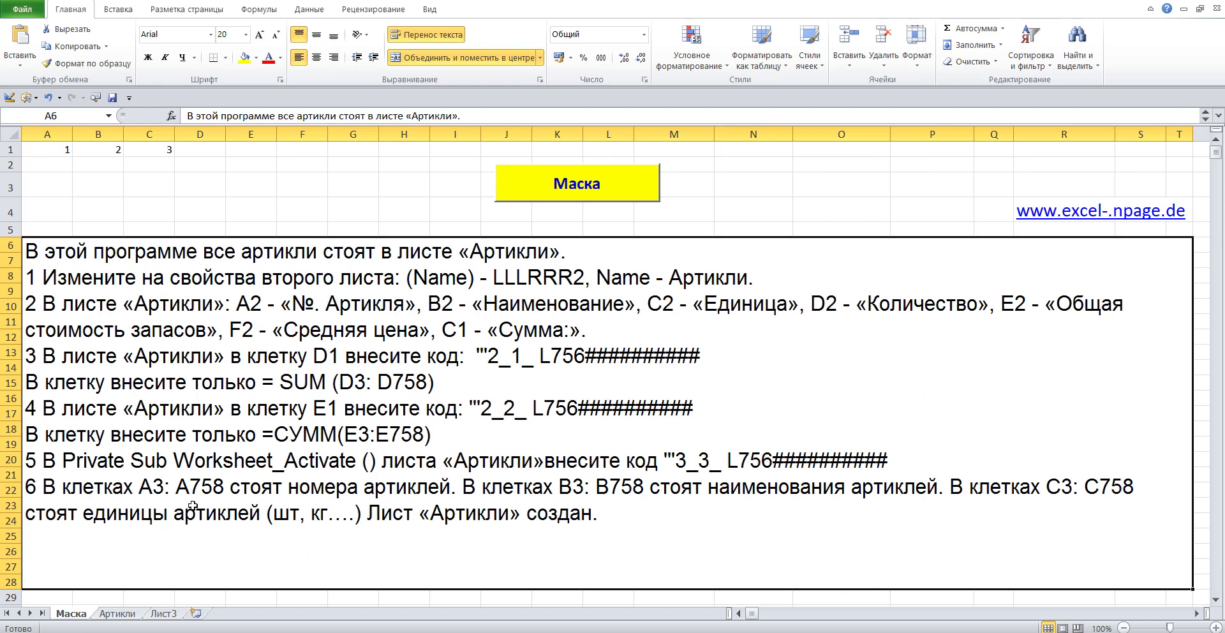
double_click(242, 329)
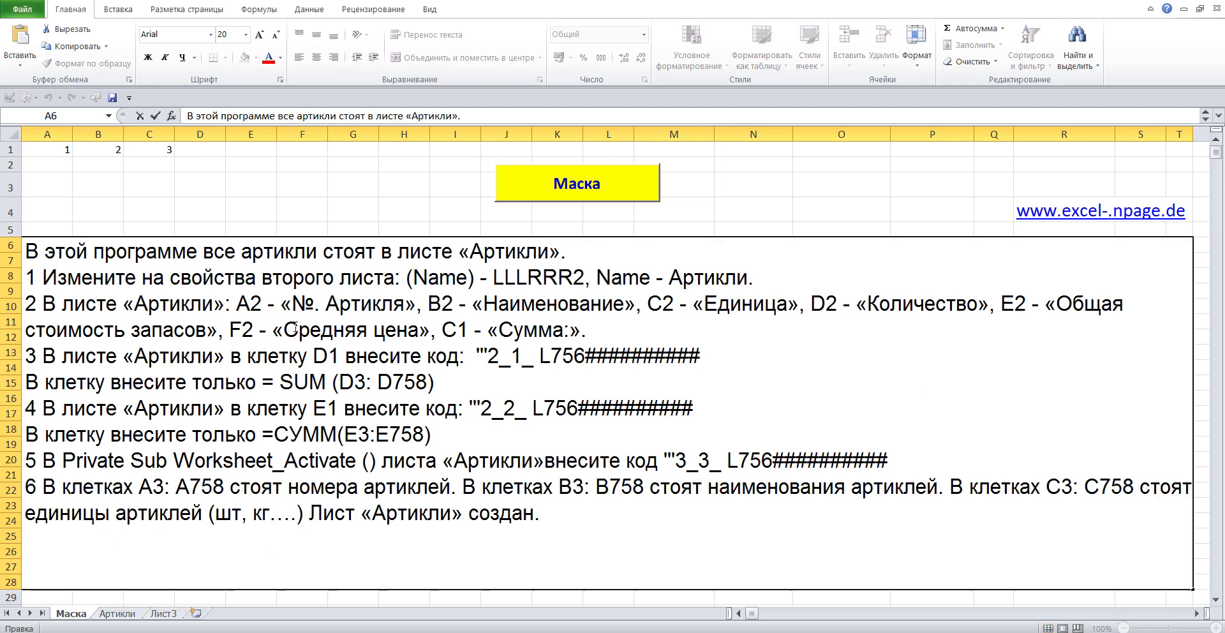
drag(285, 329, 418, 330)
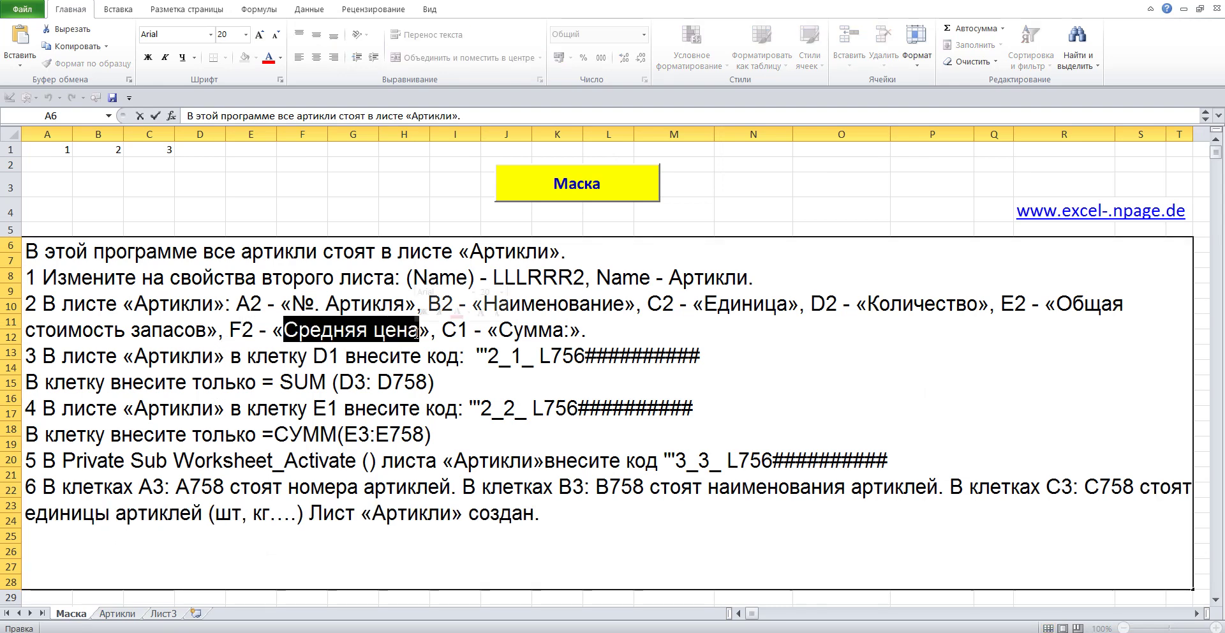
right_click(399, 331)
click(440, 356)
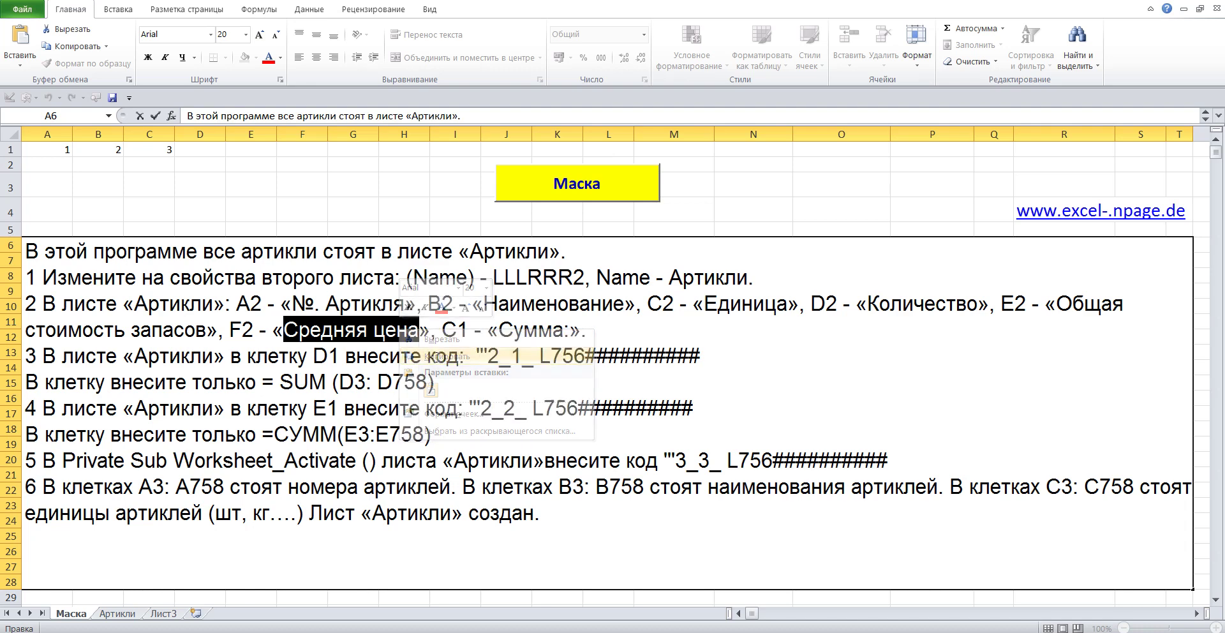
click(120, 615)
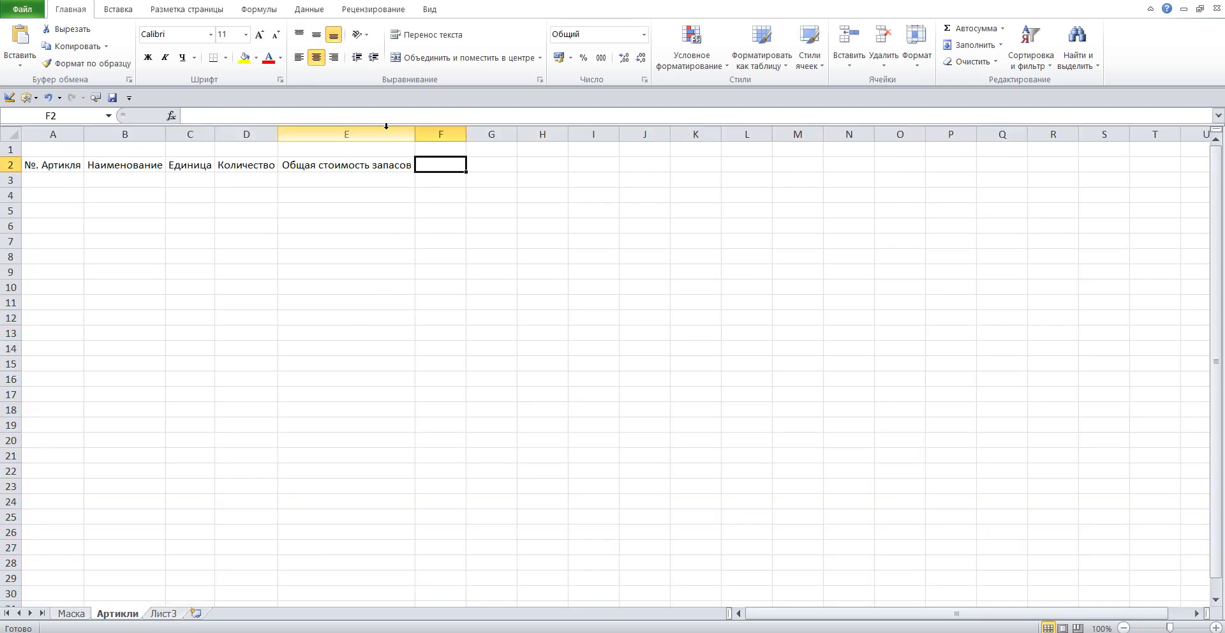
click(300, 113)
click(20, 39)
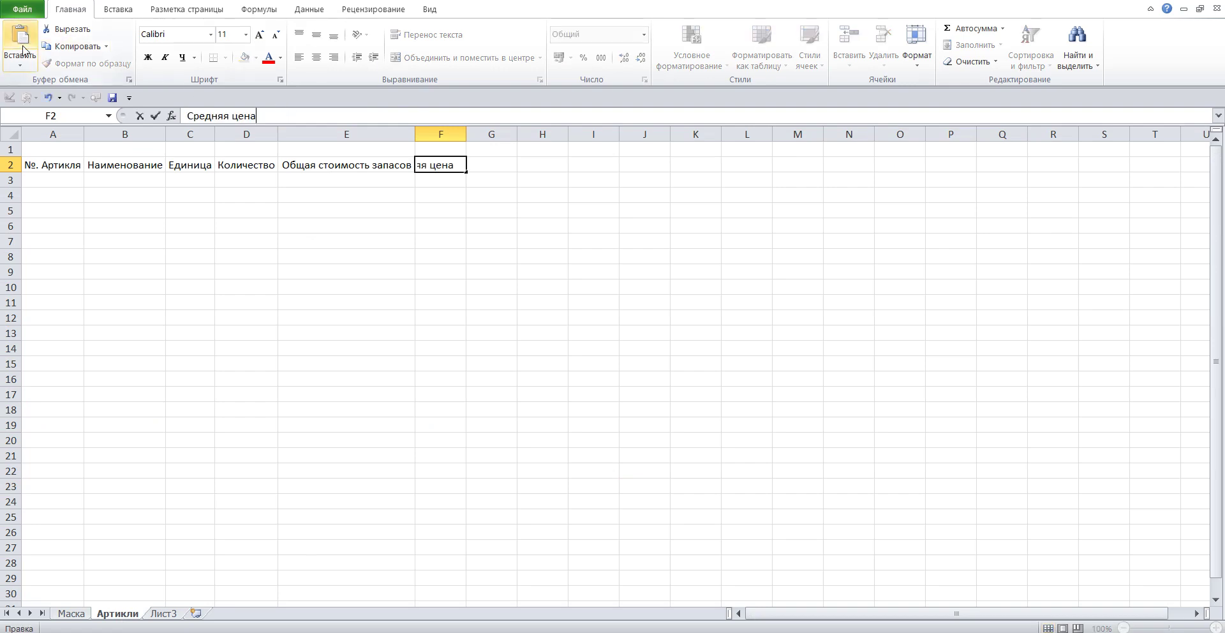
click(427, 227)
double_click(466, 134)
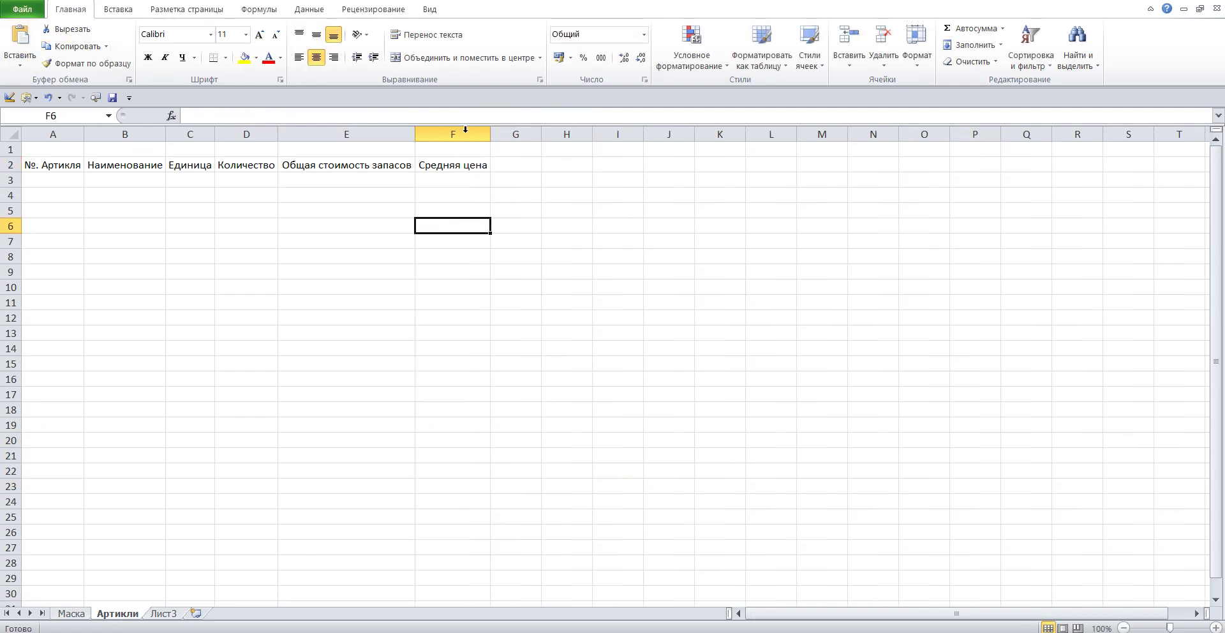
click(192, 148)
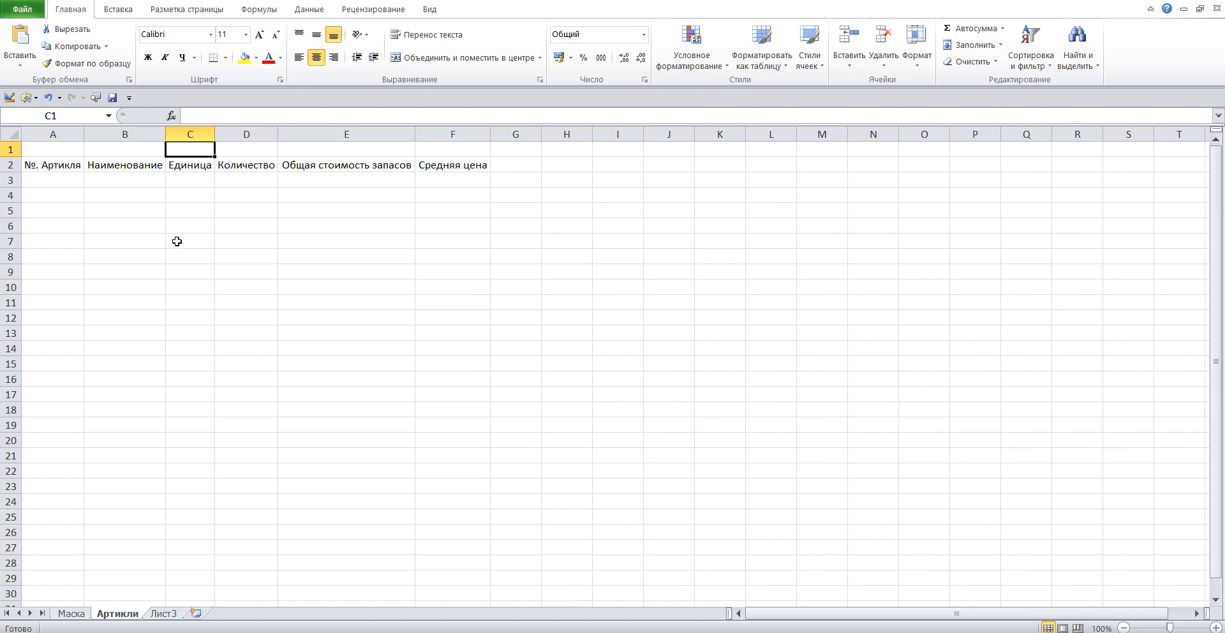
Step: Copy the label Сумма: from the Маска instructions into cell C1 of Артикли
click(74, 614)
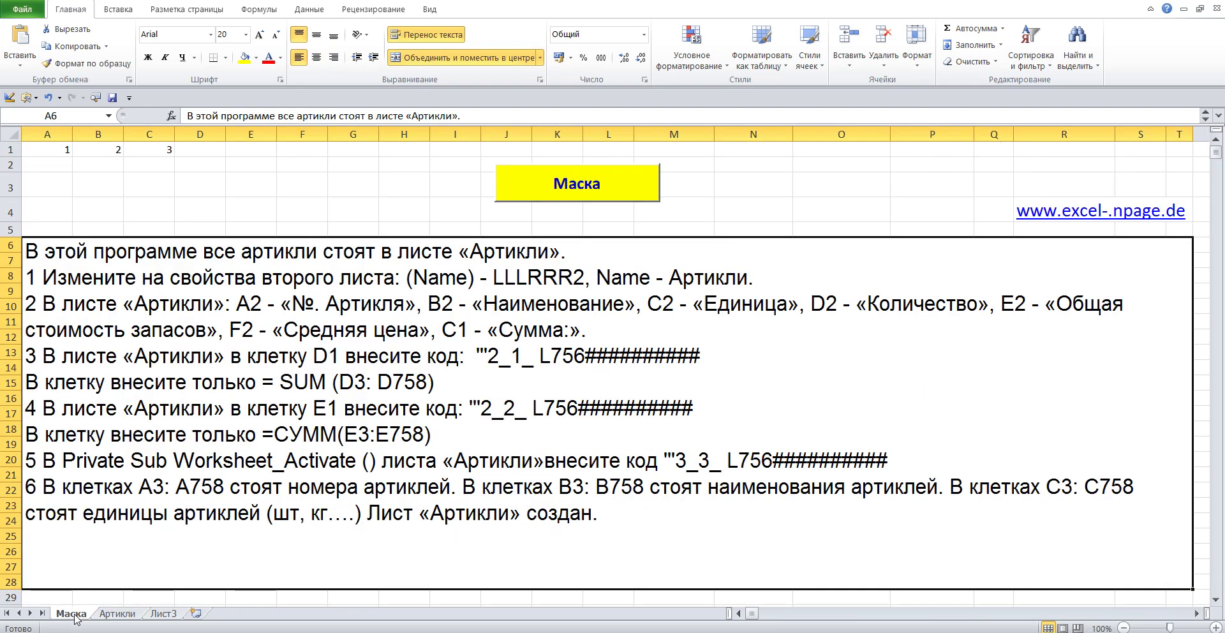
double_click(458, 331)
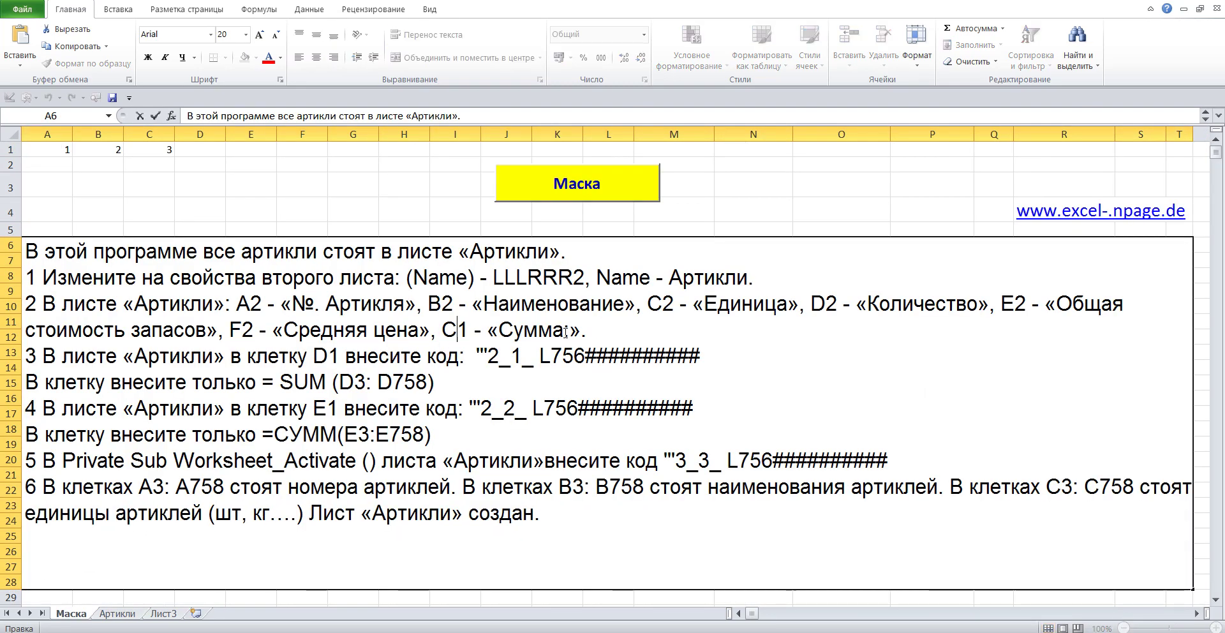
drag(566, 330, 499, 331)
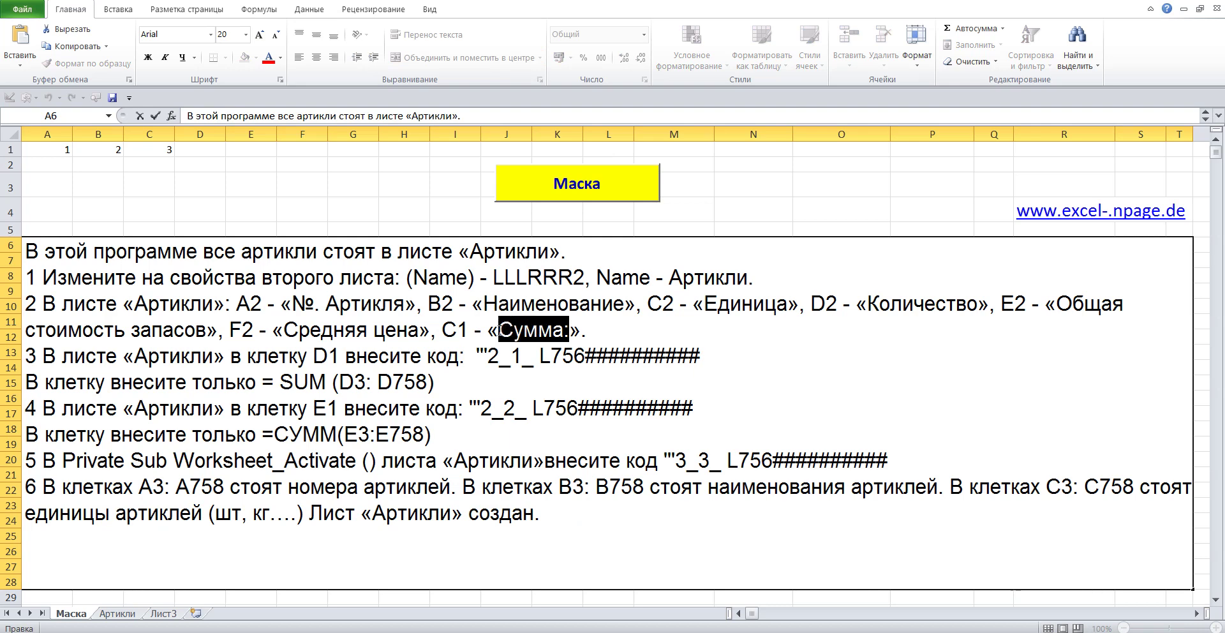
right_click(508, 329)
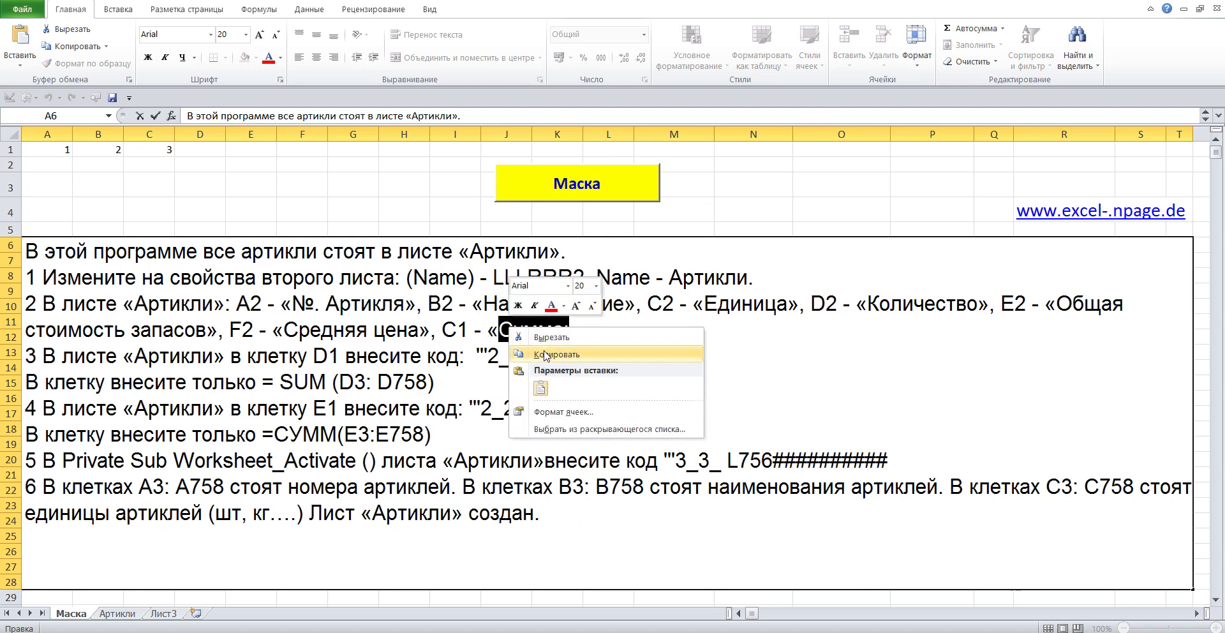
click(546, 355)
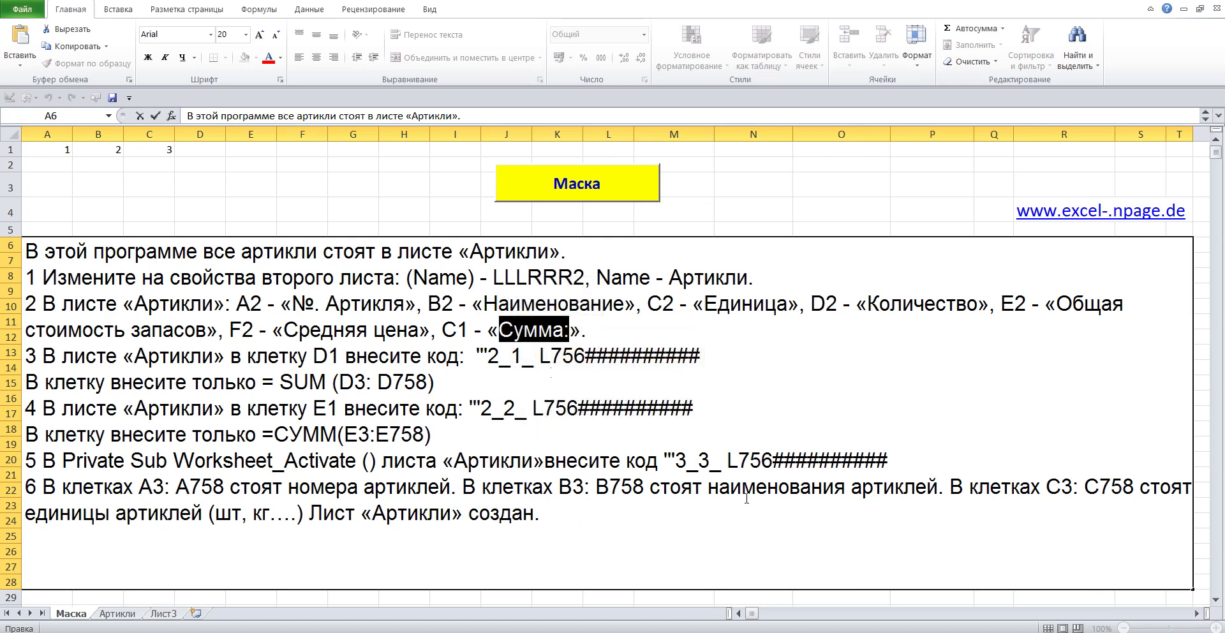
click(104, 613)
click(205, 115)
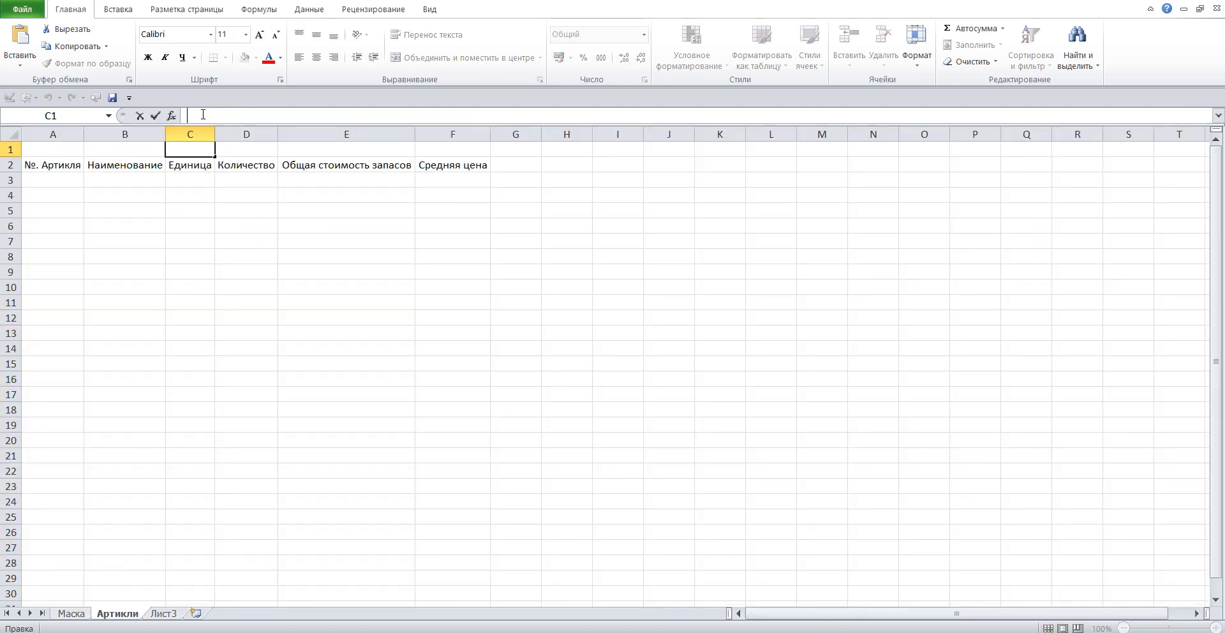
click(20, 38)
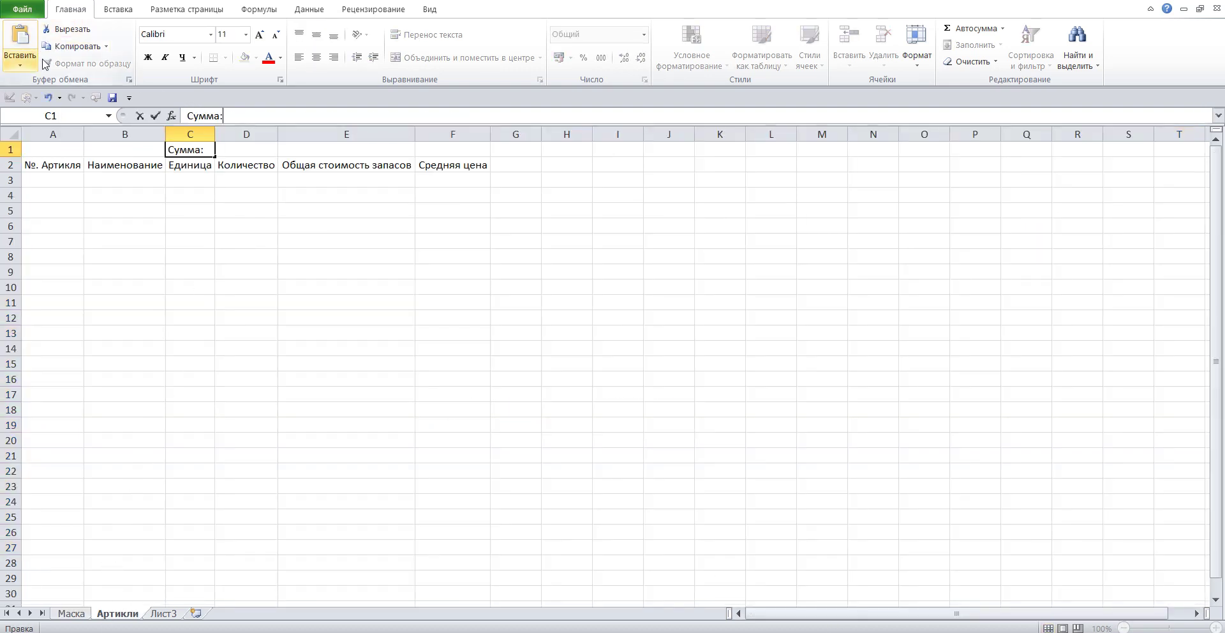
click(205, 214)
drag(215, 134, 214, 134)
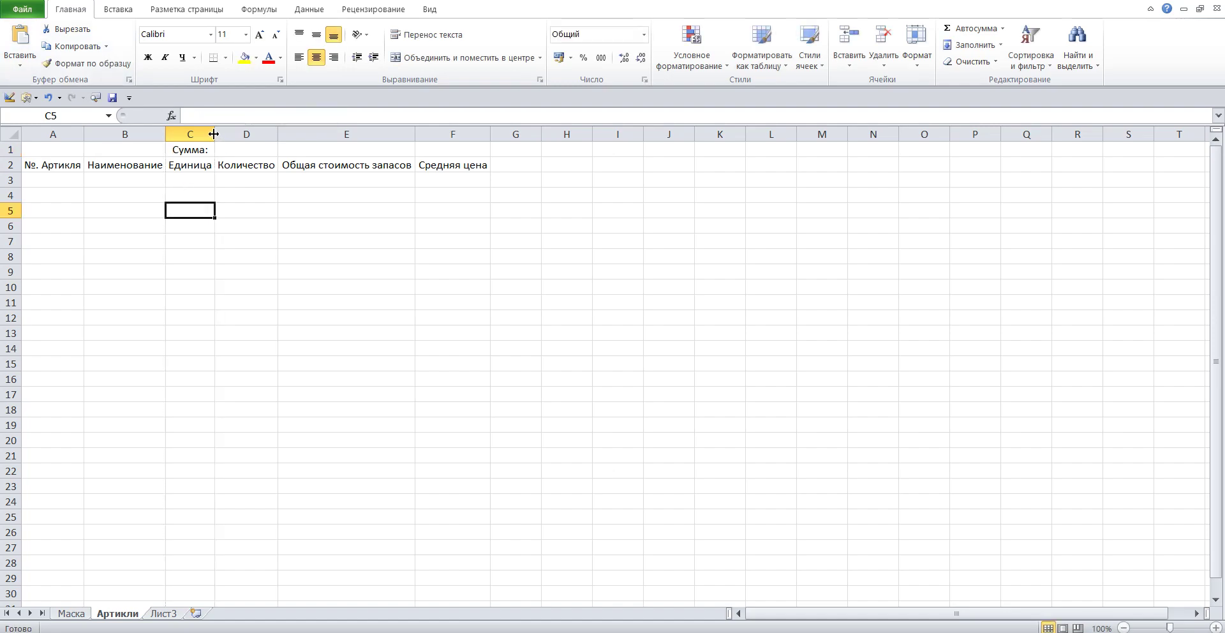
click(68, 613)
click(216, 382)
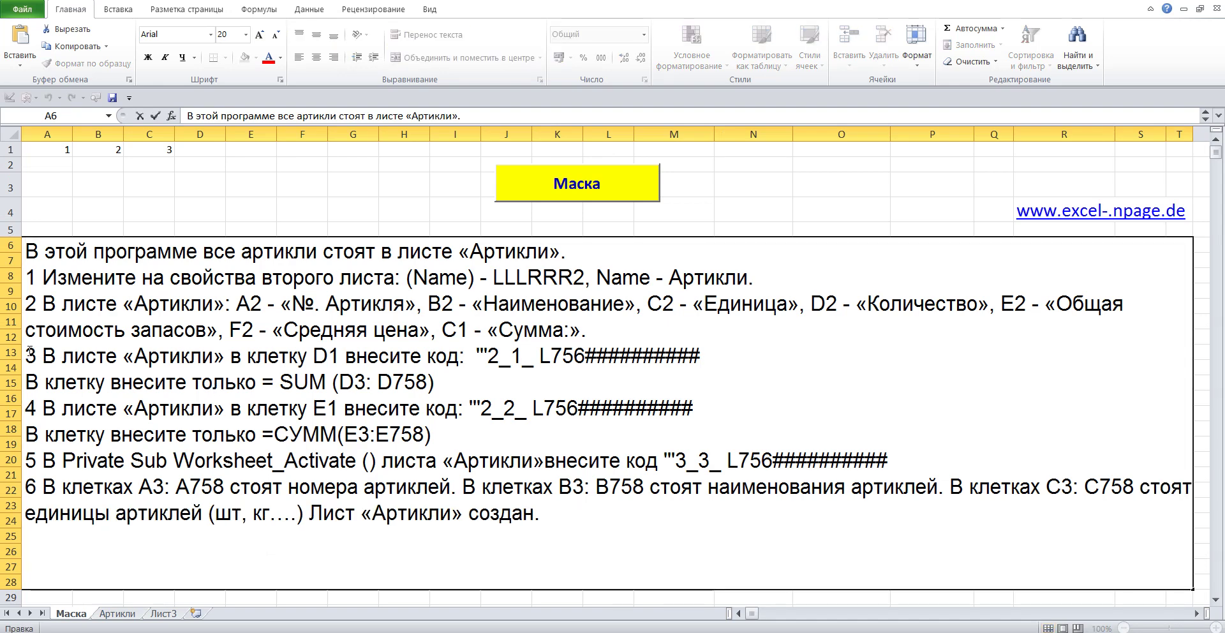
Step: Read instruction step 3 about D1, then select cell D1 on Артикли
drag(28, 355, 458, 374)
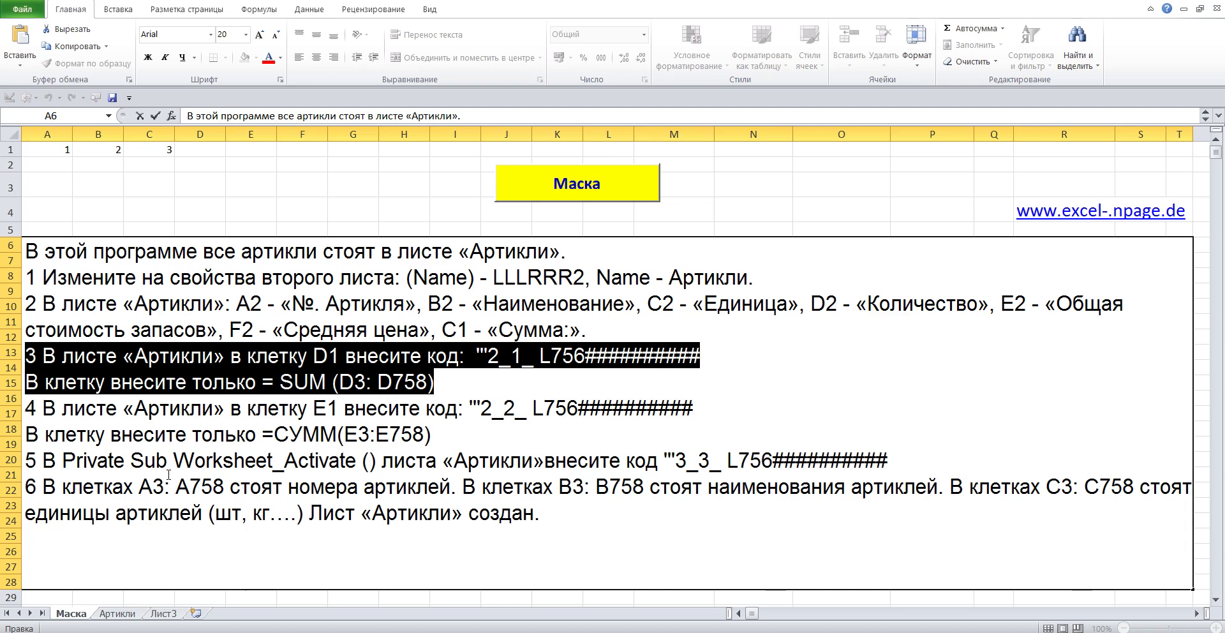
click(196, 211)
click(116, 614)
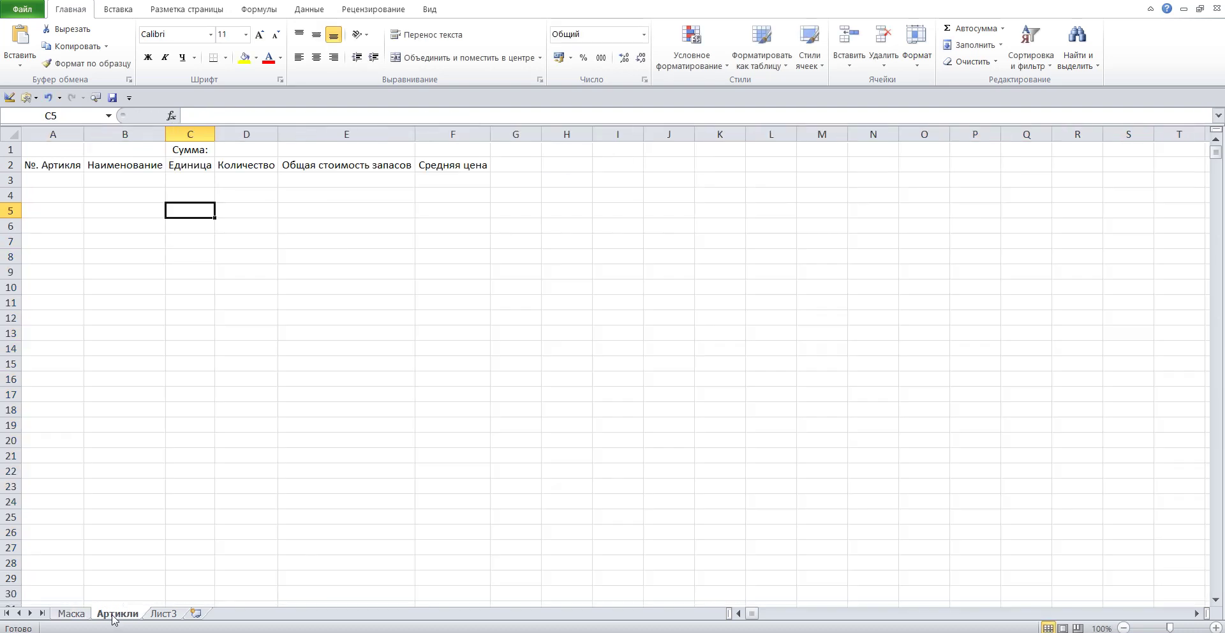
click(247, 149)
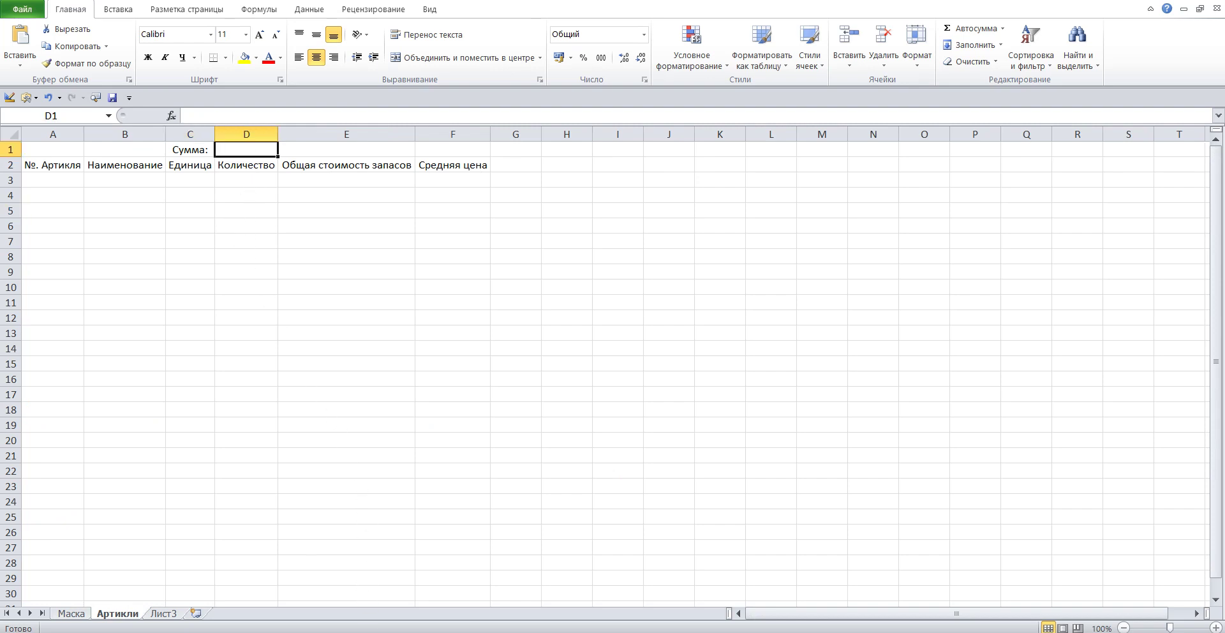
Step: In Edge, follow the website link in the tutorial video's description
mouse_move(369, 622)
click(368, 600)
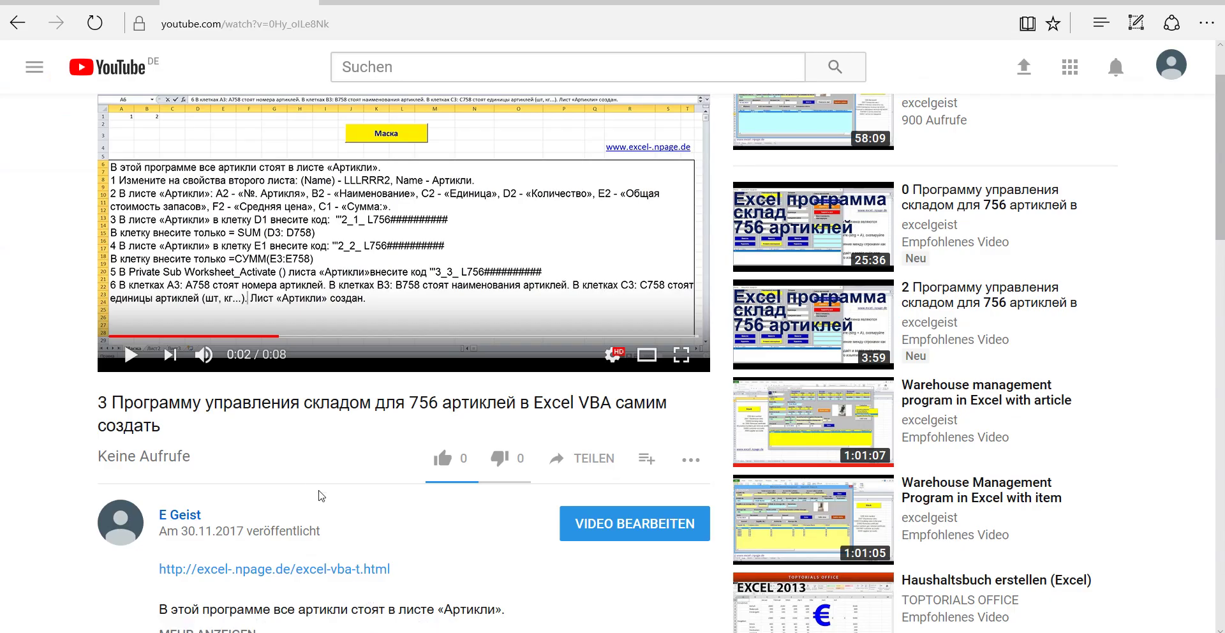
scroll(312, 446, down, 3)
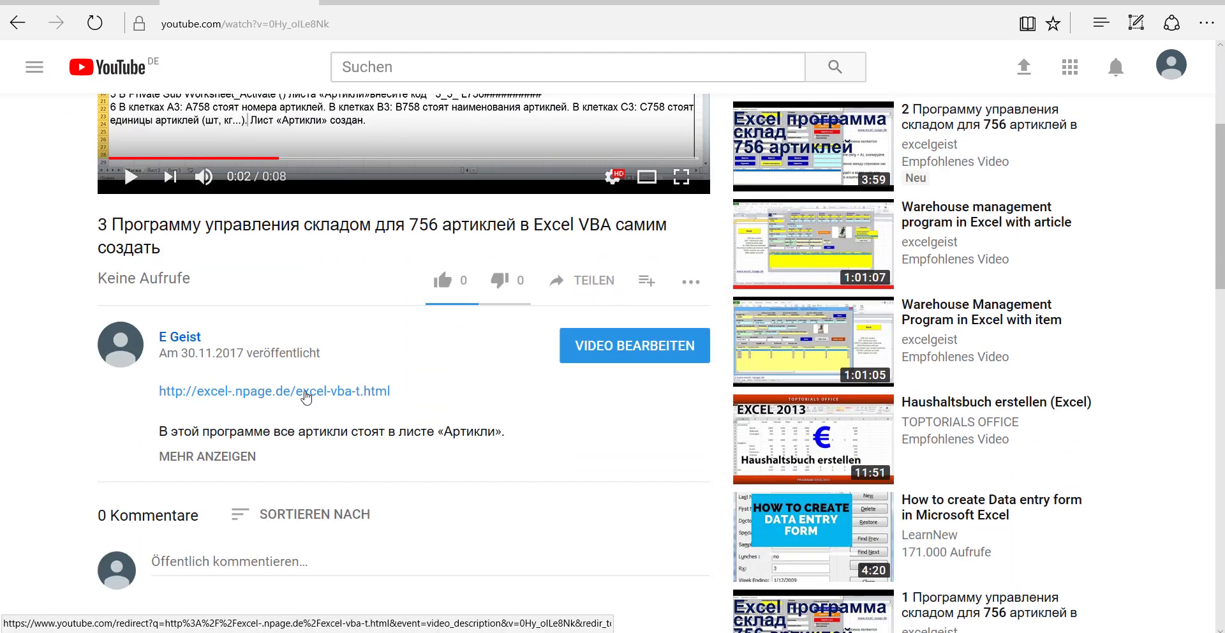
click(306, 396)
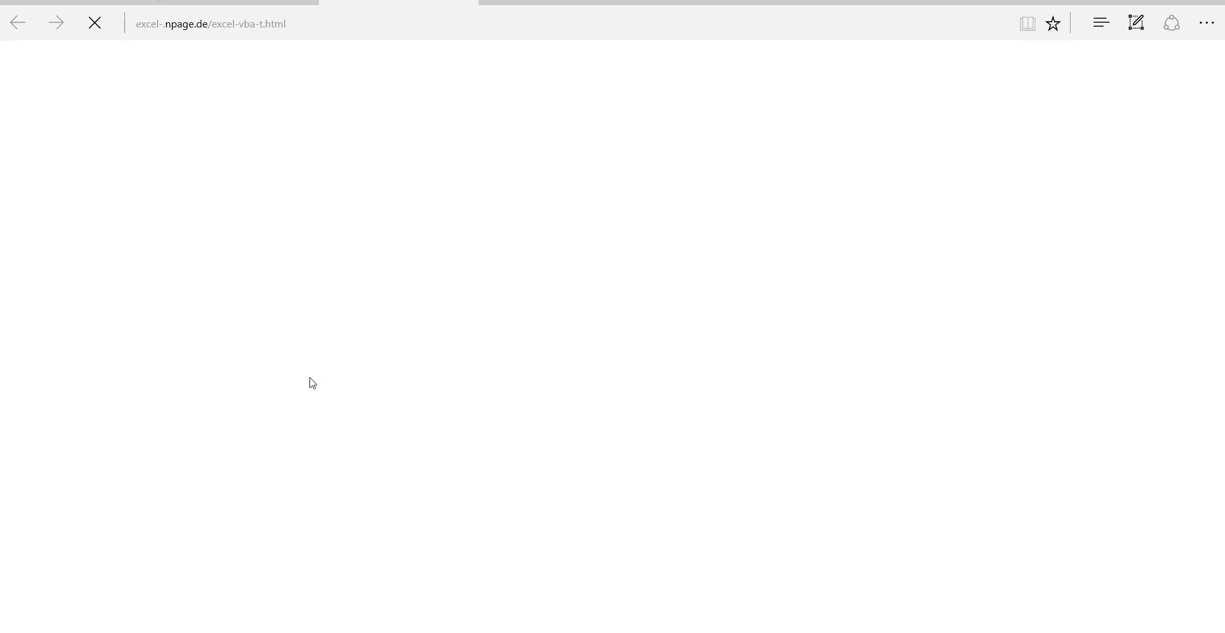
Step: Open the 756-article warehouse program page on excel-npage.de
scroll(310, 380, down, 4)
scroll(310, 381, down, 5)
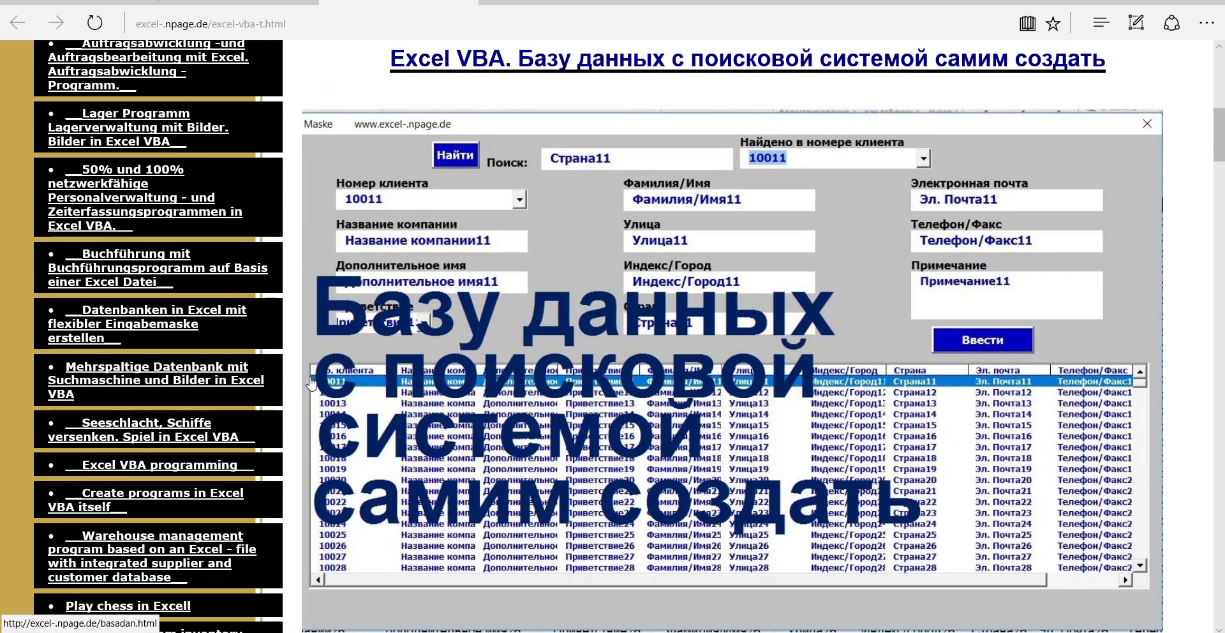
scroll(319, 386, down, 5)
scroll(338, 392, down, 5)
scroll(355, 400, down, 5)
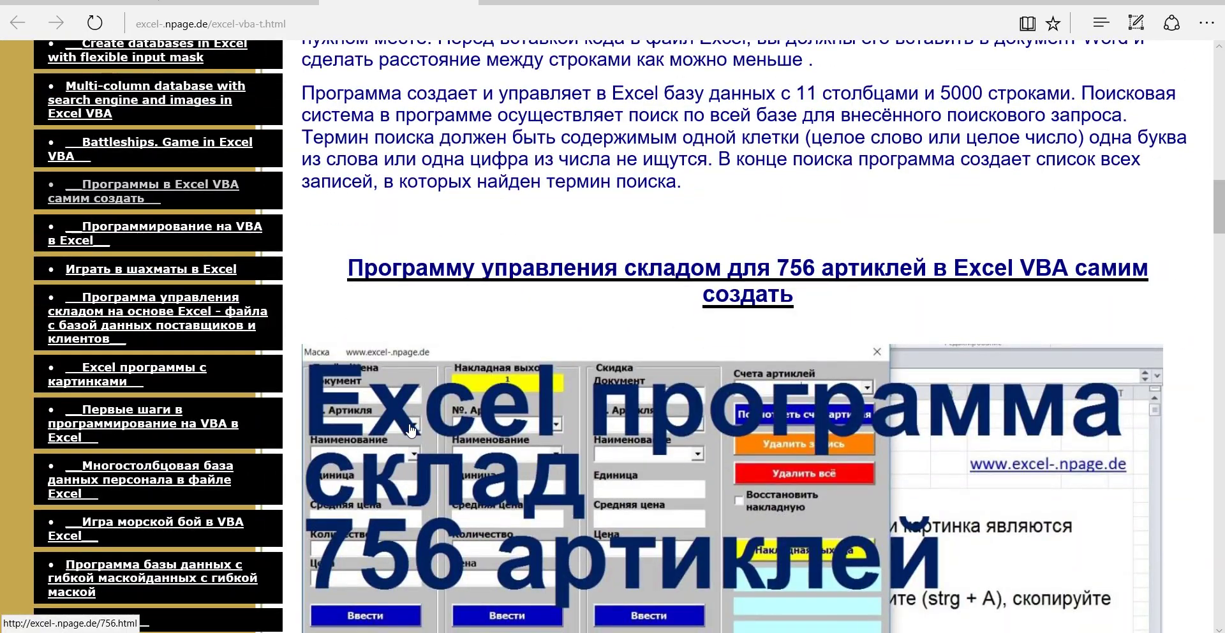
click(411, 428)
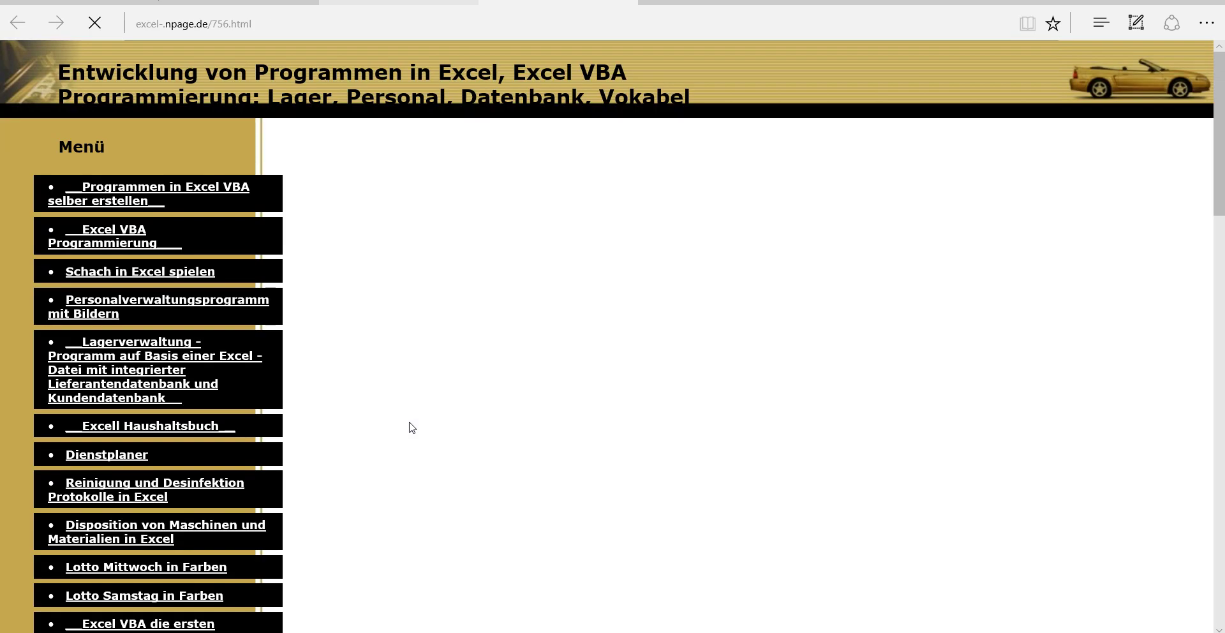
scroll(410, 426, down, 1)
Step: Scroll down the lesson page to the 2_1 code block
scroll(410, 426, down, 3)
scroll(410, 425, down, 6)
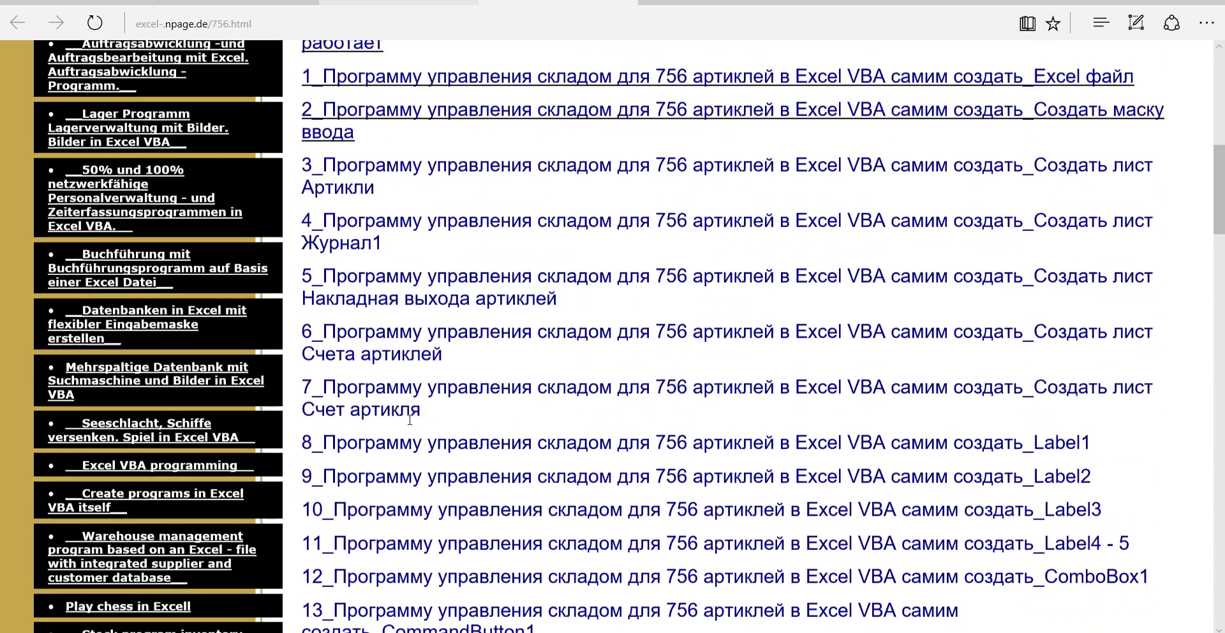
scroll(410, 421, down, 5)
scroll(409, 419, down, 5)
scroll(409, 419, down, 5)
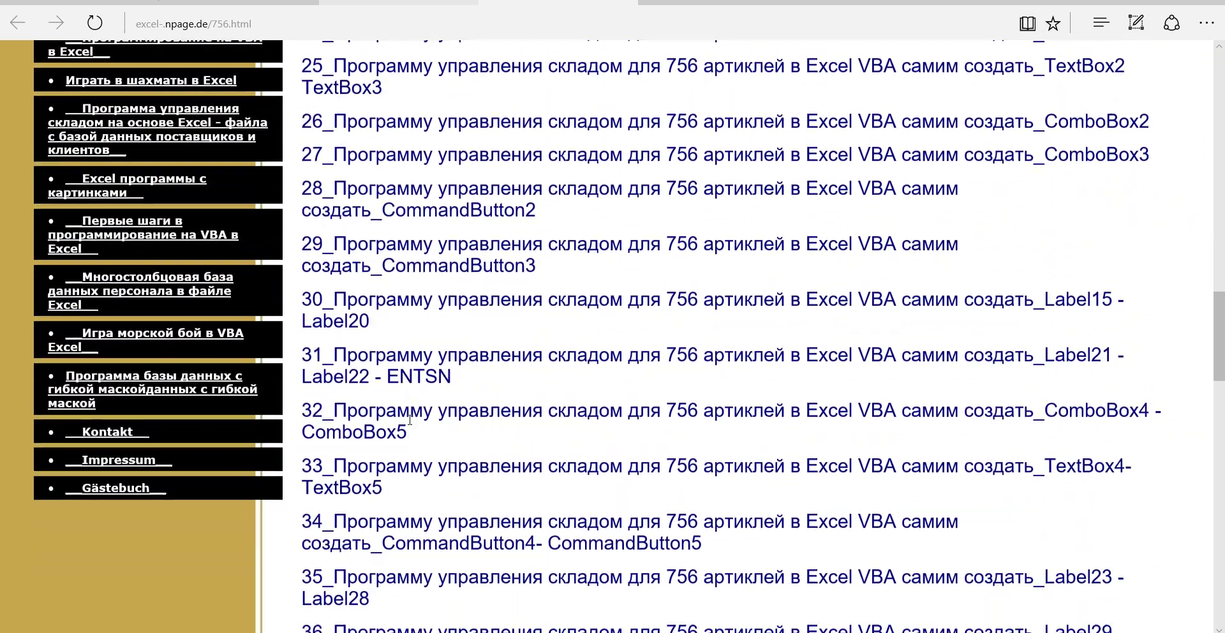
scroll(410, 419, down, 5)
scroll(410, 419, down, 5)
scroll(410, 420, down, 1)
scroll(426, 402, down, 3)
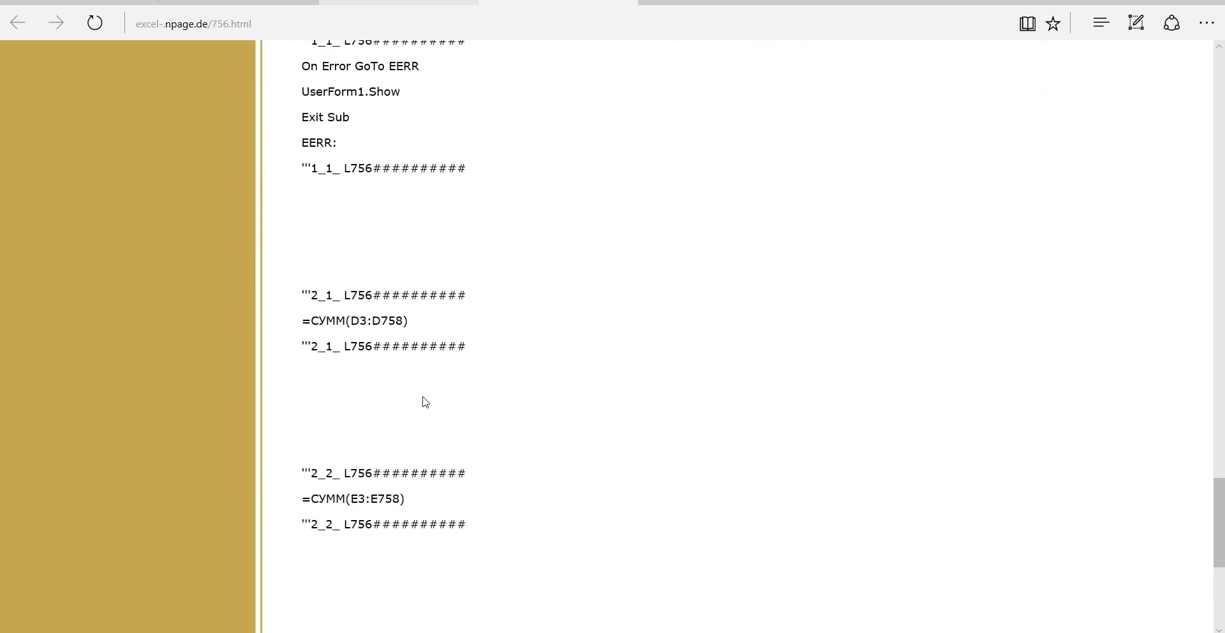
Step: Copy the formula =СУММ(D3:D758) and bring Excel back to the front
drag(409, 321, 304, 322)
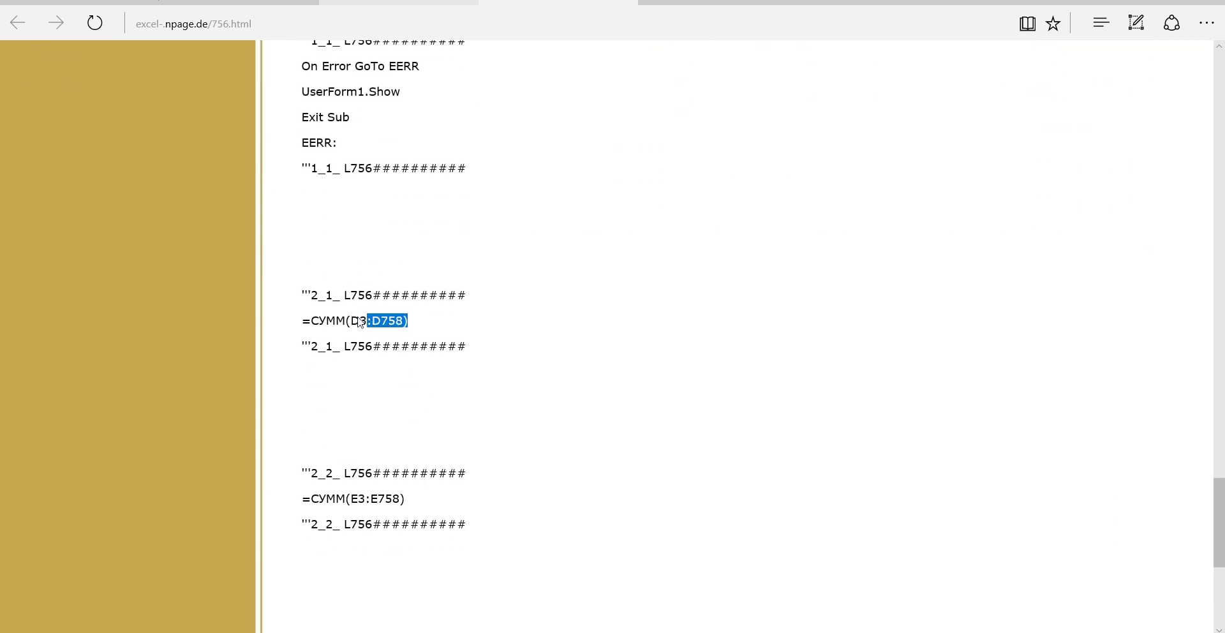
right_click(303, 322)
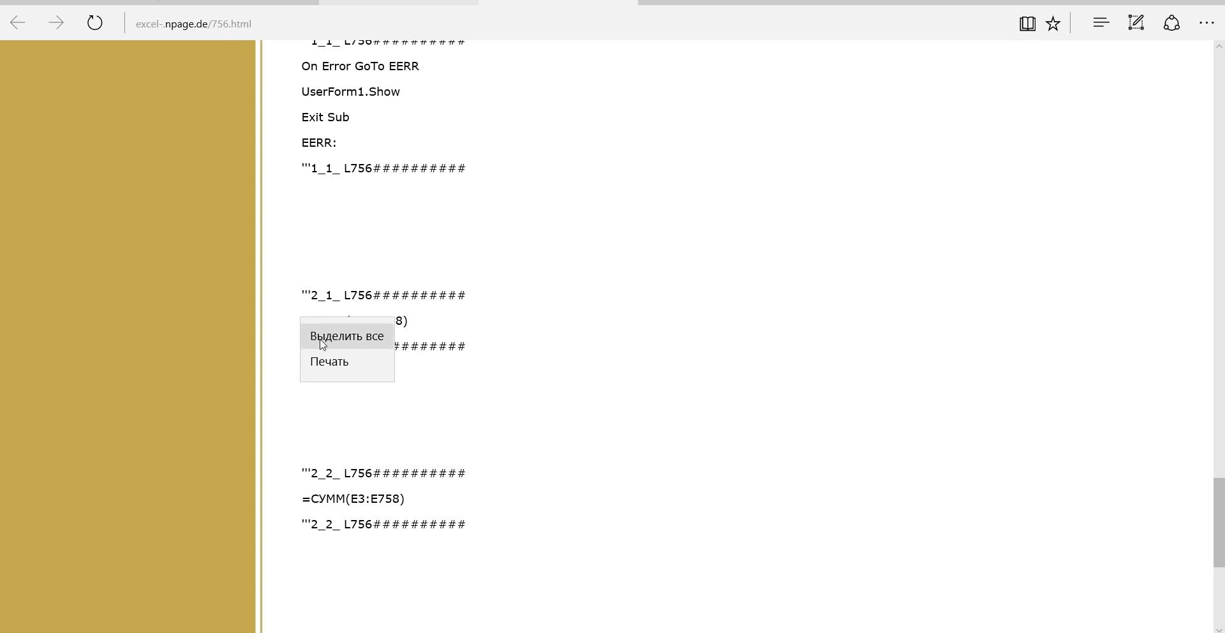
click(440, 324)
drag(418, 321, 304, 321)
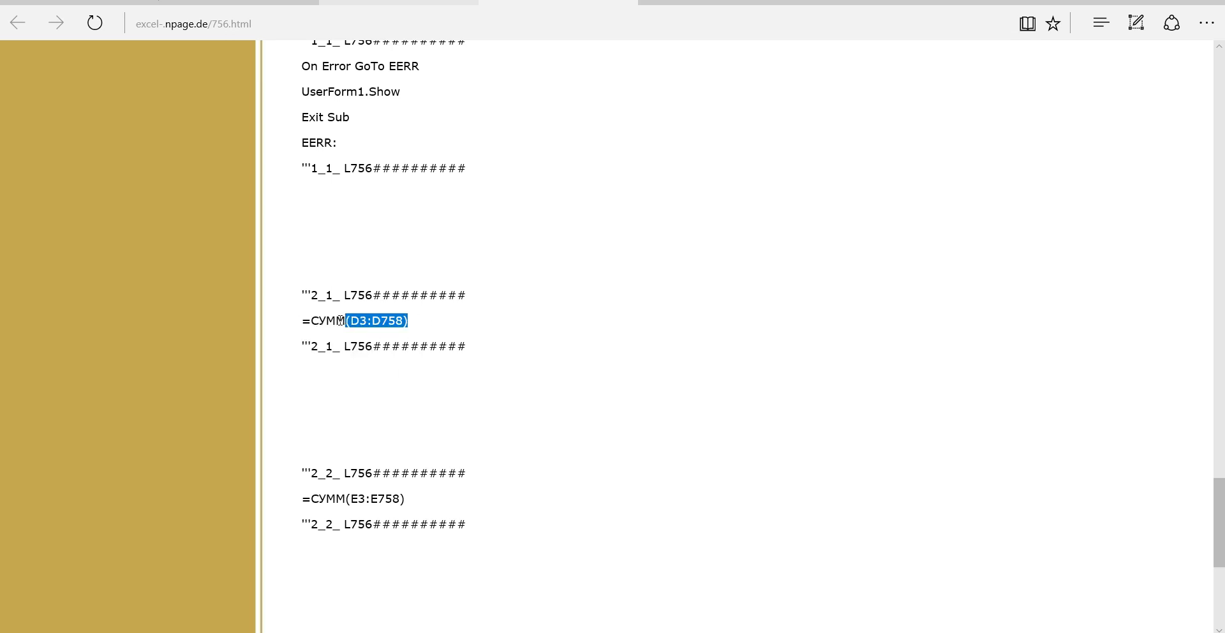
right_click(312, 325)
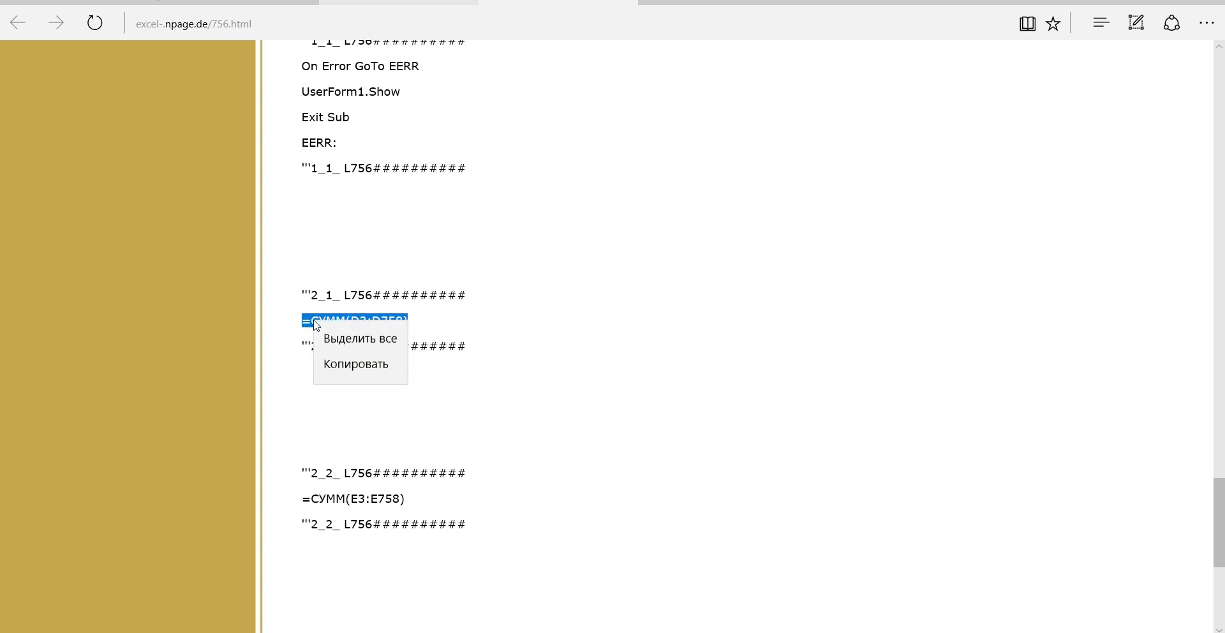
click(350, 367)
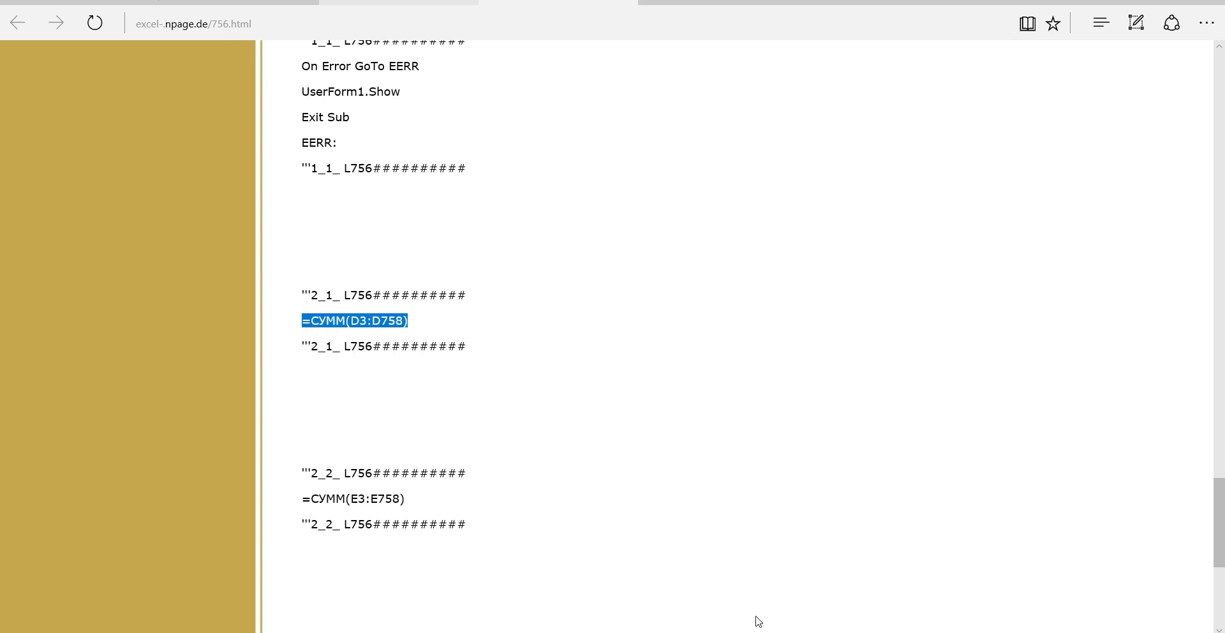
click(710, 596)
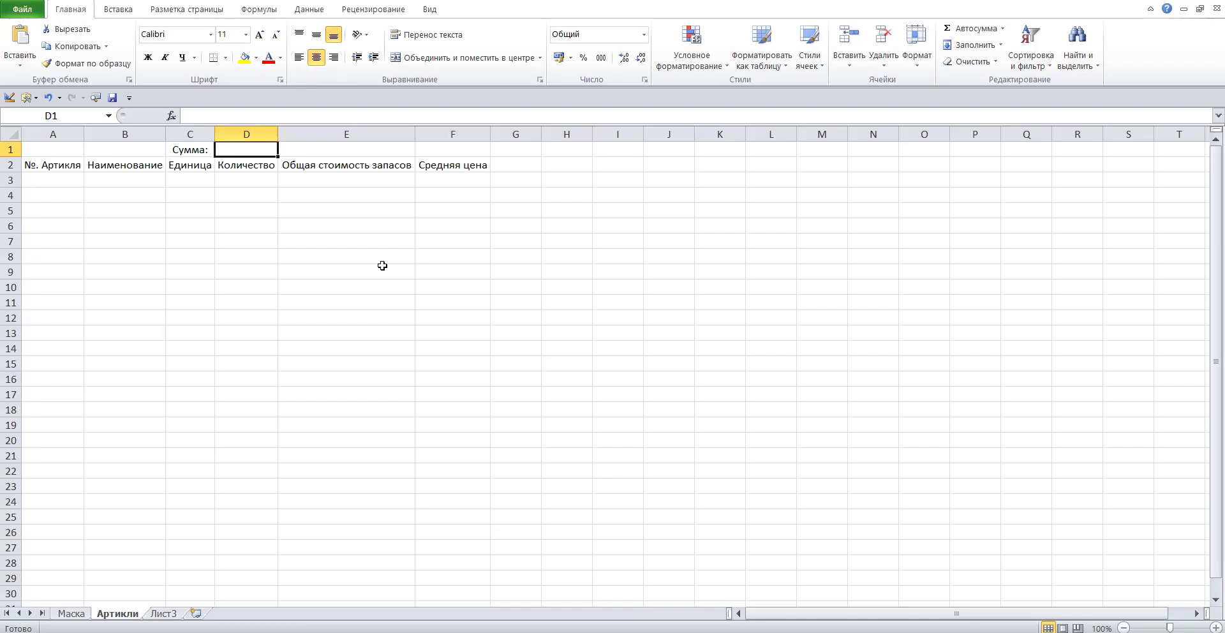
Step: Paste the copied =СУММ(D3:D758) formula into D1 and confirm it
click(217, 111)
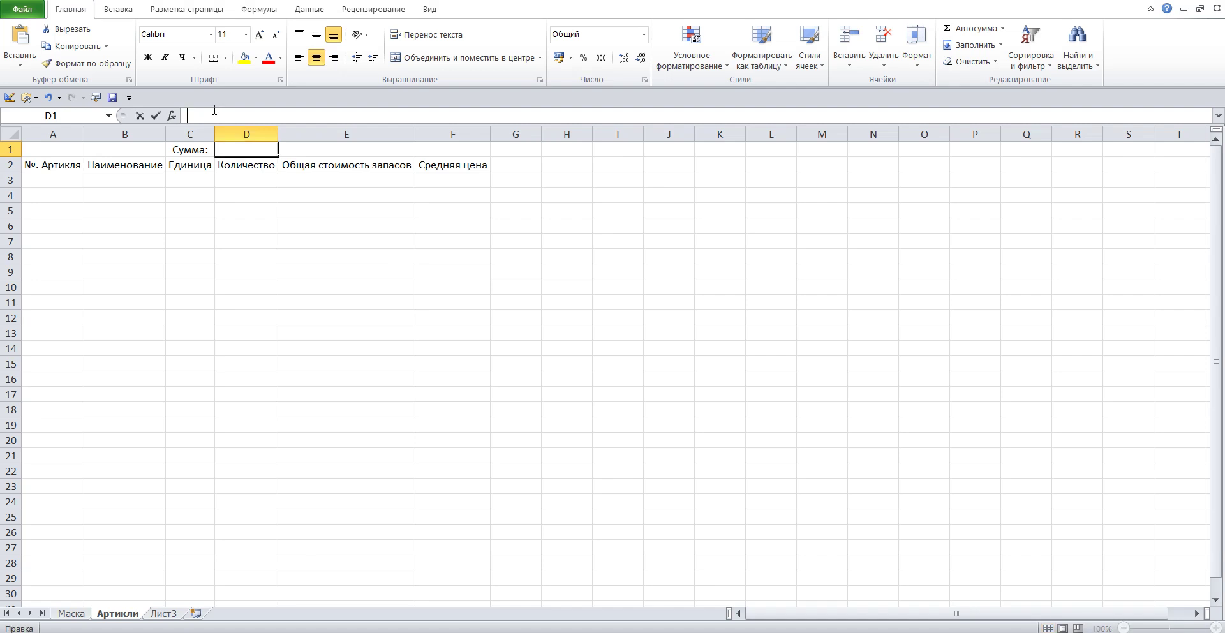
click(23, 37)
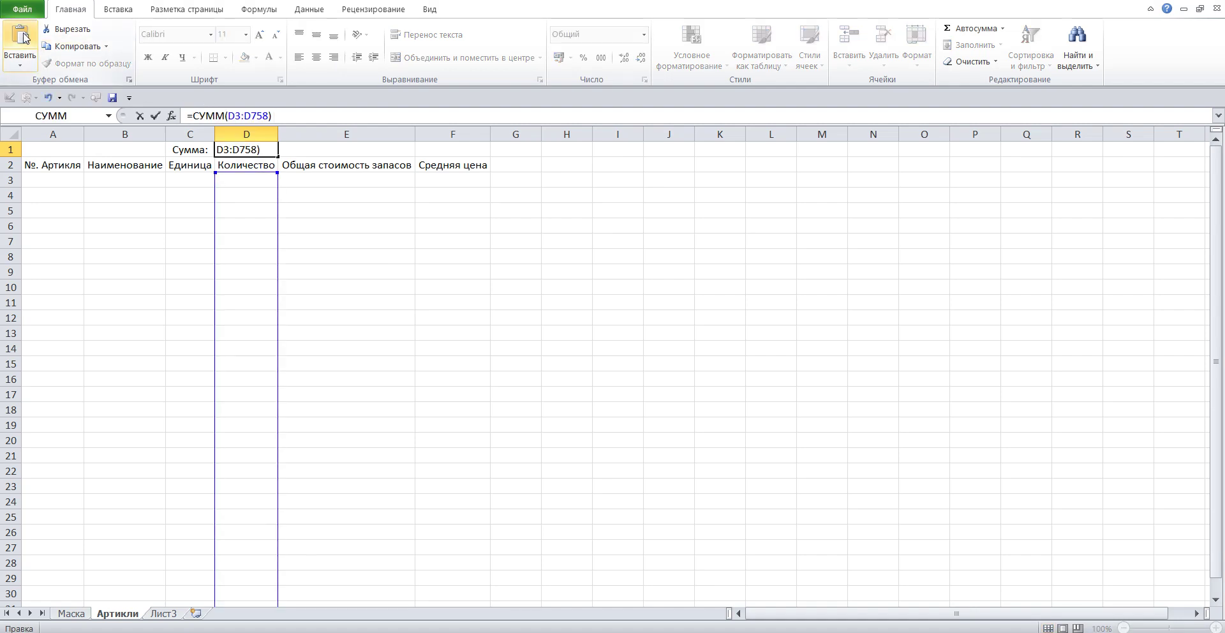
key(Return)
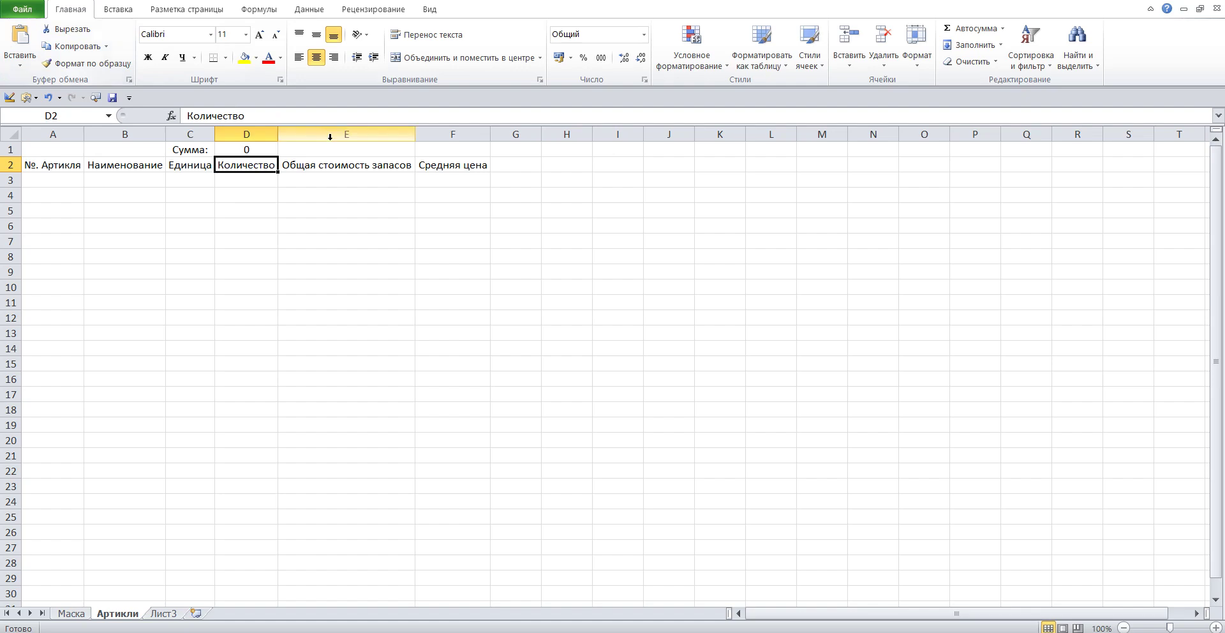
Step: Select E1, read instruction step 4 about it on the Маска sheet, and return to Артикли
click(331, 148)
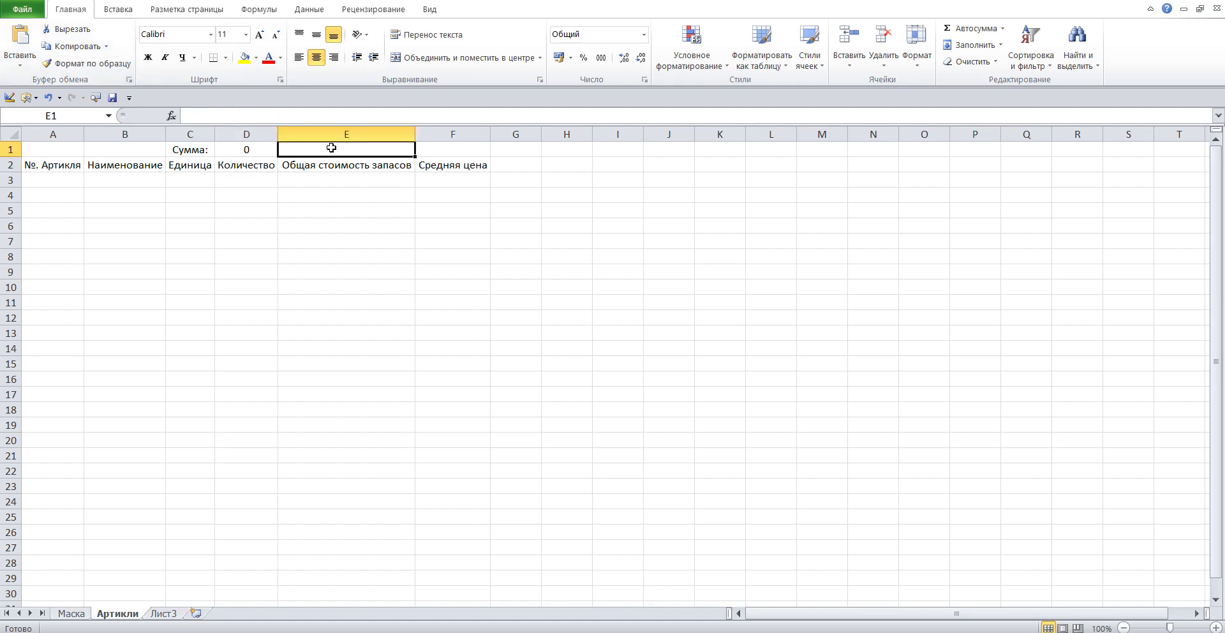
click(70, 613)
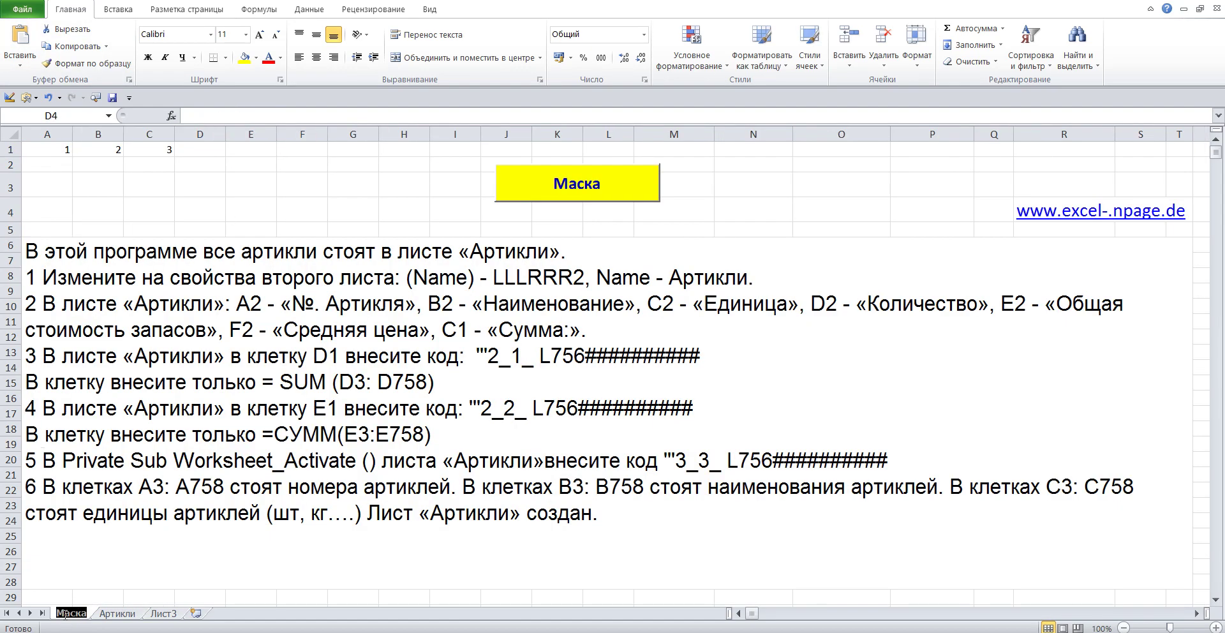
double_click(212, 437)
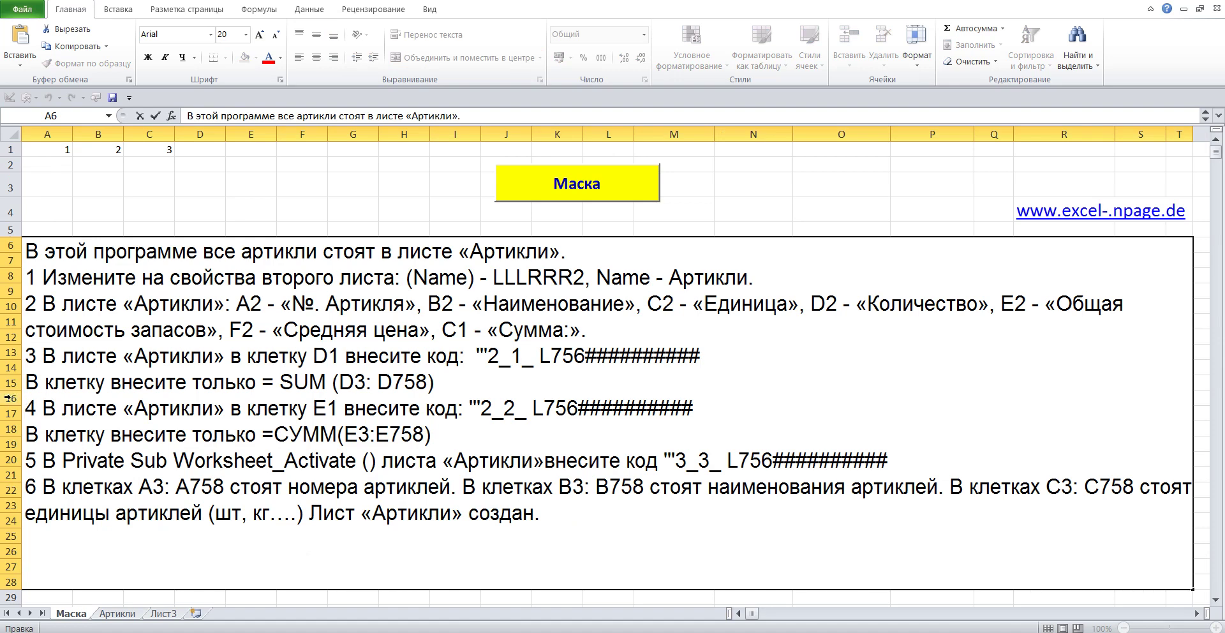
drag(28, 408, 444, 443)
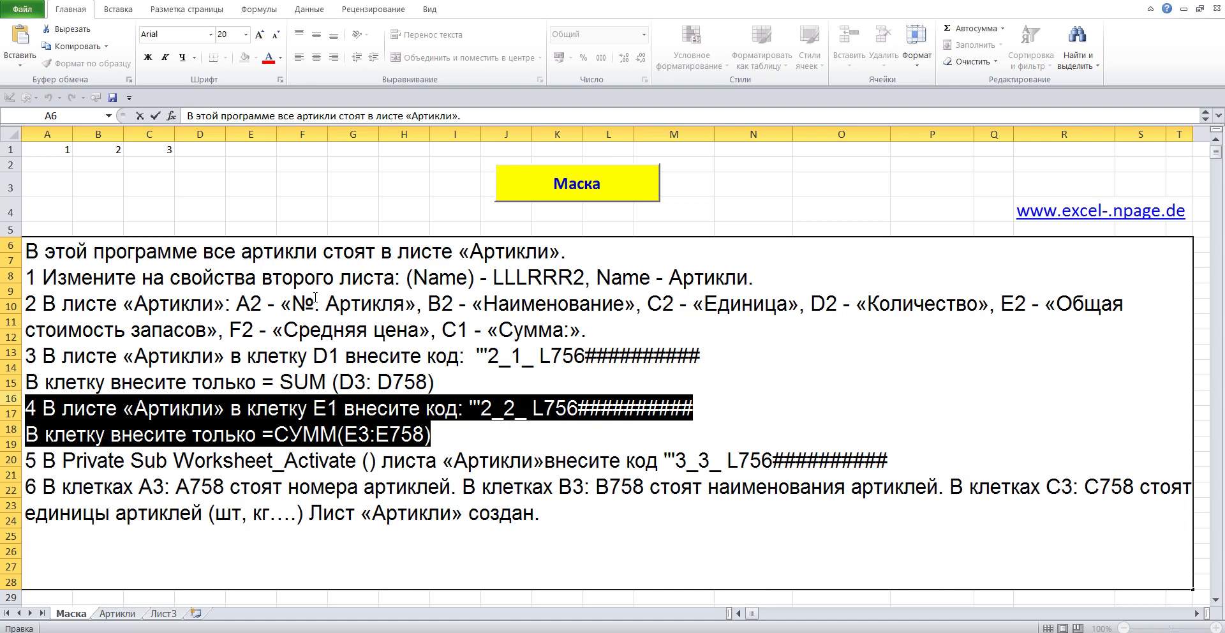
click(273, 202)
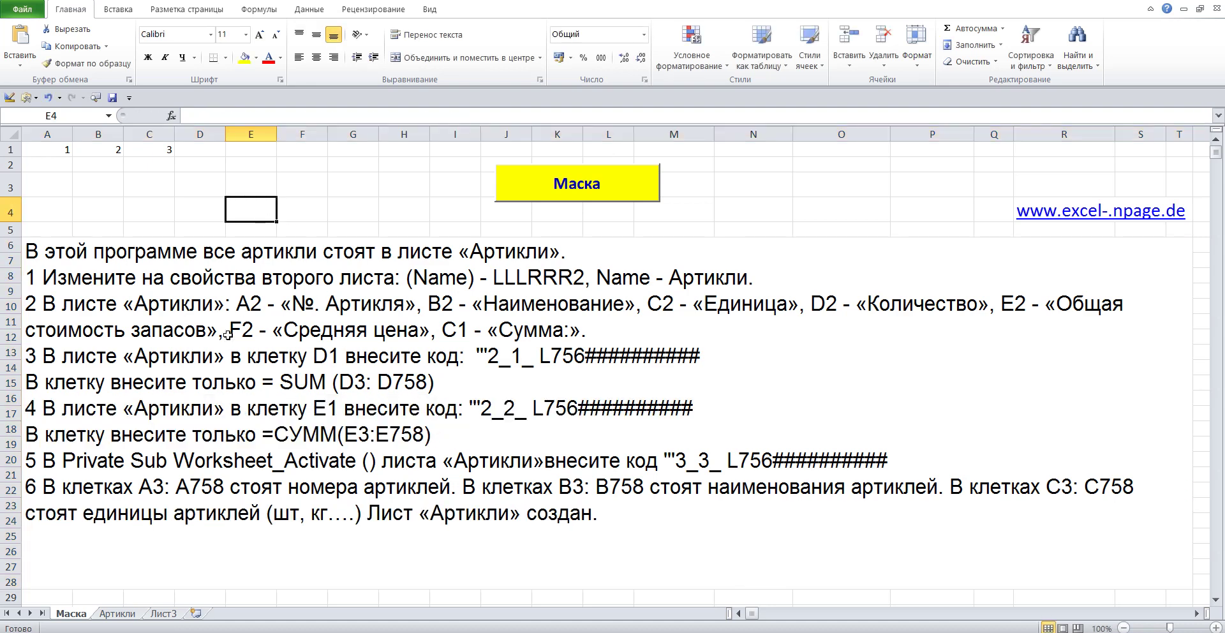
click(118, 613)
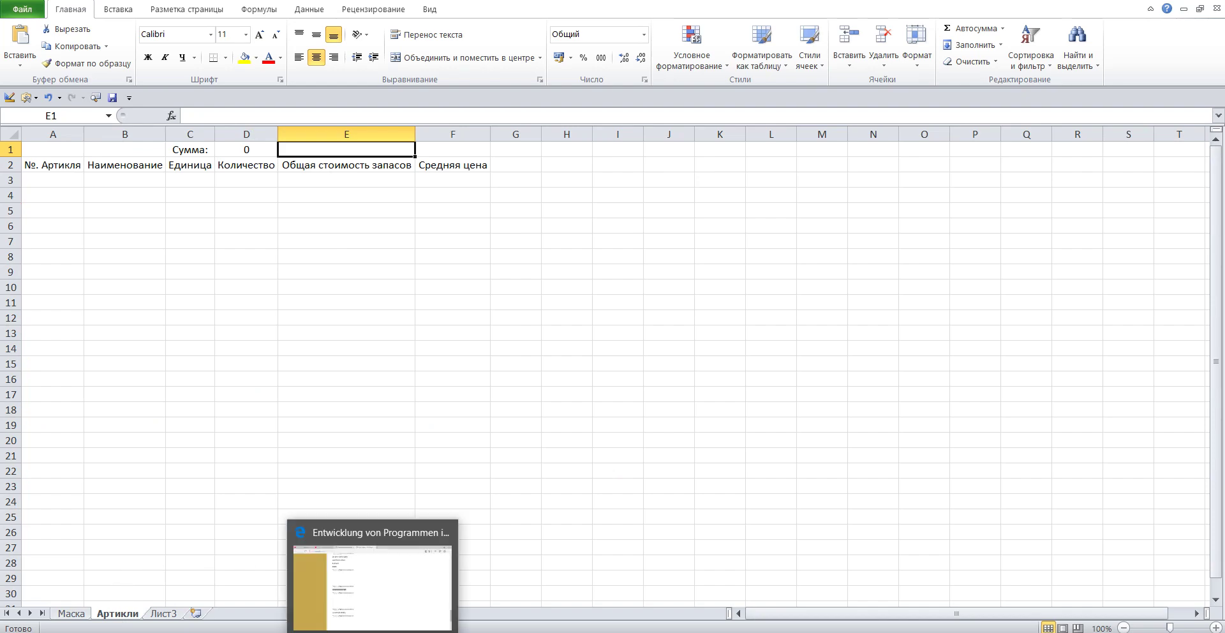
click(374, 598)
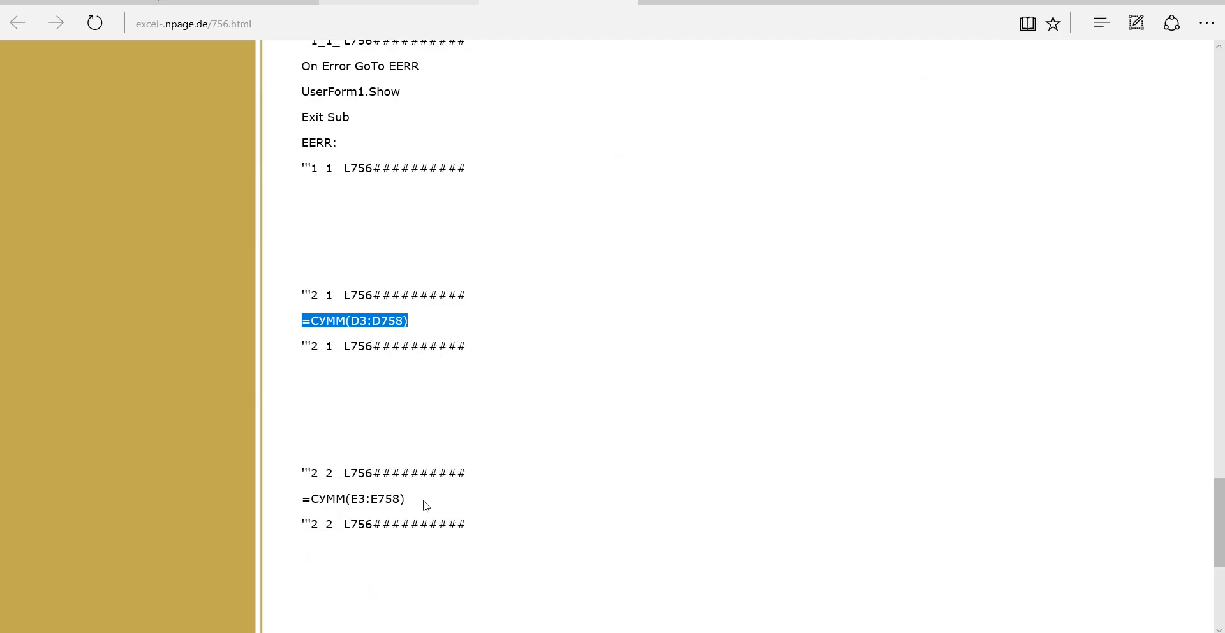
Step: Copy the =СУММ(E3:E758) text from the excel-npage.de code listing and bring Excel back to the front
drag(426, 506, 301, 501)
right_click(311, 502)
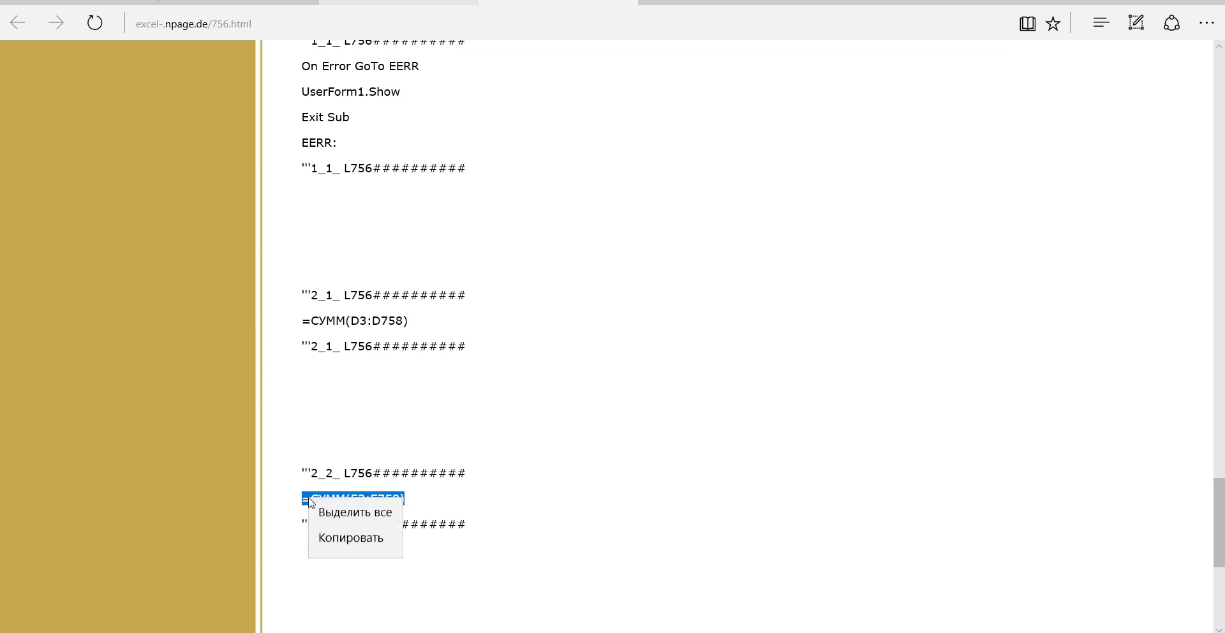
click(338, 541)
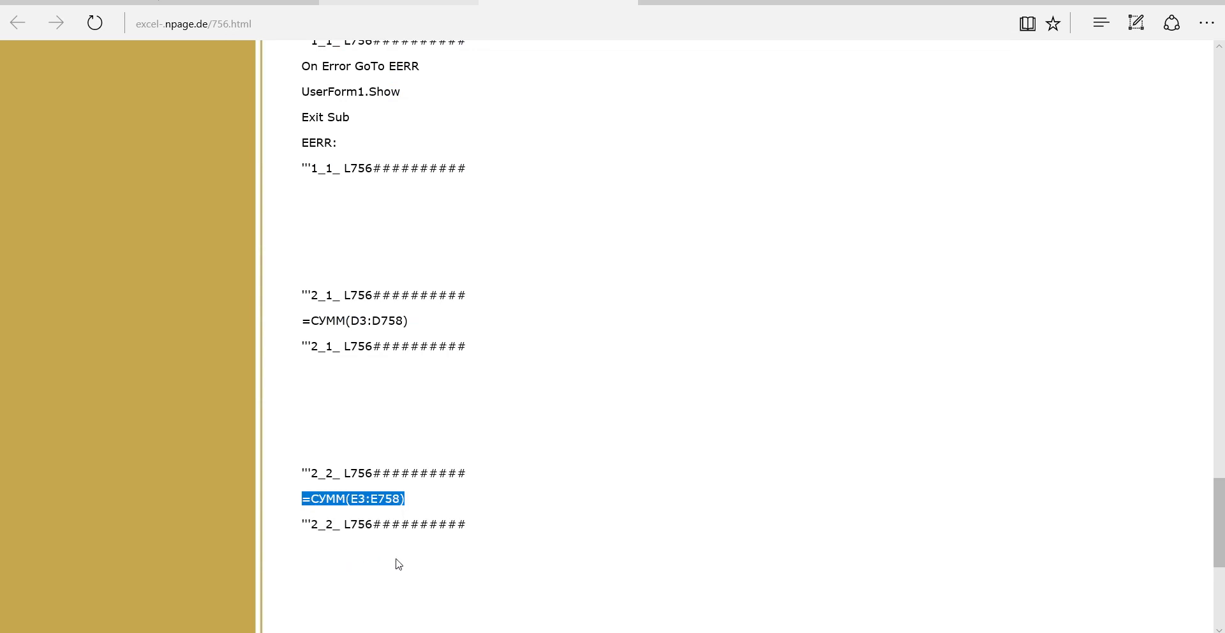
mouse_move(765, 631)
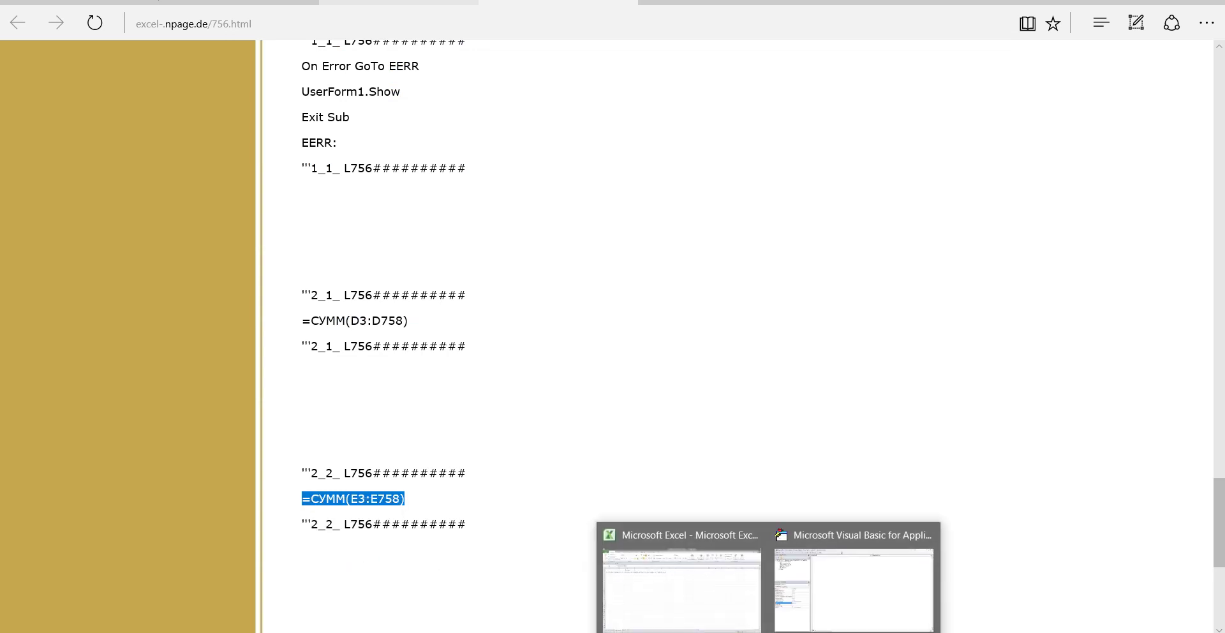
click(723, 593)
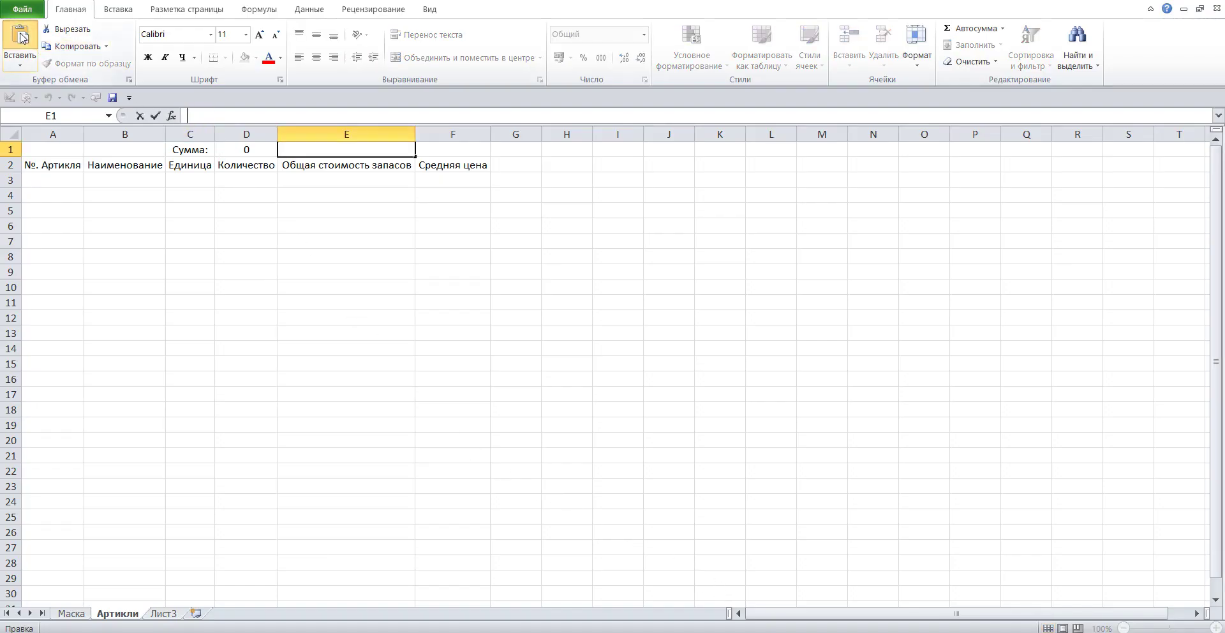
Step: Commit the E1 sum and make the A1:F2 headers bold at font size 12
key(Return)
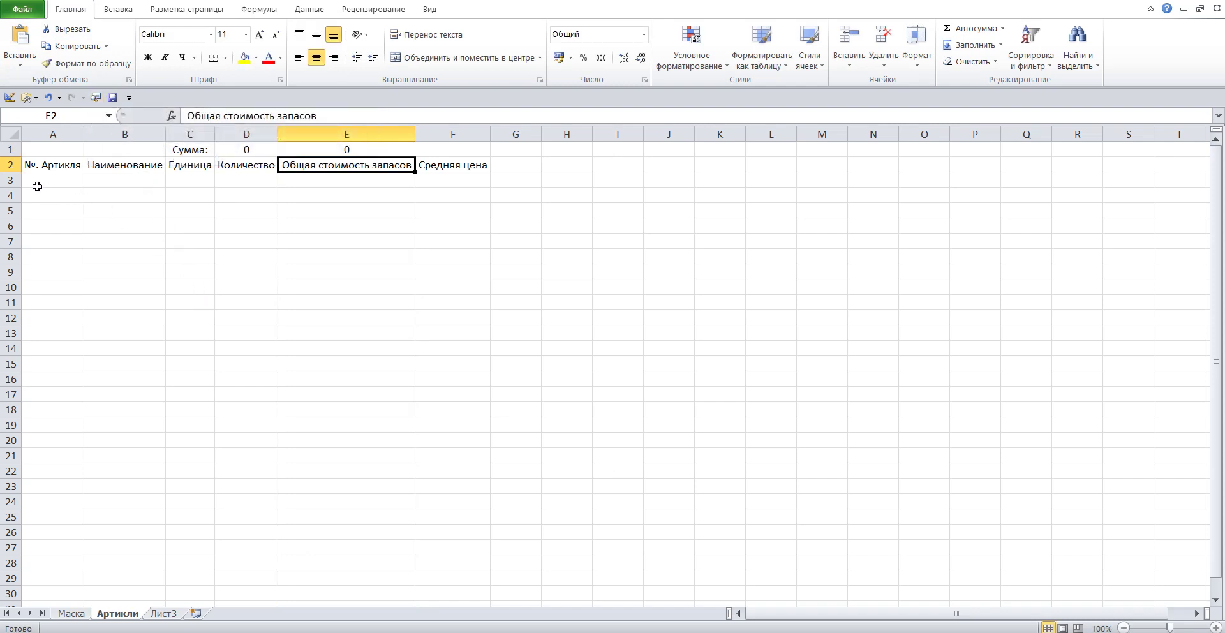
drag(40, 182, 517, 170)
click(516, 211)
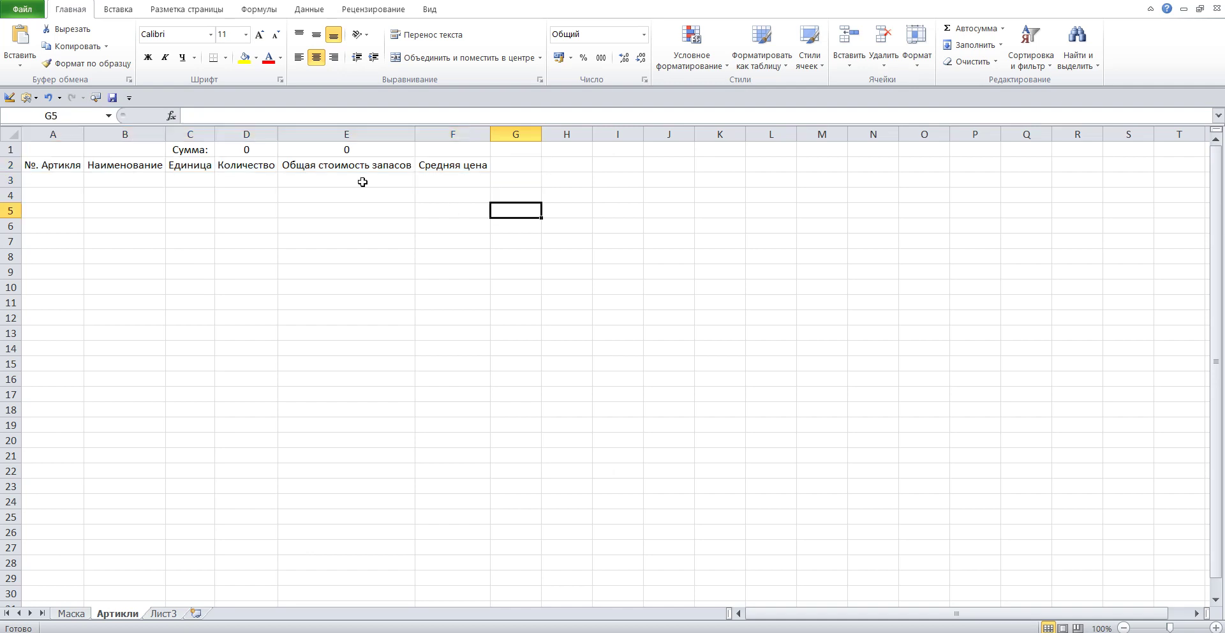
mouse_move(54, 150)
mouse_down()
mouse_move(400, 150)
mouse_move(465, 165)
mouse_up()
click(148, 58)
click(246, 35)
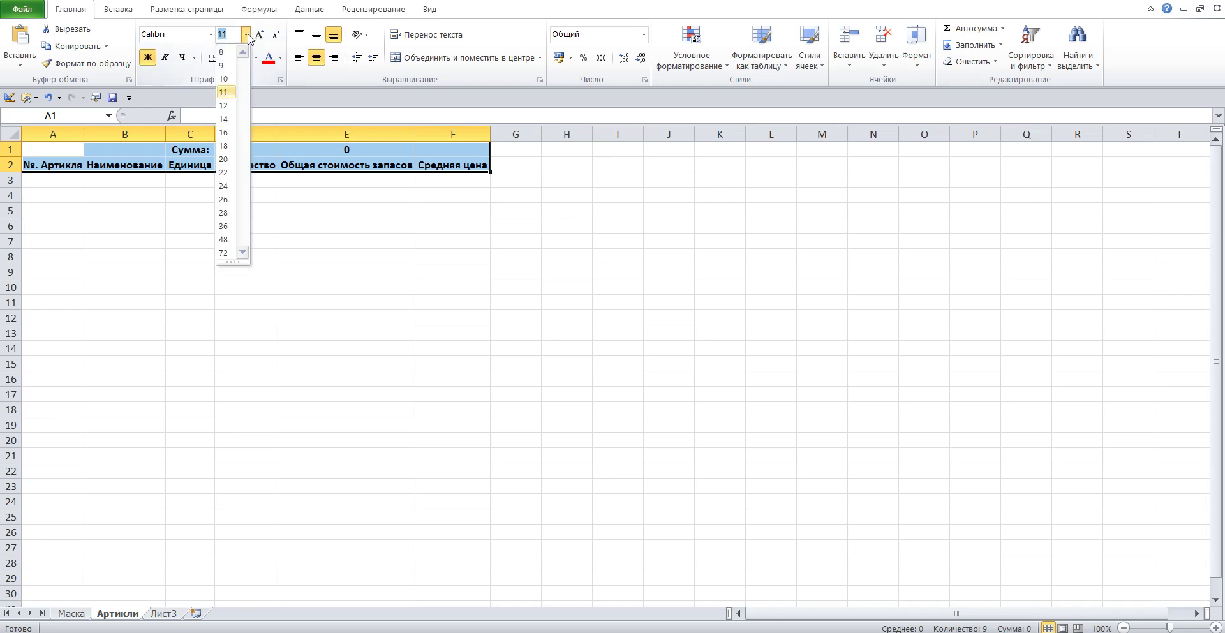
click(228, 106)
click(230, 255)
Step: Autofit columns A–F to their headers, then open the Маска instructions text for editing
double_click(83, 134)
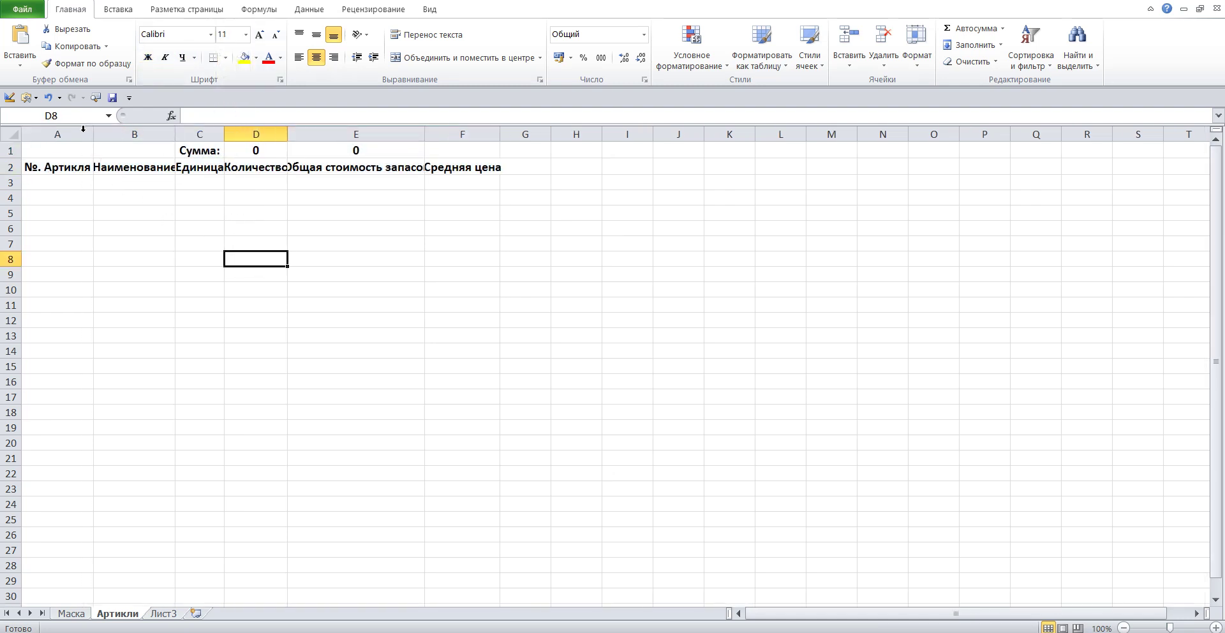
double_click(175, 134)
double_click(234, 136)
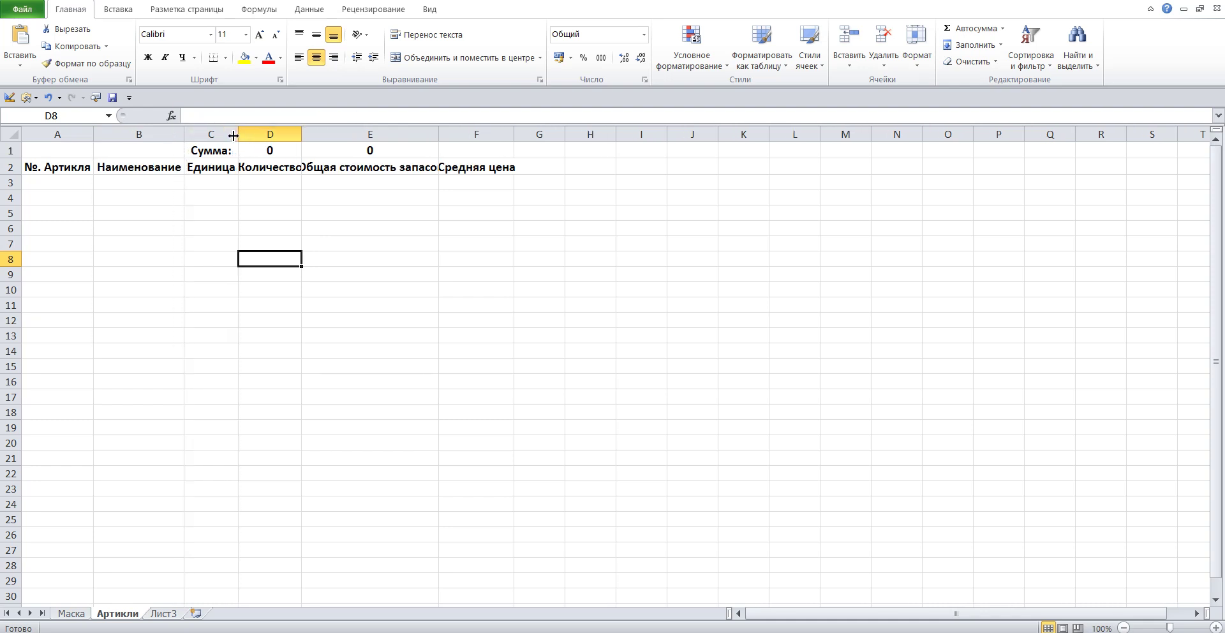
double_click(302, 136)
double_click(446, 135)
double_click(537, 134)
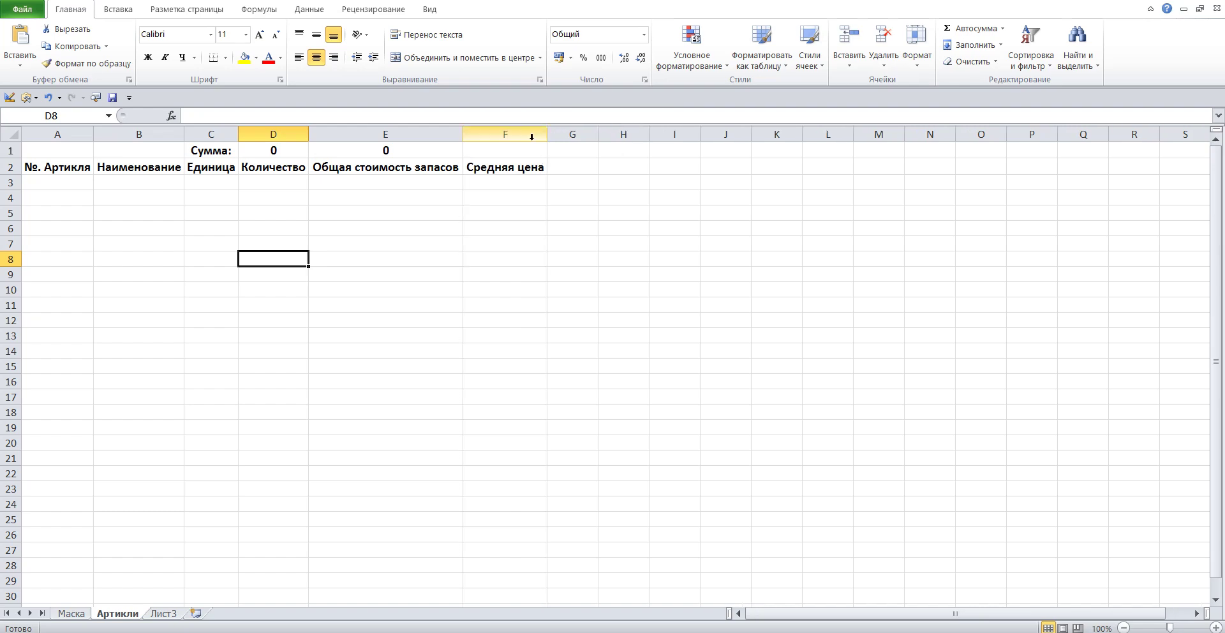
click(71, 613)
double_click(160, 407)
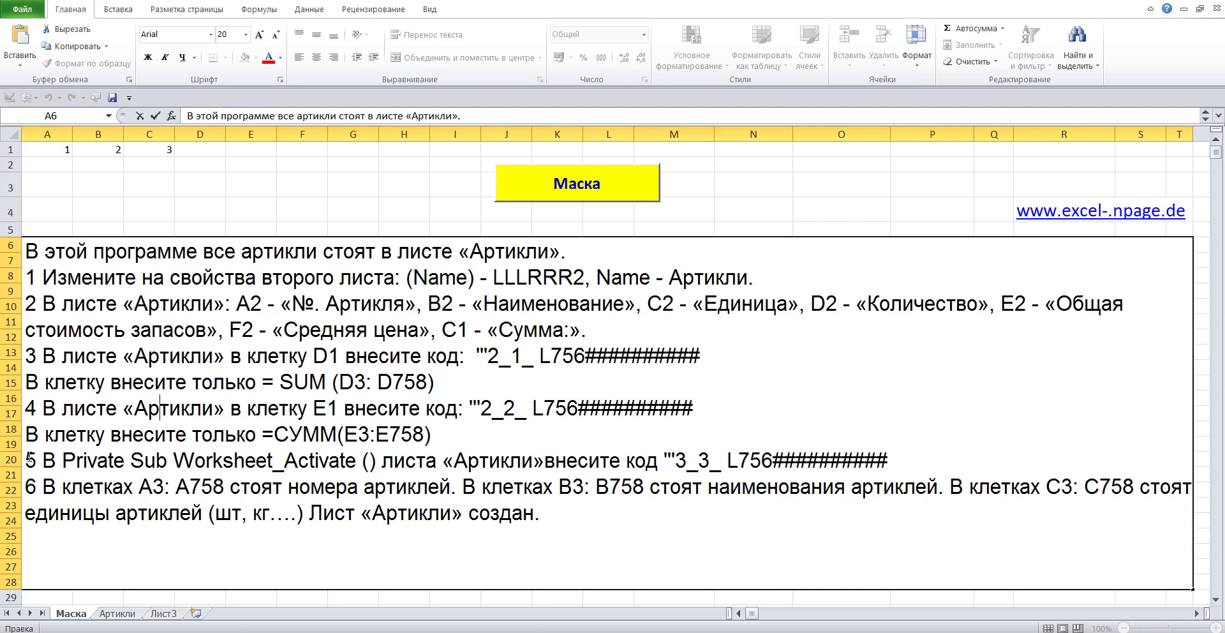
Step: Read instruction step 5 about Worksheet_Activate, then bring up the Артикли sheet tab's actions
drag(27, 457, 958, 458)
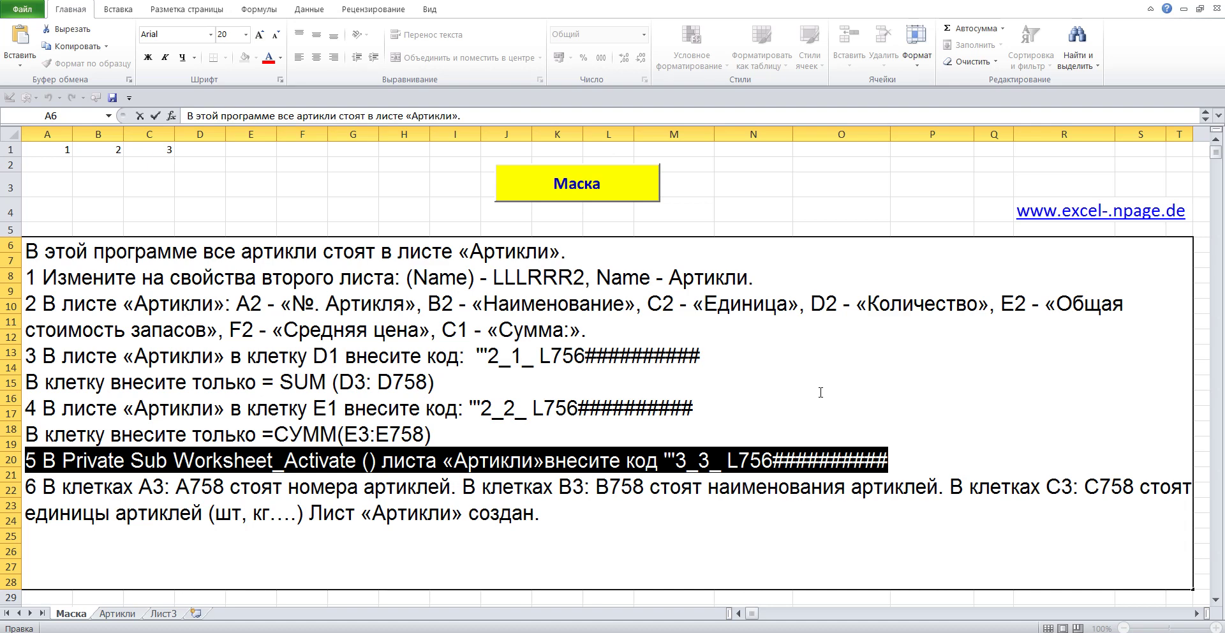
click(541, 465)
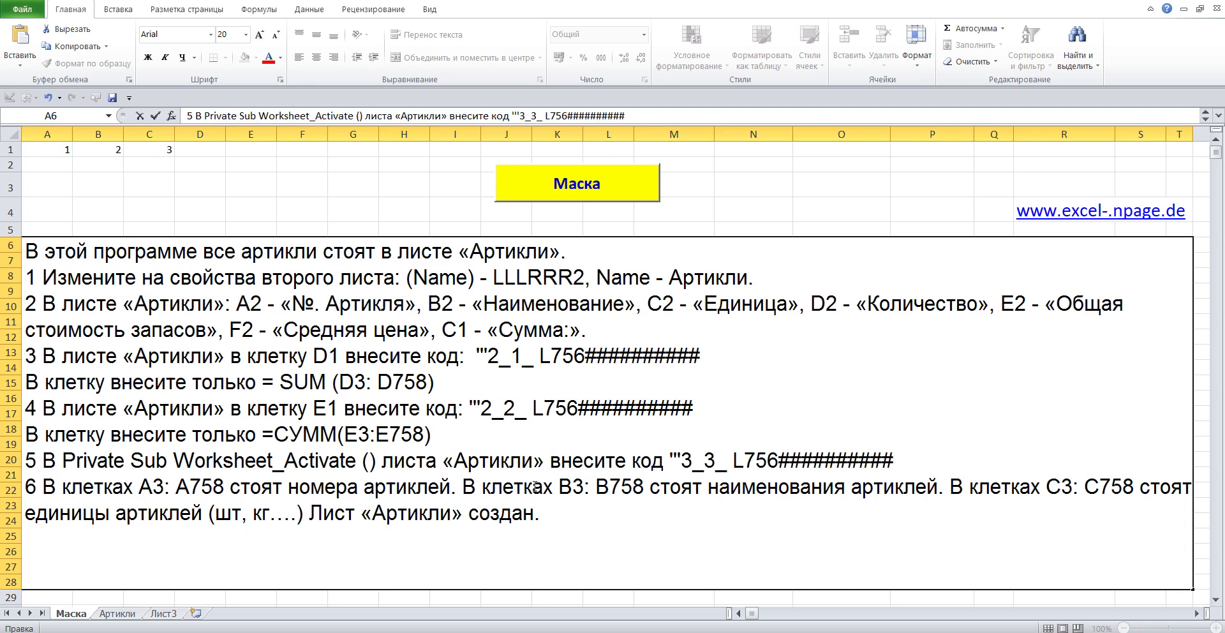
click(116, 614)
right_click(111, 617)
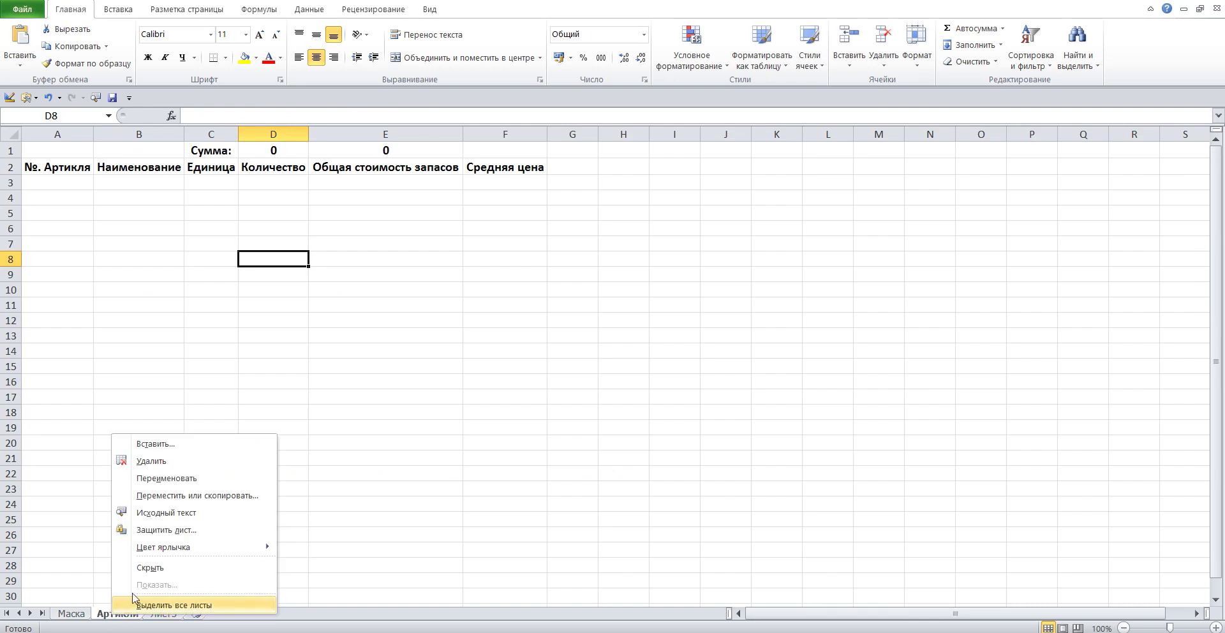
Step: Open the Артикли sheet's code and add an empty Worksheet_Activate event sub
click(203, 514)
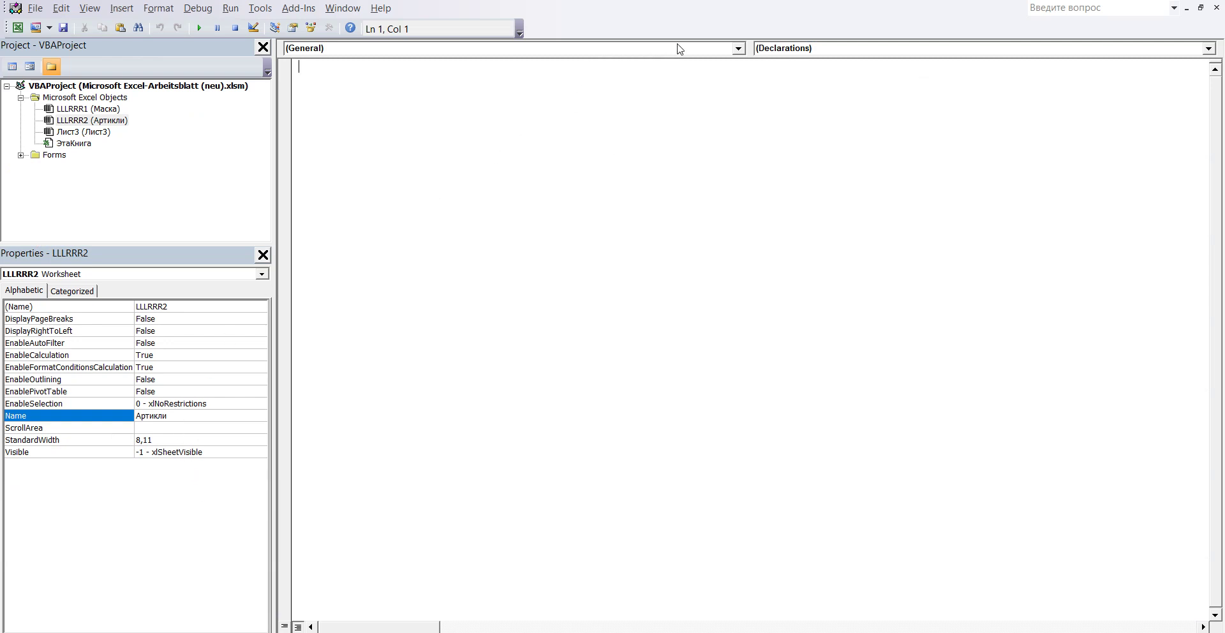
click(738, 50)
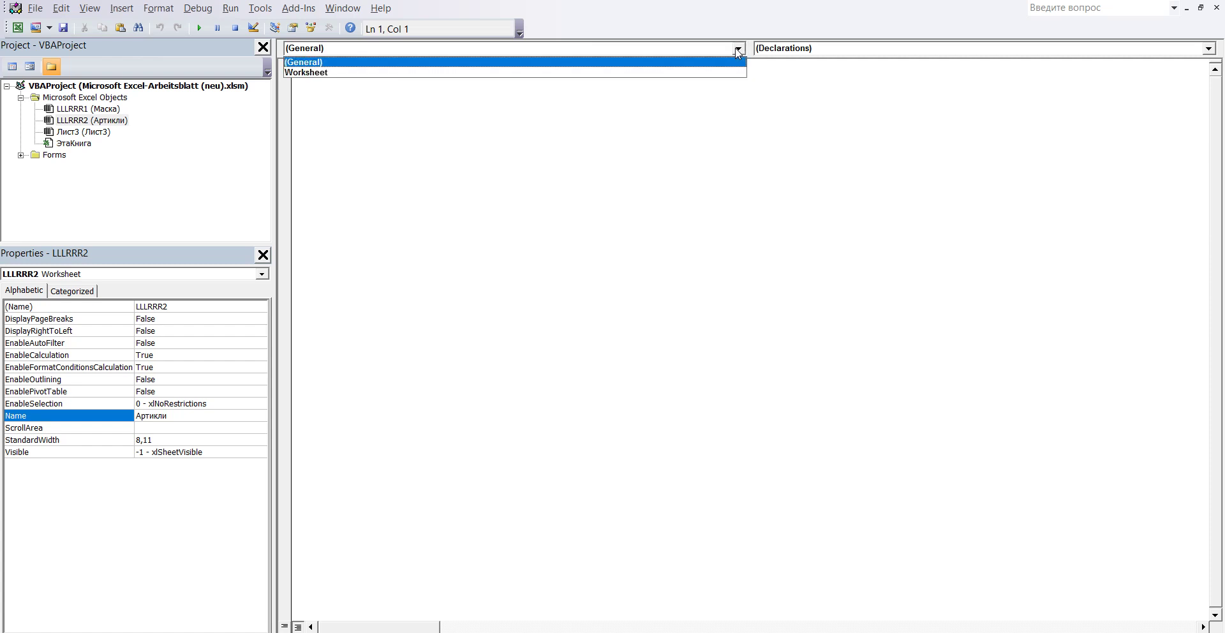
click(319, 73)
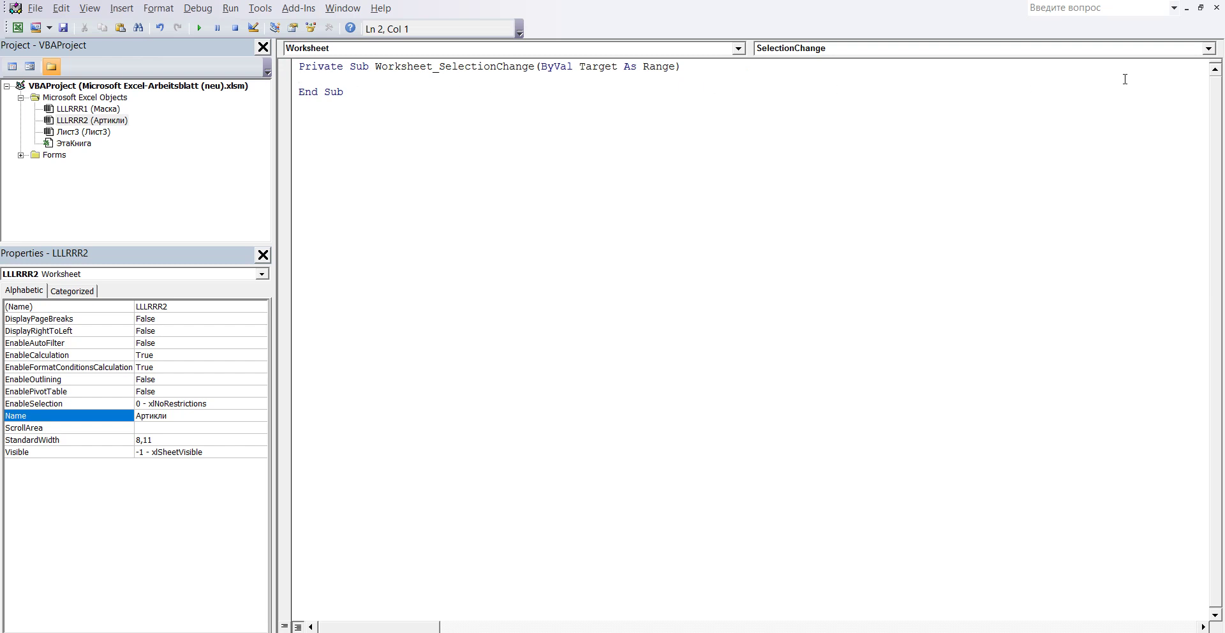
click(1207, 49)
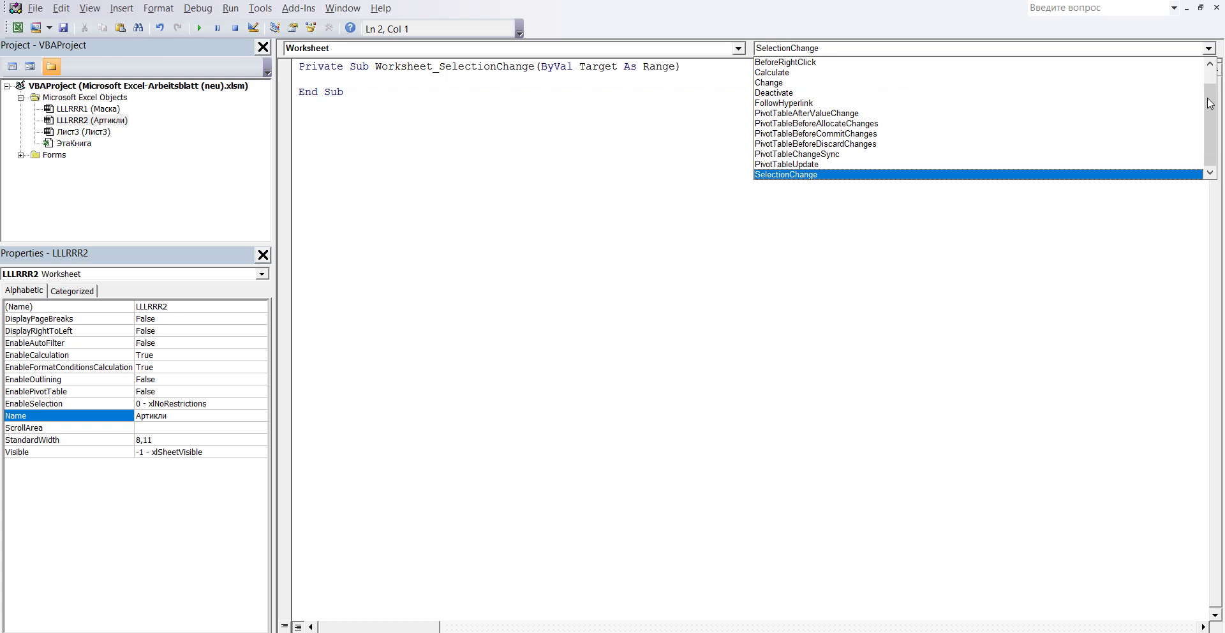
drag(1210, 121, 1210, 105)
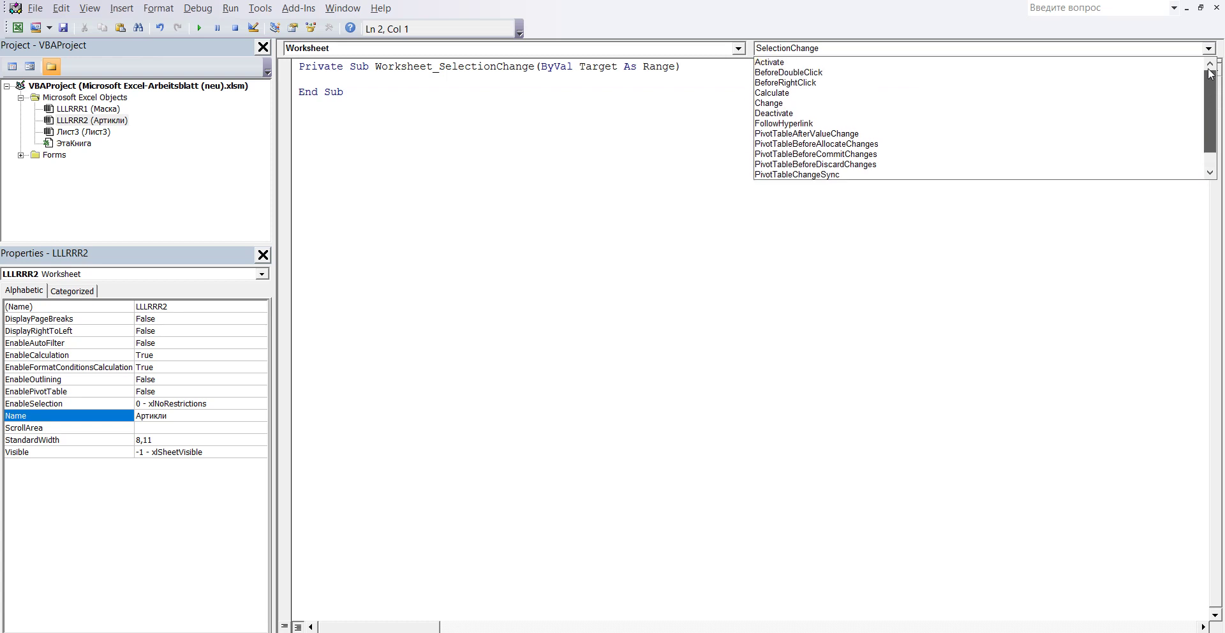
click(763, 64)
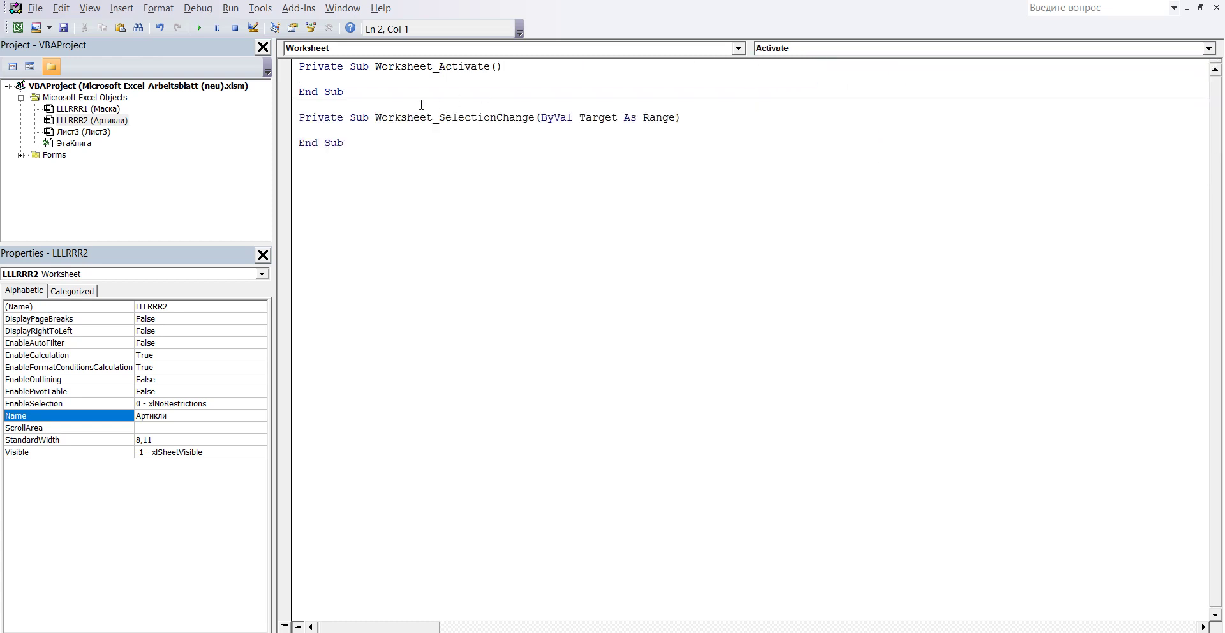
Step: Delete the Worksheet_SelectionChange stub, leaving only Worksheet_Activate, and go to the warehouse video tab
drag(289, 117, 277, 195)
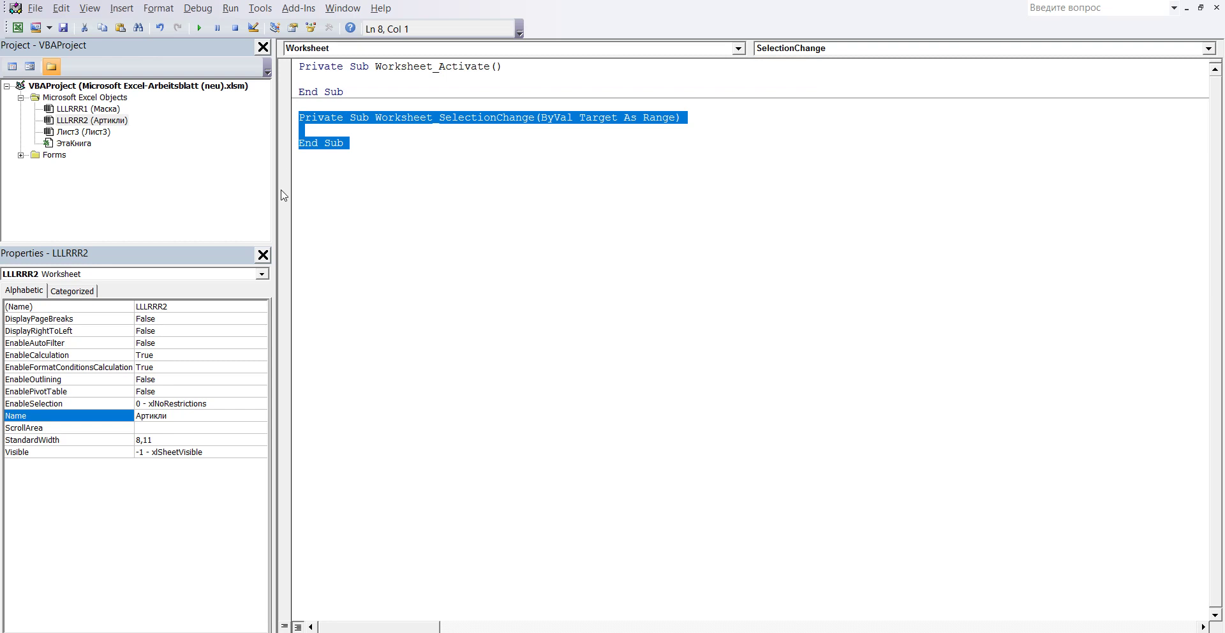
key(Delete)
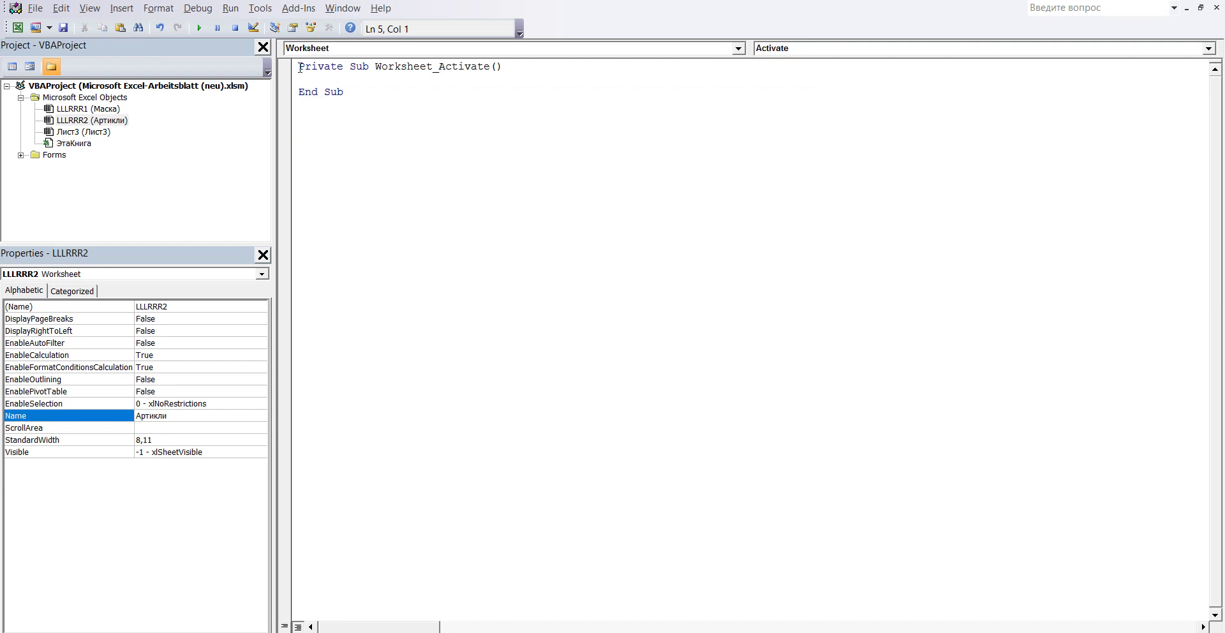
click(290, 71)
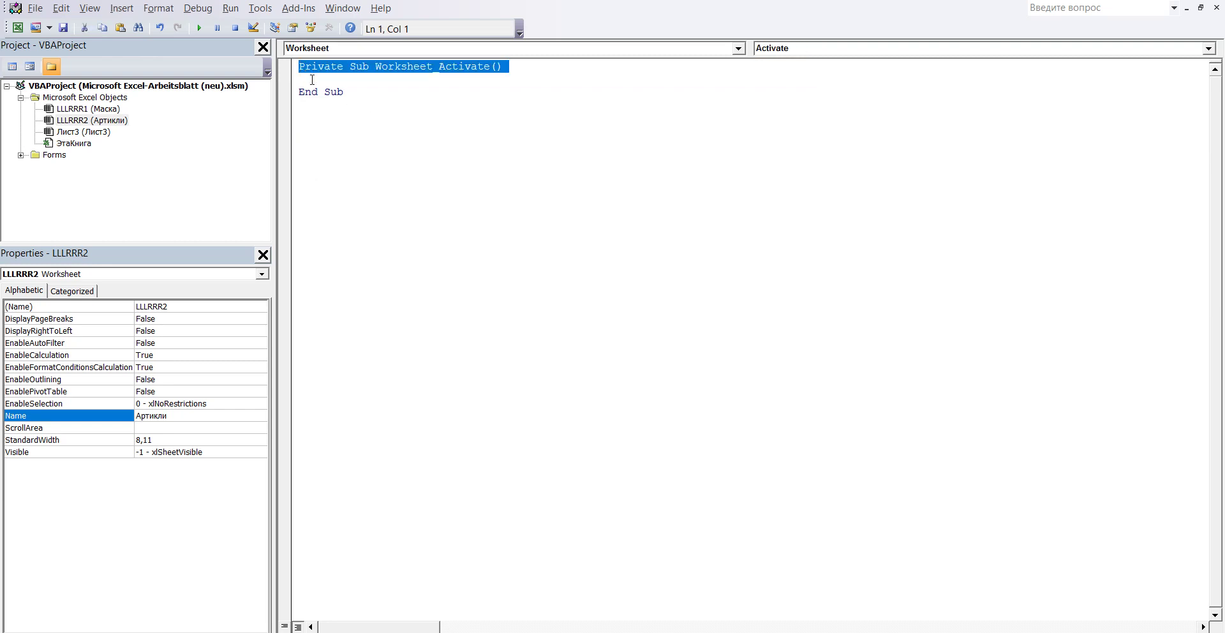
click(312, 80)
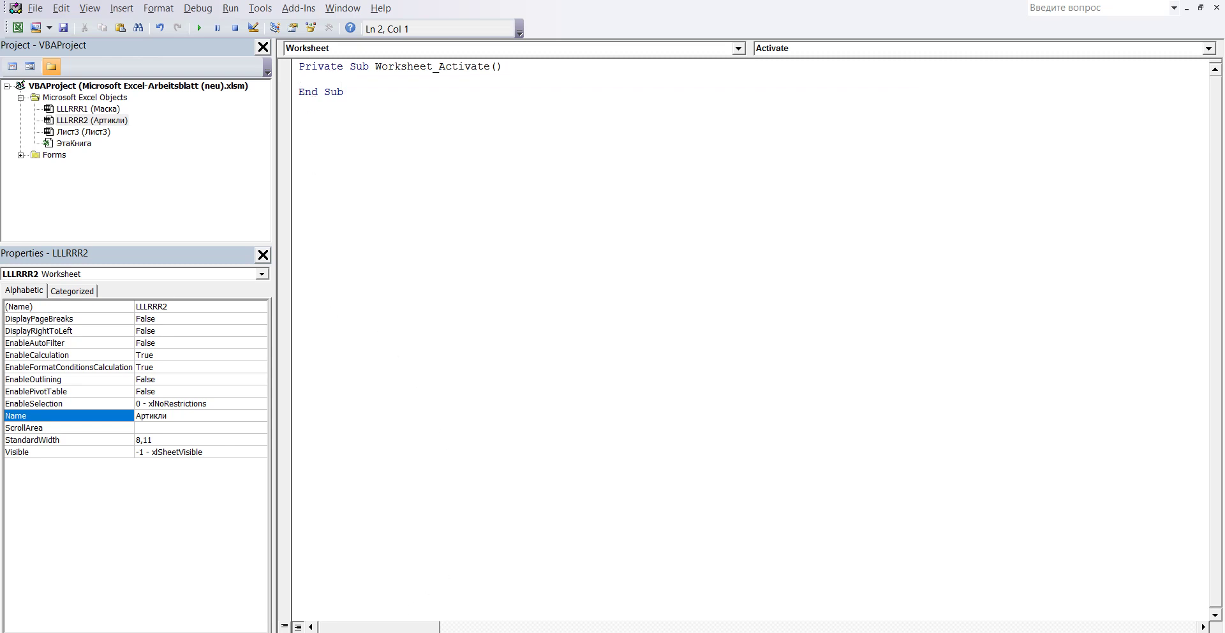
click(374, 578)
click(205, 9)
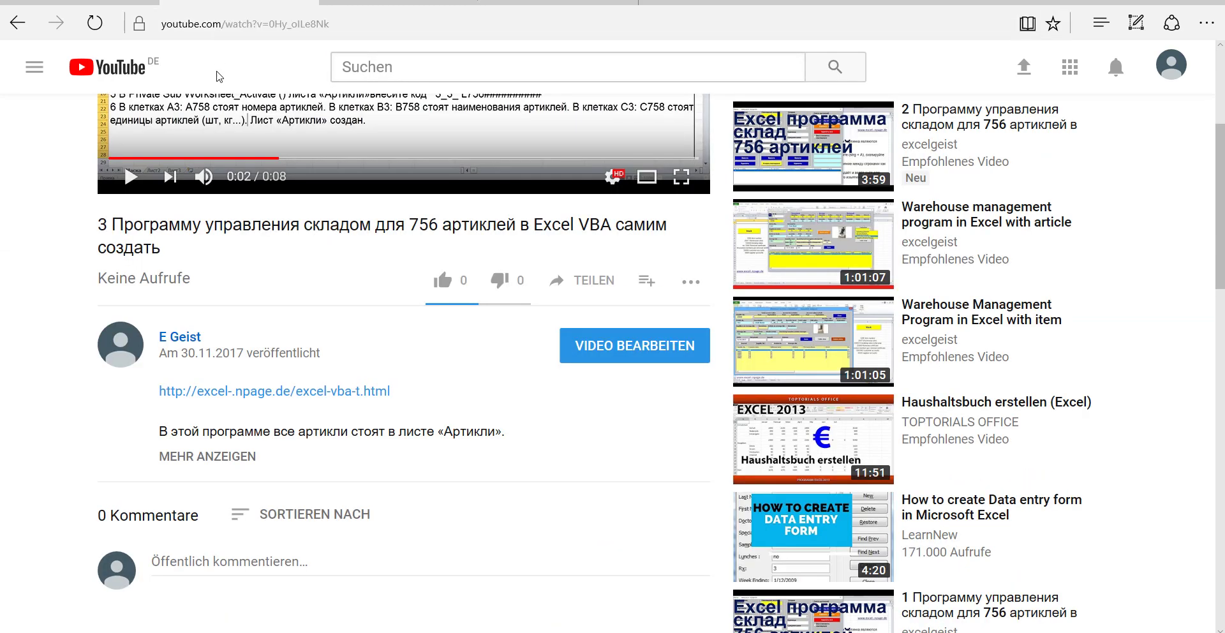
Step: Follow the excel-npage.de link in the video description and scroll down to the 756-article warehouse program
scroll(237, 148, up, 3)
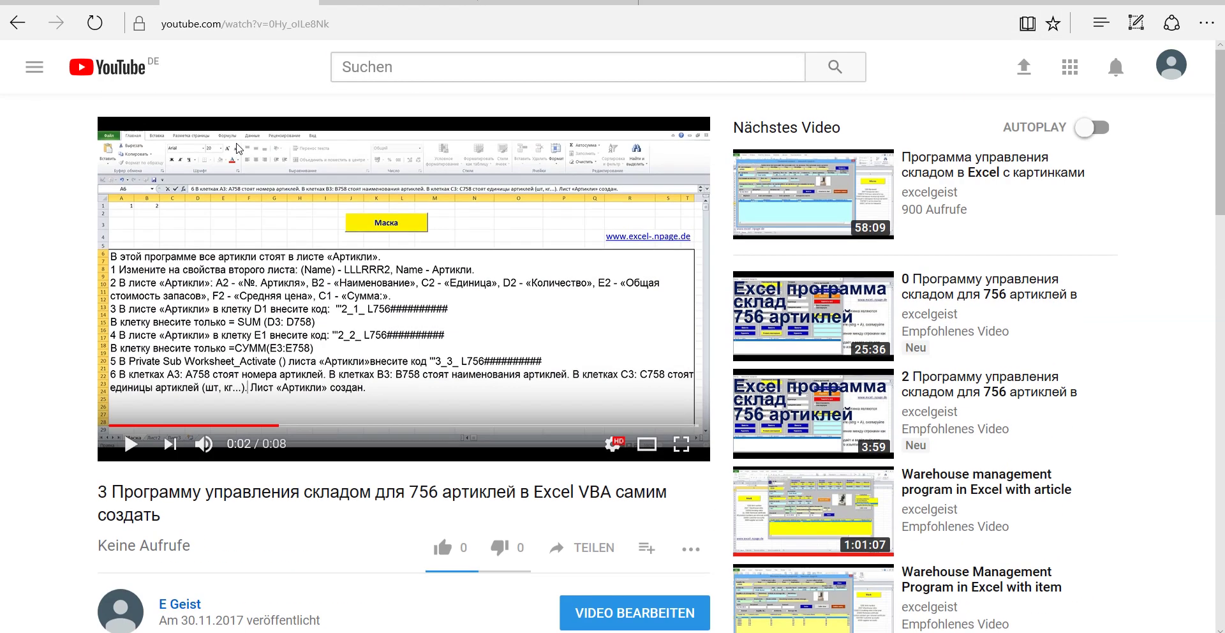
scroll(252, 253, down, 3)
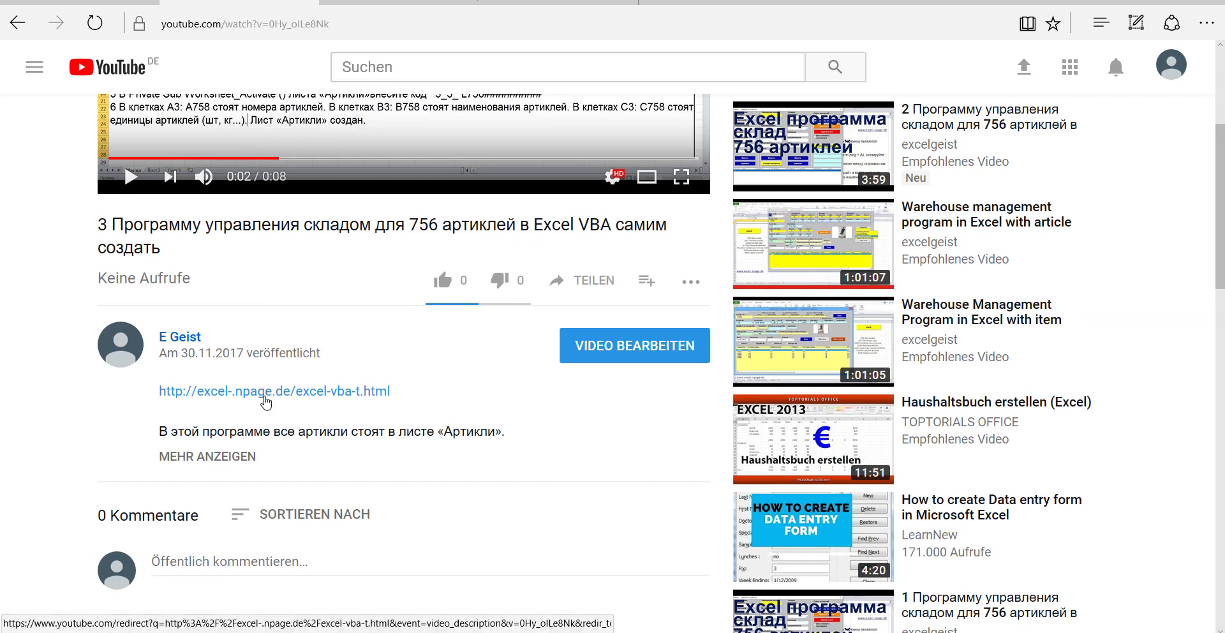
click(267, 401)
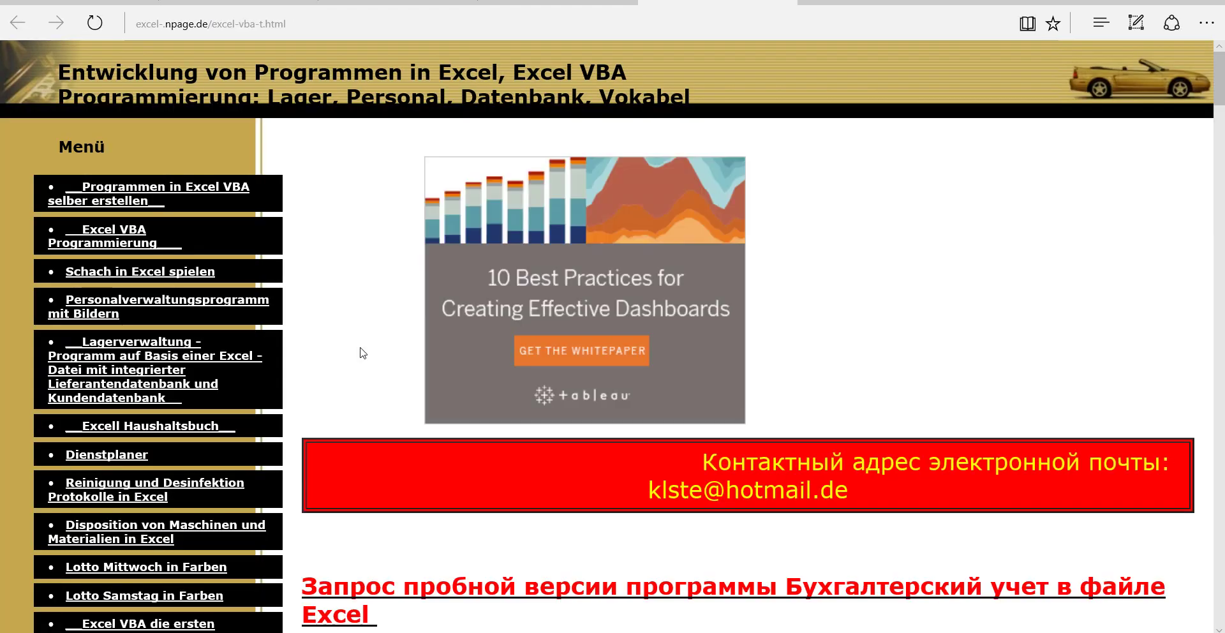
scroll(363, 353, down, 5)
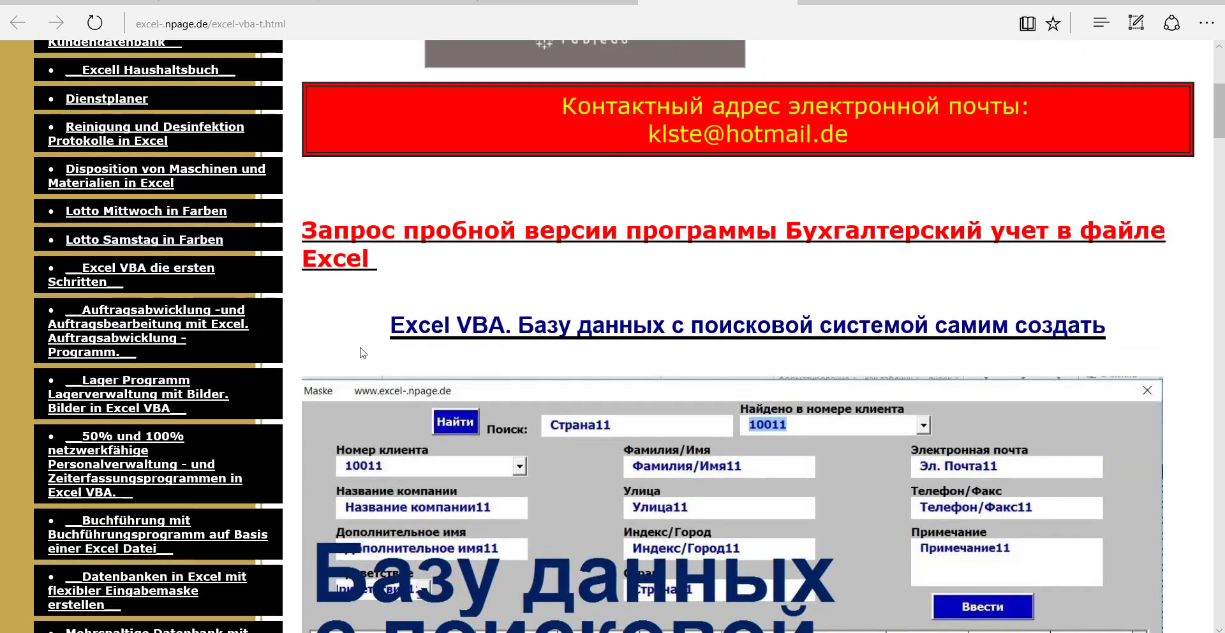
scroll(363, 353, down, 5)
scroll(363, 353, down, 5)
scroll(363, 353, down, 6)
scroll(361, 352, down, 3)
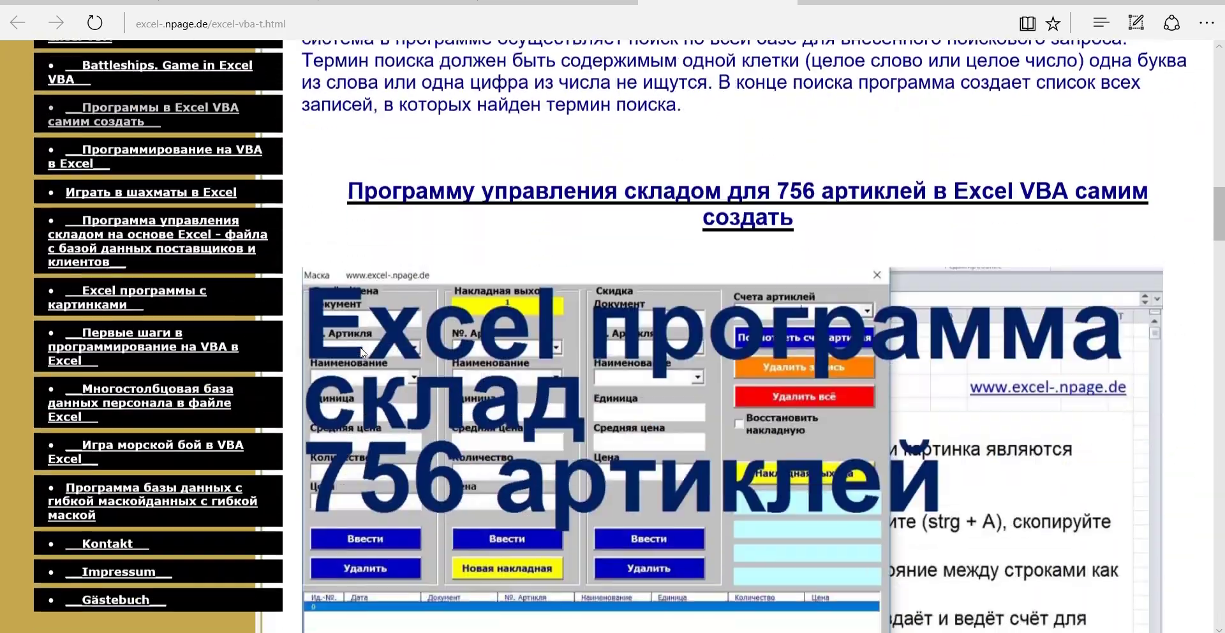
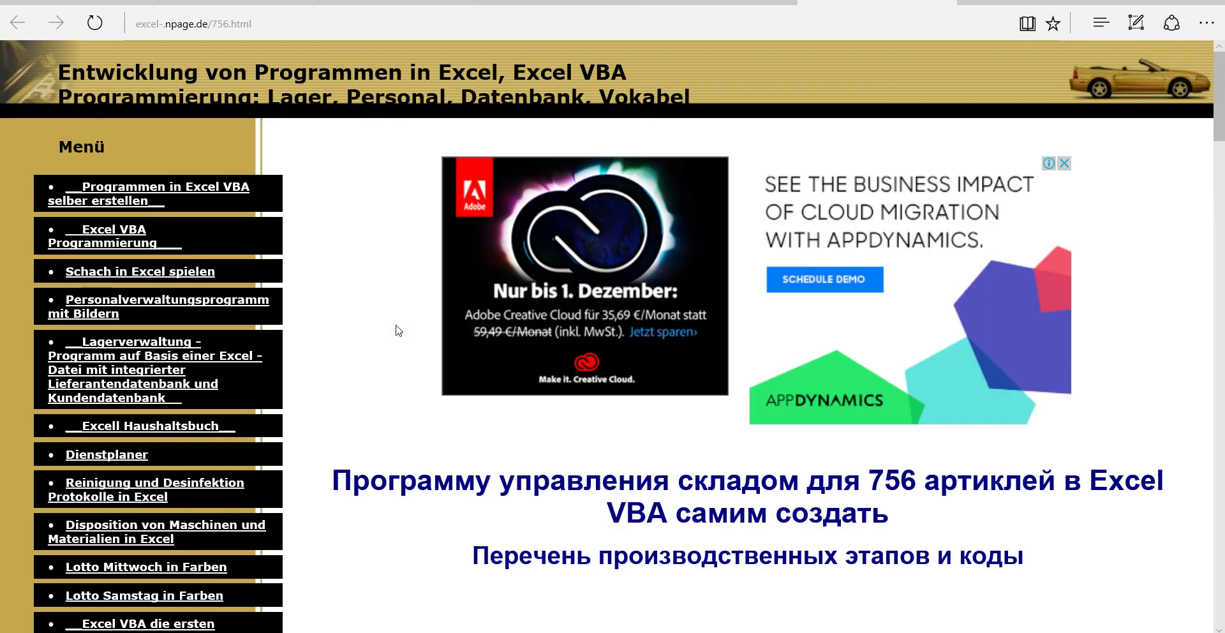
Step: Copy the '''3_3_ column AutoFit code block from the excel-npage.de page
scroll(396, 328, down, 3)
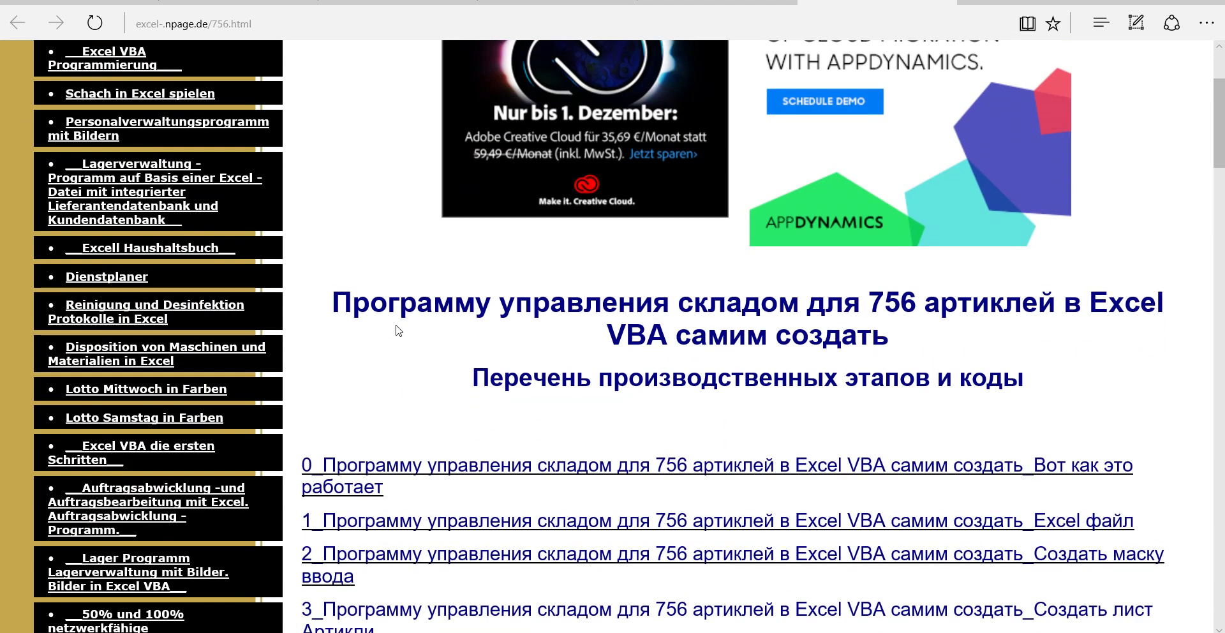
scroll(396, 328, down, 1)
scroll(398, 330, down, 5)
scroll(398, 330, down, 6)
scroll(398, 330, down, 8)
scroll(398, 330, down, 6)
scroll(395, 328, down, 5)
scroll(397, 329, down, 5)
scroll(399, 330, down, 6)
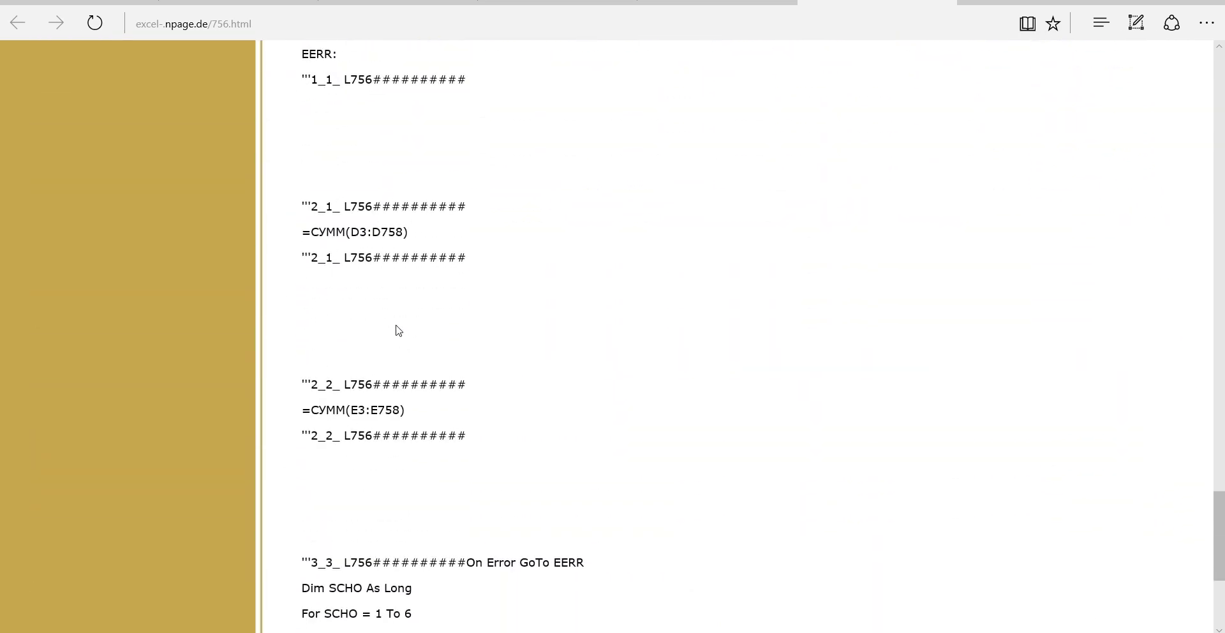
scroll(398, 330, down, 4)
mouse_move(301, 472)
mouse_down()
mouse_move(418, 472)
mouse_move(280, 290)
mouse_move(281, 303)
mouse_up()
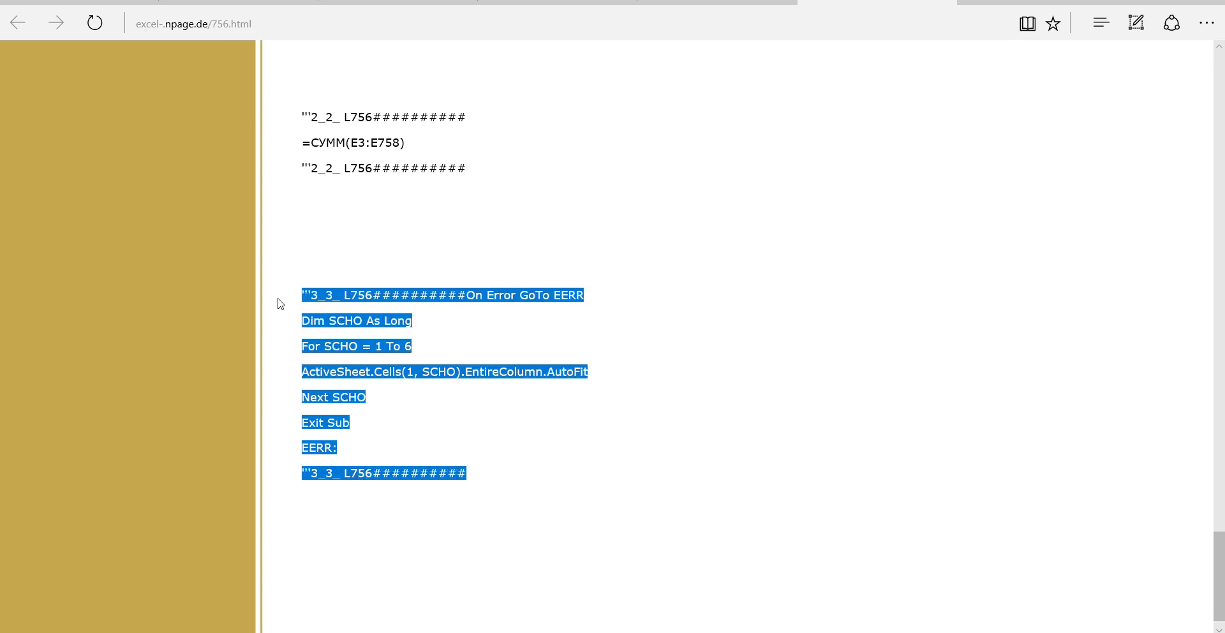
right_click(338, 296)
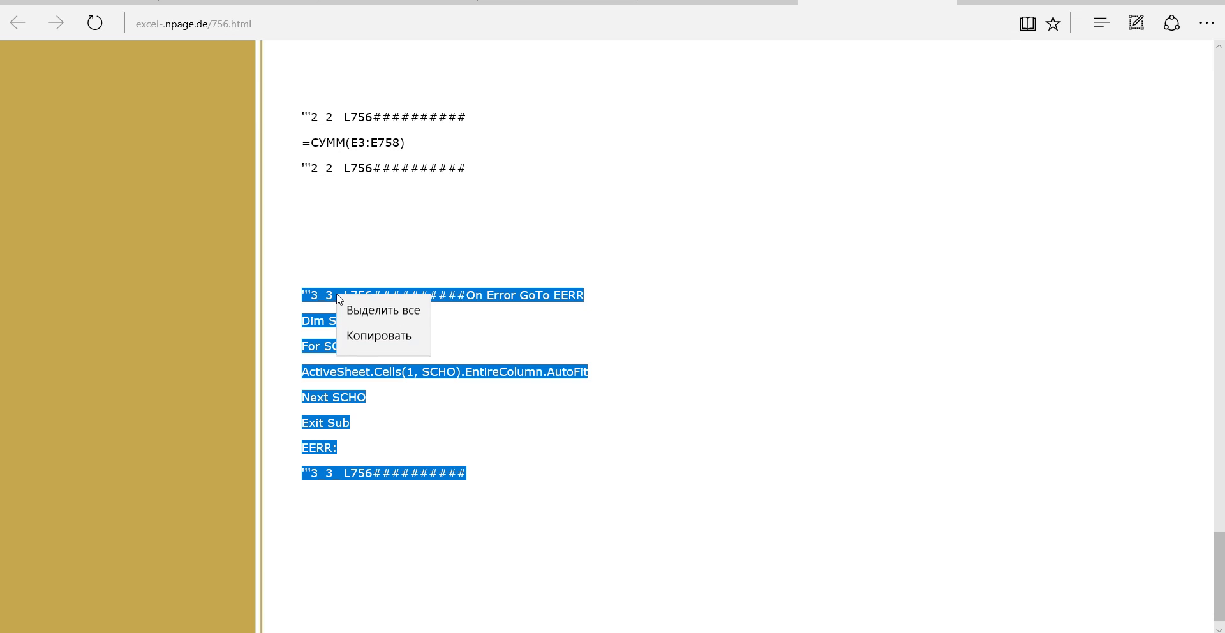
click(377, 339)
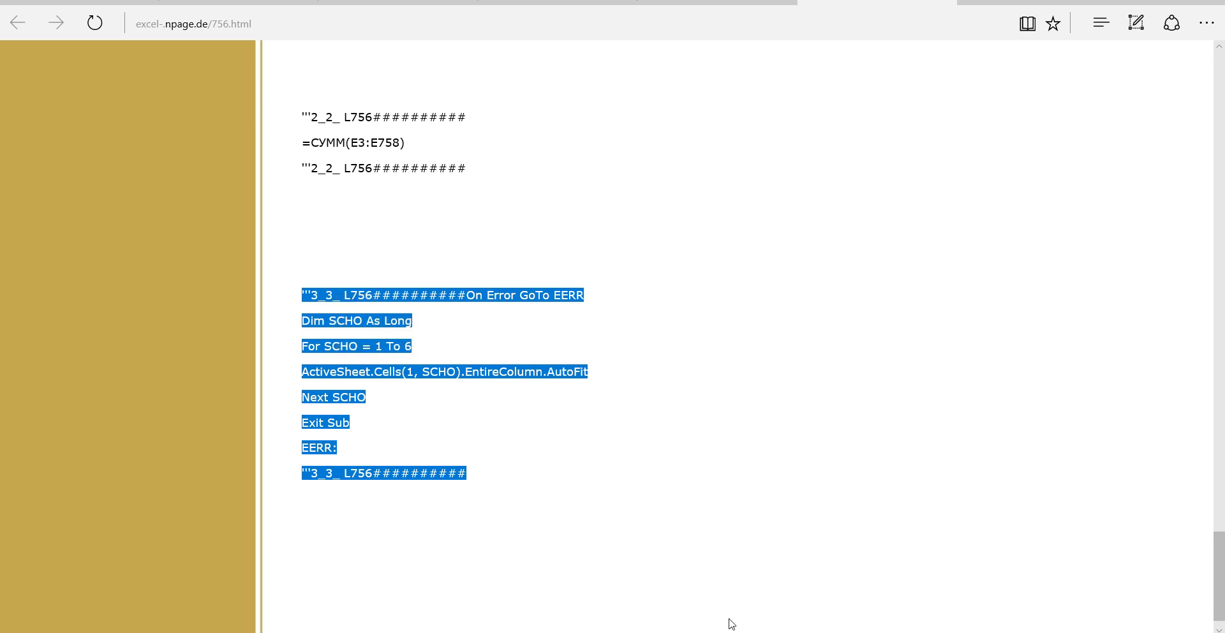
mouse_move(728, 632)
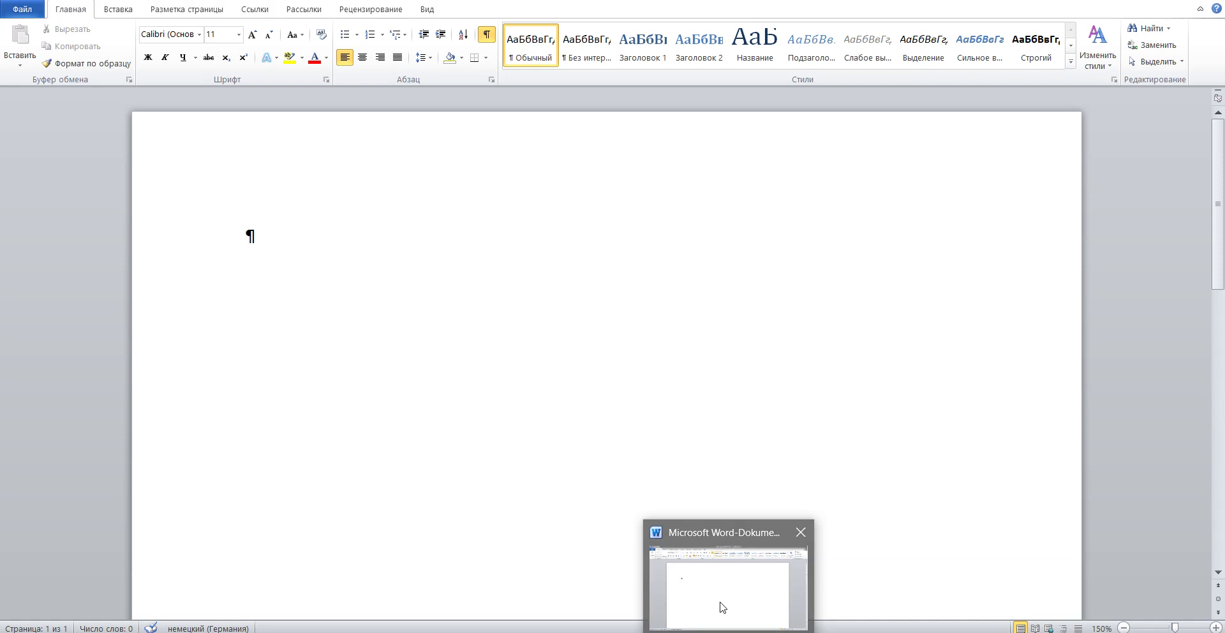
Step: Paste the AutoFit code into Word, apply Без интервала, copy it again and switch to English
click(718, 599)
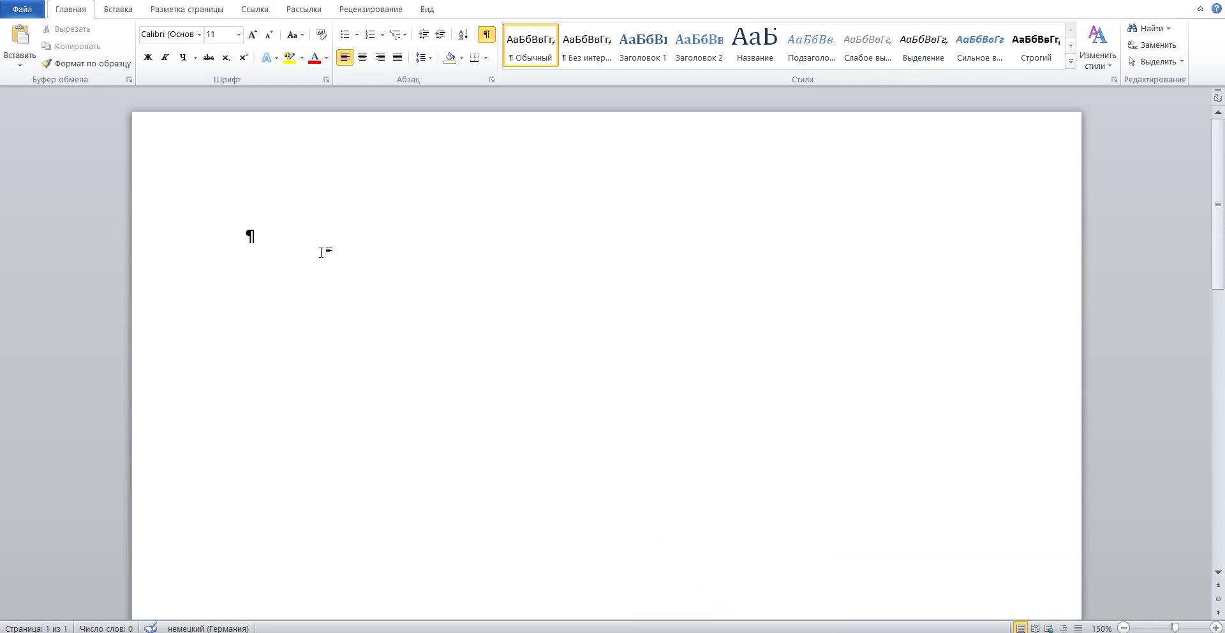
click(20, 38)
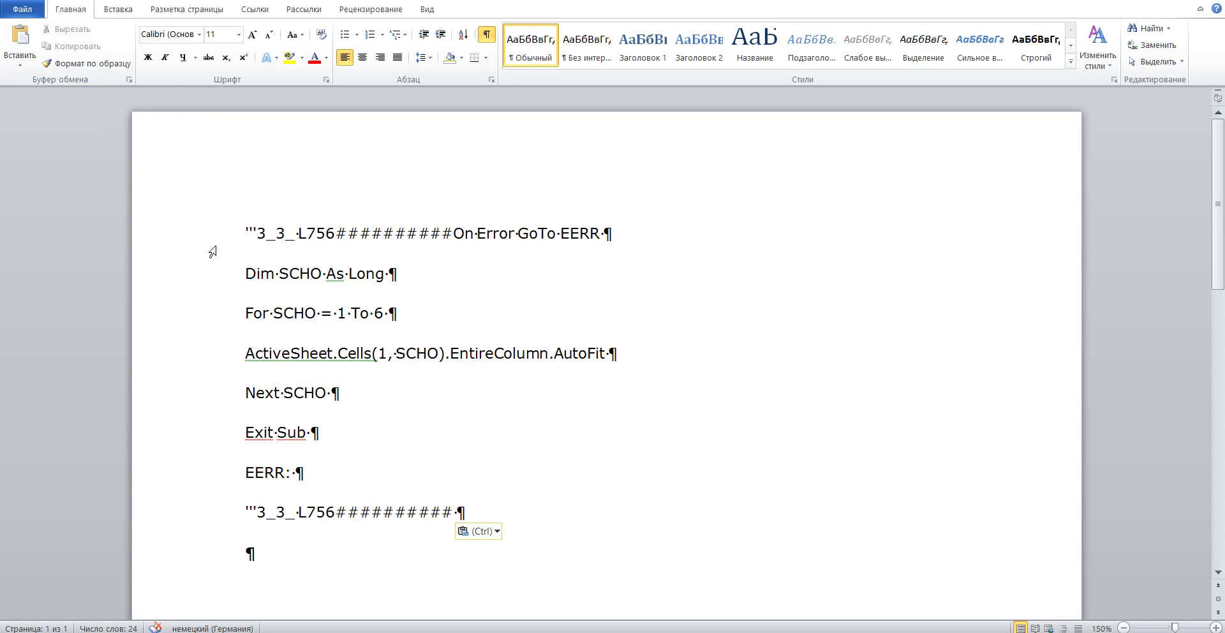
drag(215, 242, 216, 519)
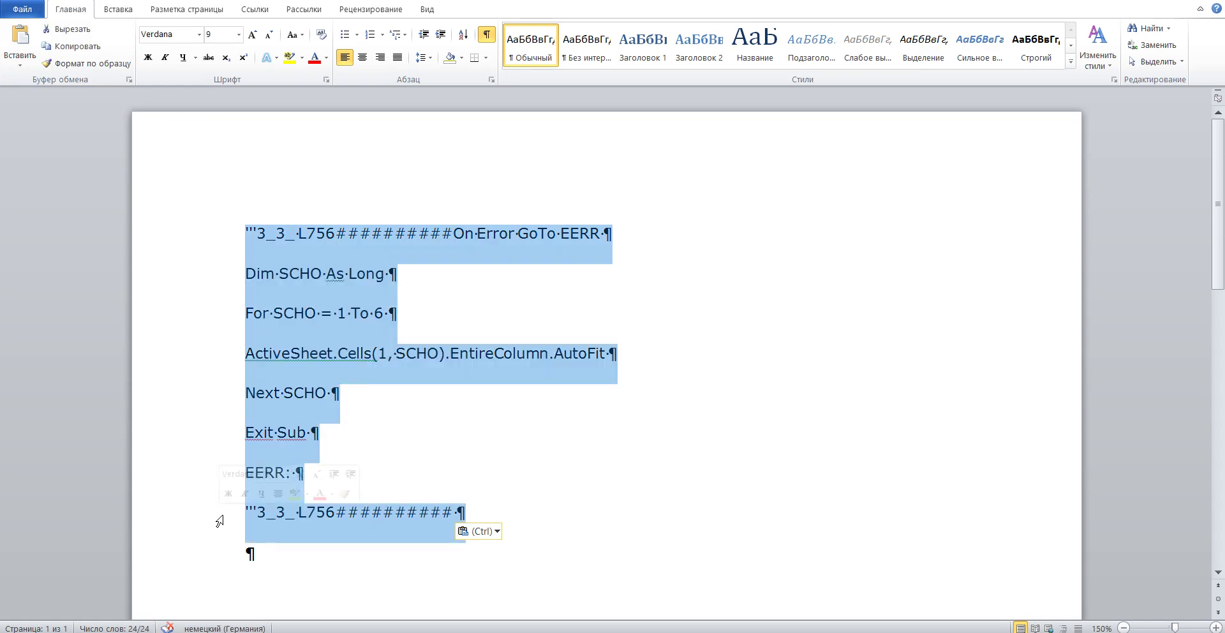
click(582, 52)
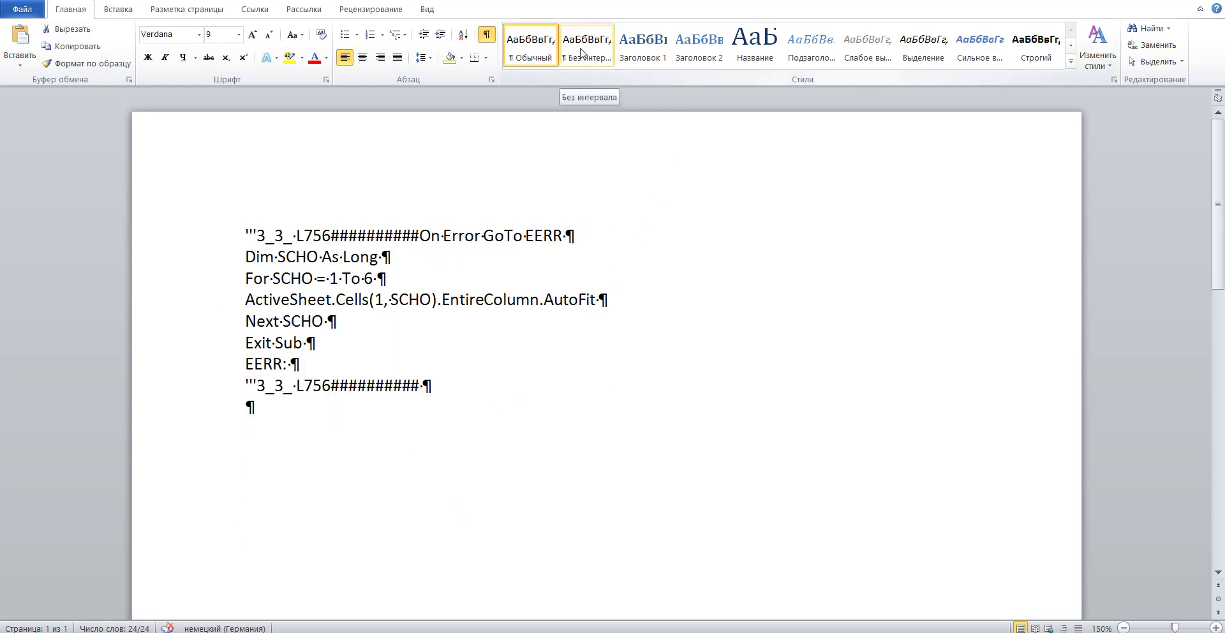
click(72, 55)
key(alt+shift)
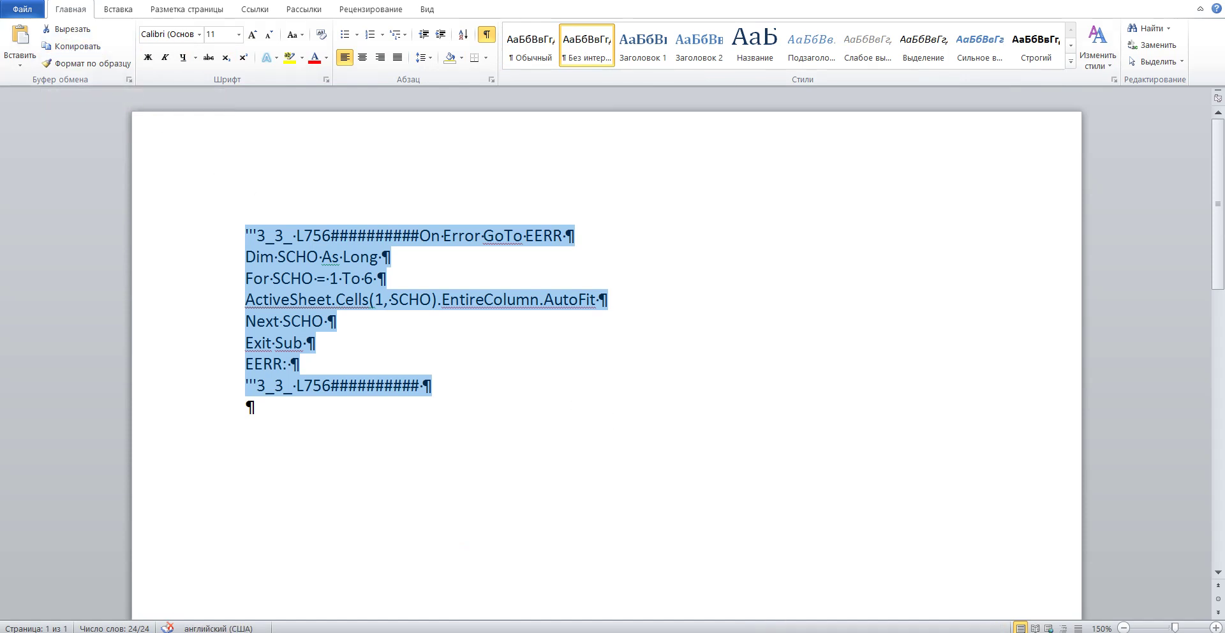
click(803, 562)
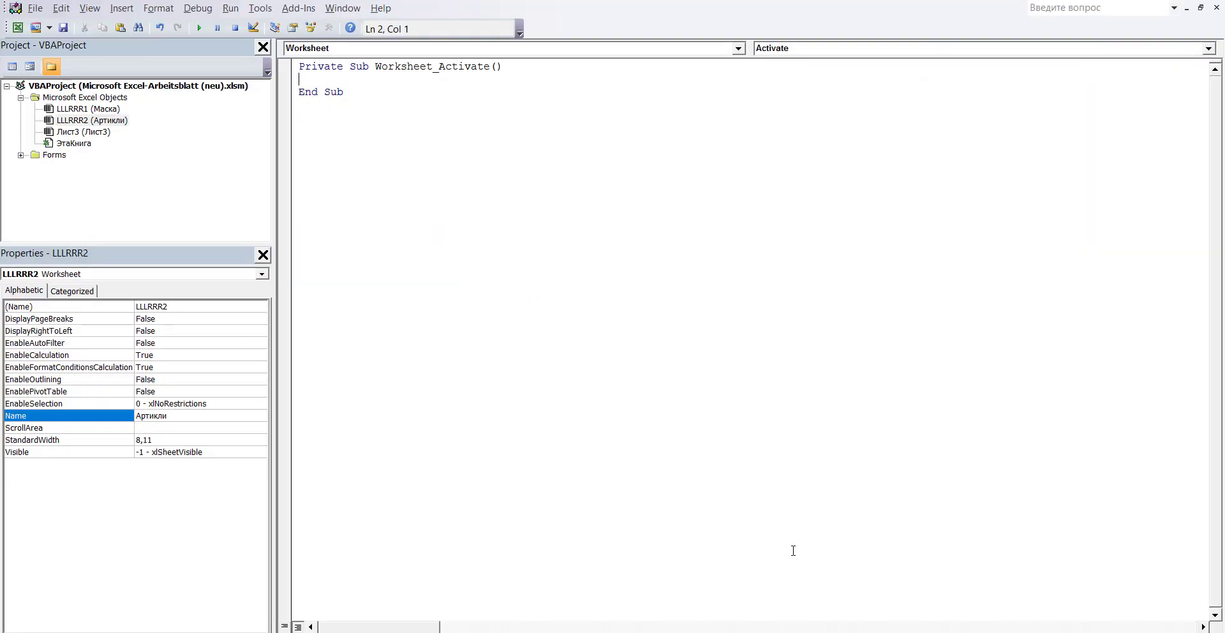
Step: Paste the AutoFit code into the Worksheet_Activate procedure, then return to Excel's Лист3
right_click(305, 76)
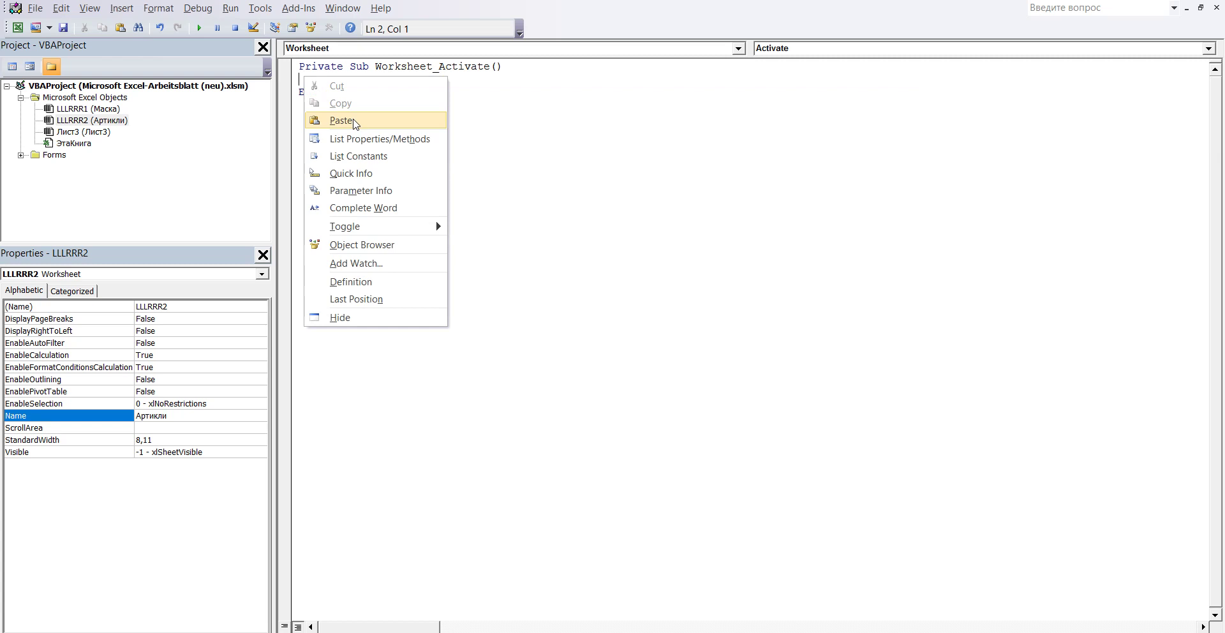
click(354, 123)
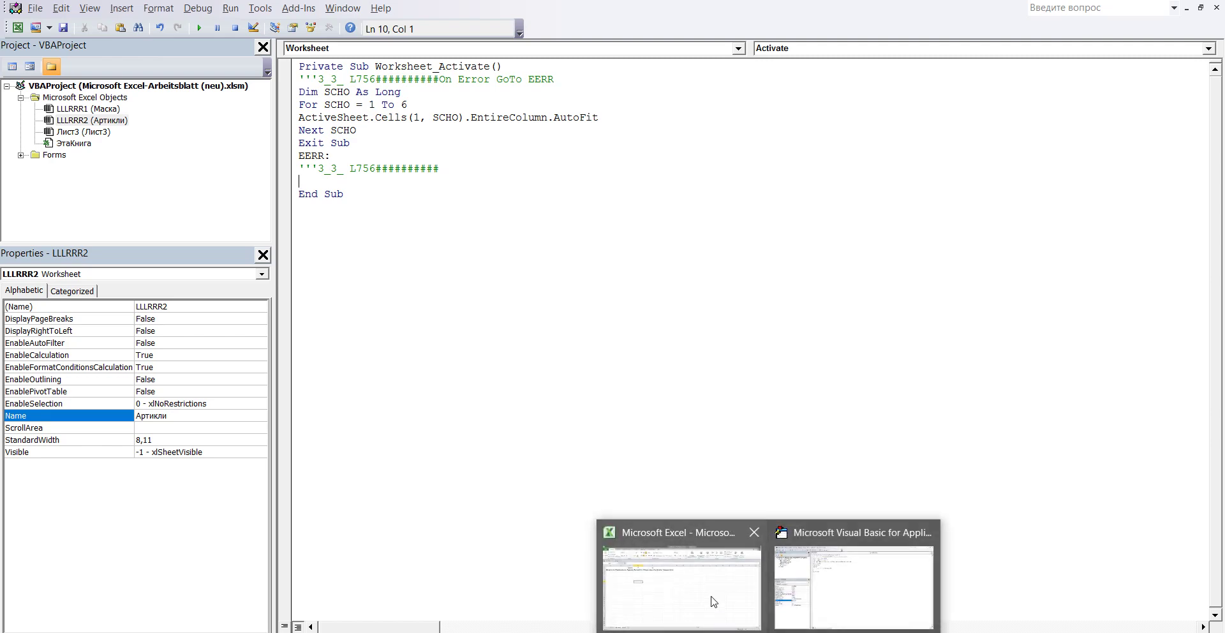
click(593, 570)
click(160, 614)
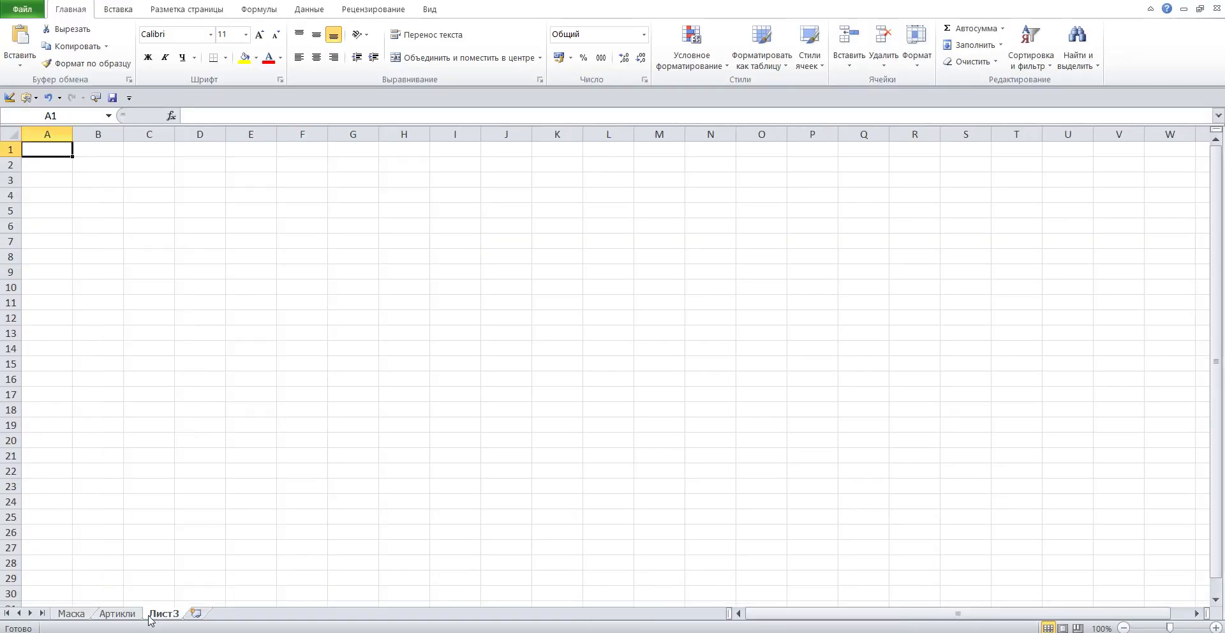
Step: Read through step 6 of the Маска instructions, then return to the Артикли sheet
click(118, 614)
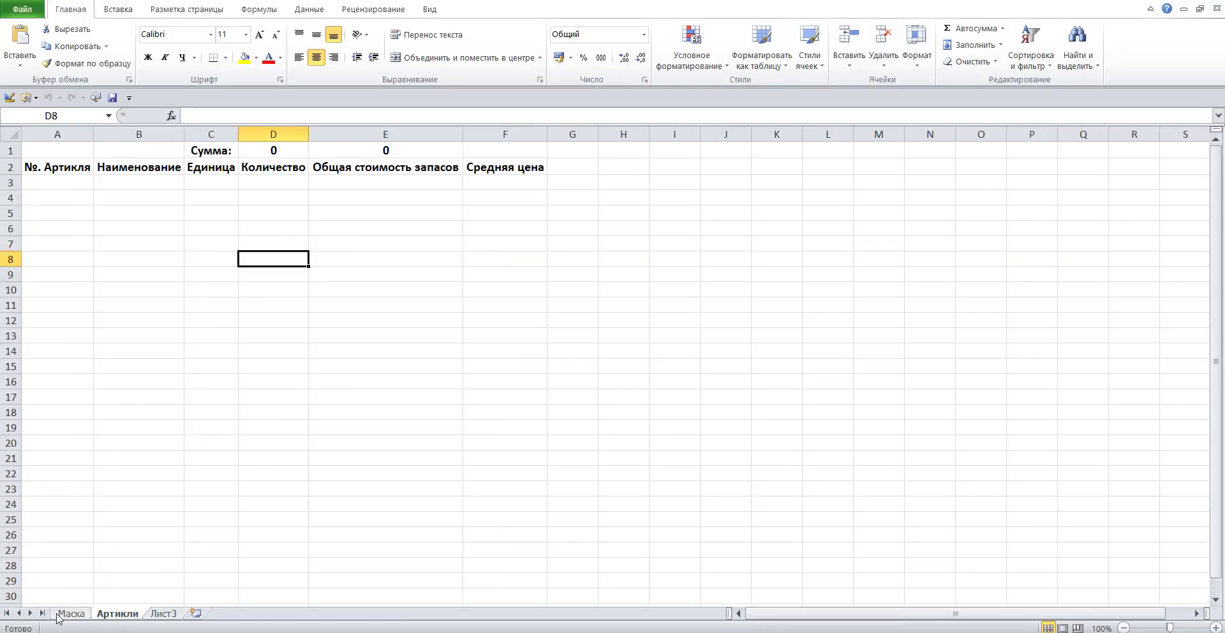
click(57, 614)
double_click(237, 435)
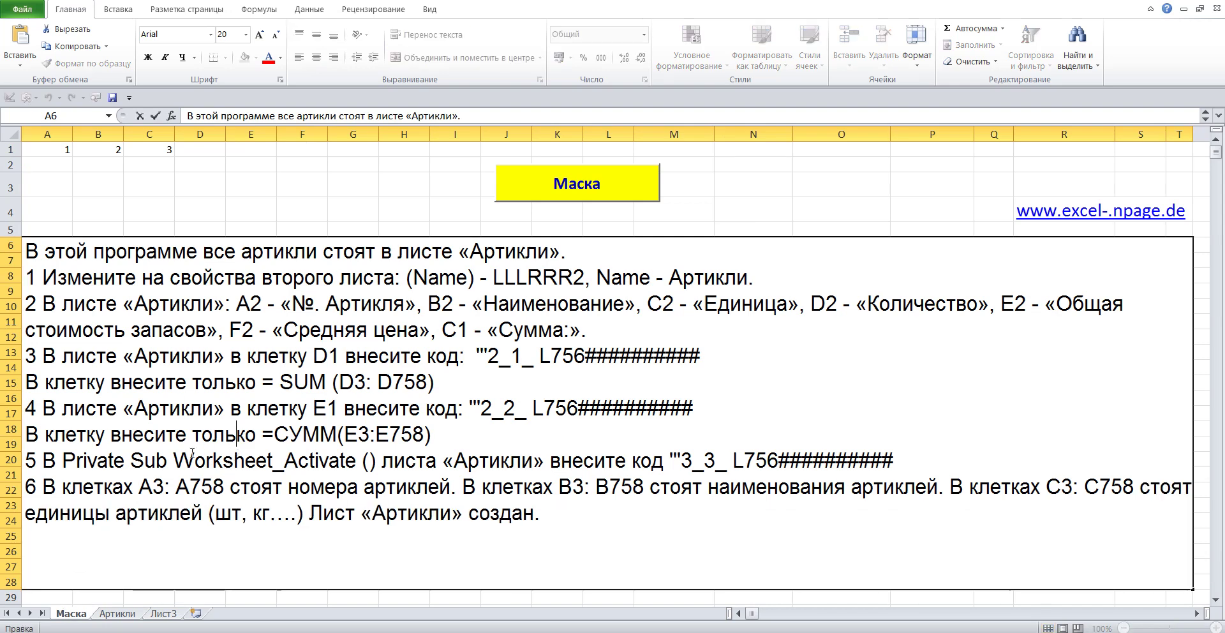
drag(28, 488, 974, 523)
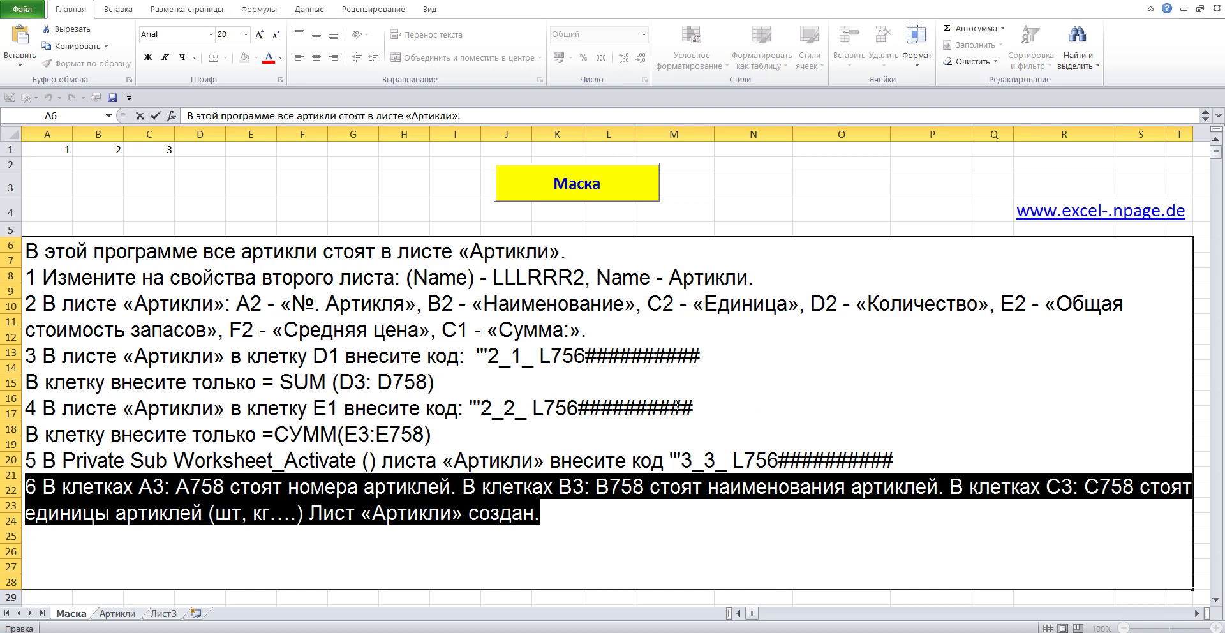
click(107, 615)
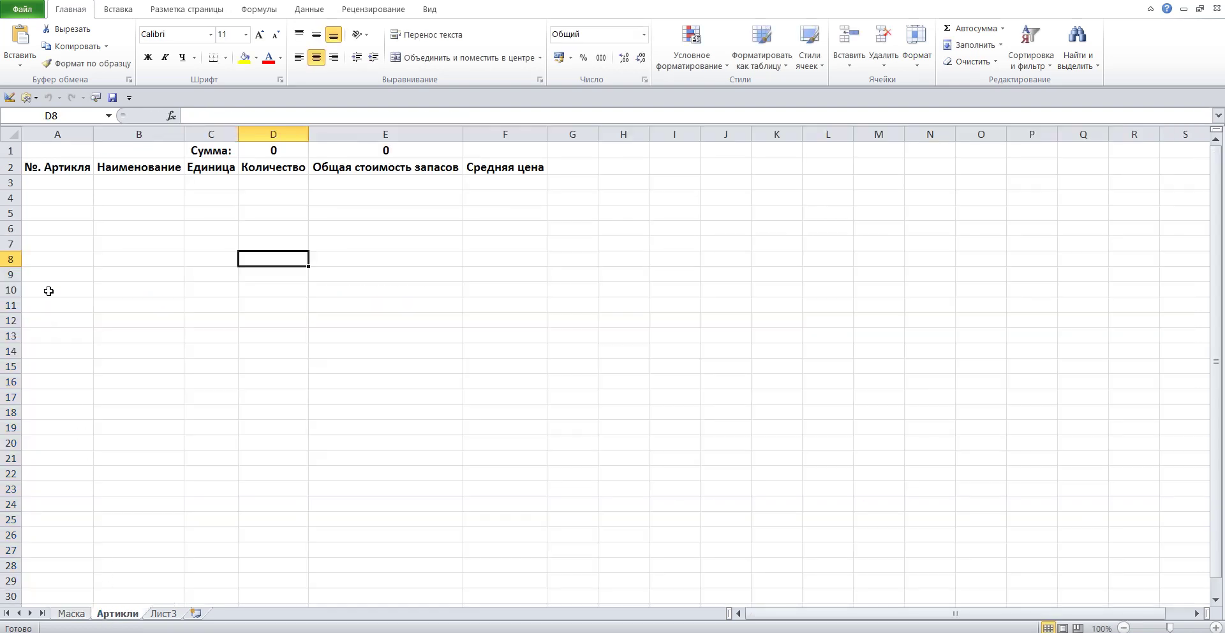
Step: Enter article A1 in cell A3 of the Артикли sheet
click(39, 185)
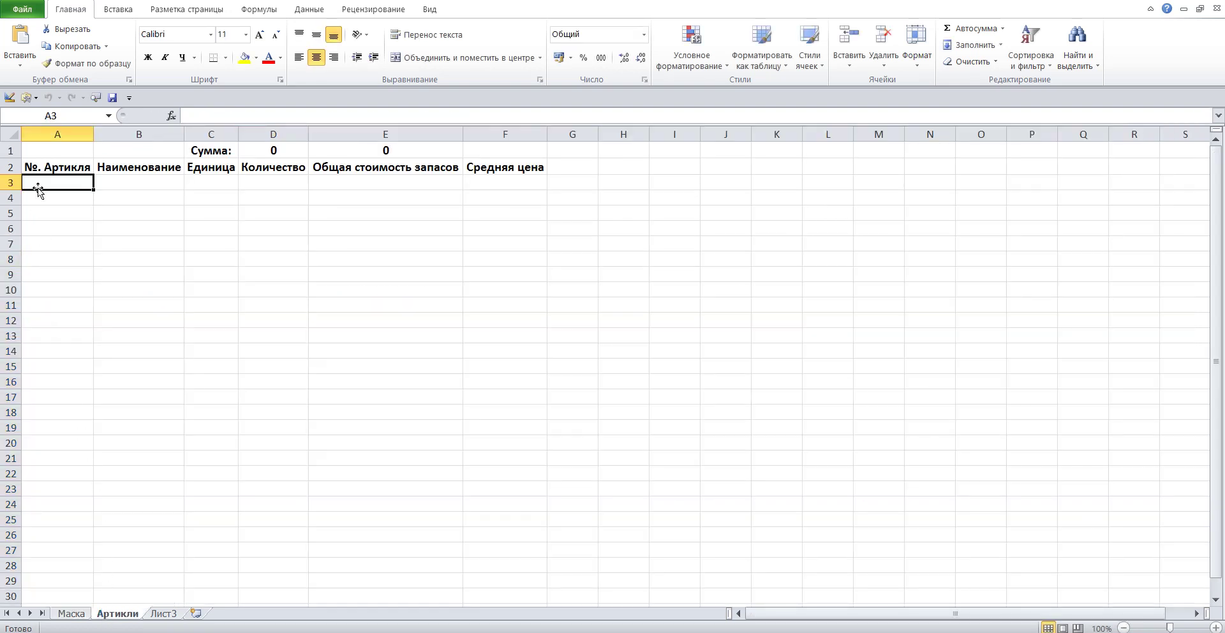
text(A1)
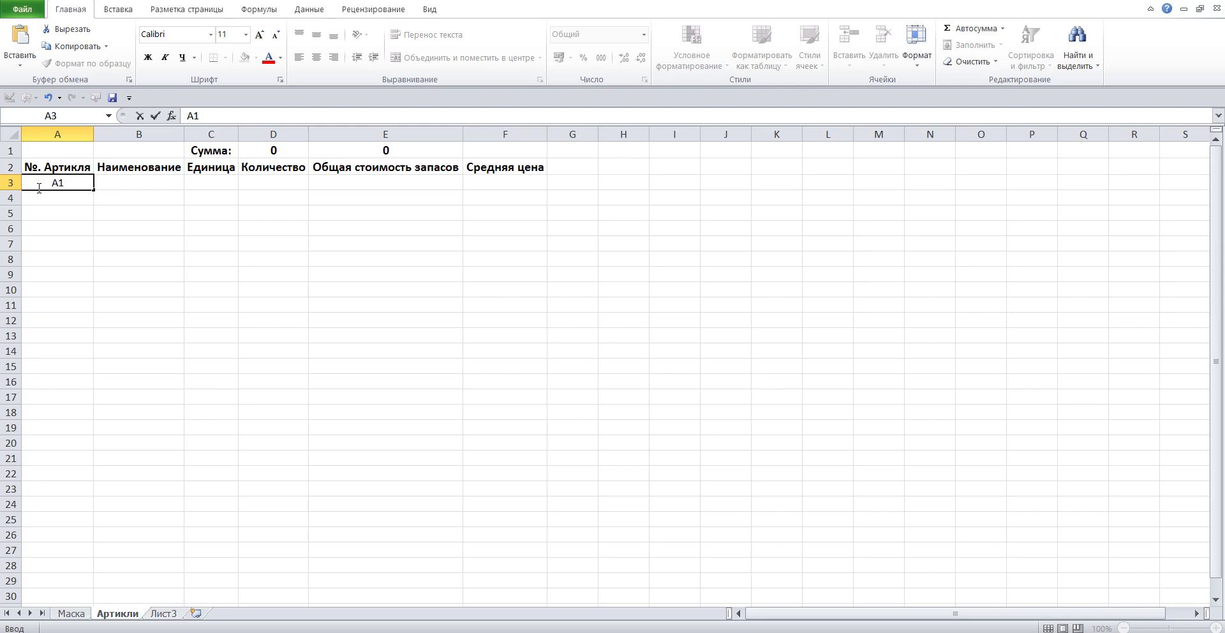
click(125, 179)
Step: Copy the Наименование heading into B3 and extend it to Наименование1
click(122, 166)
drag(274, 116, 184, 111)
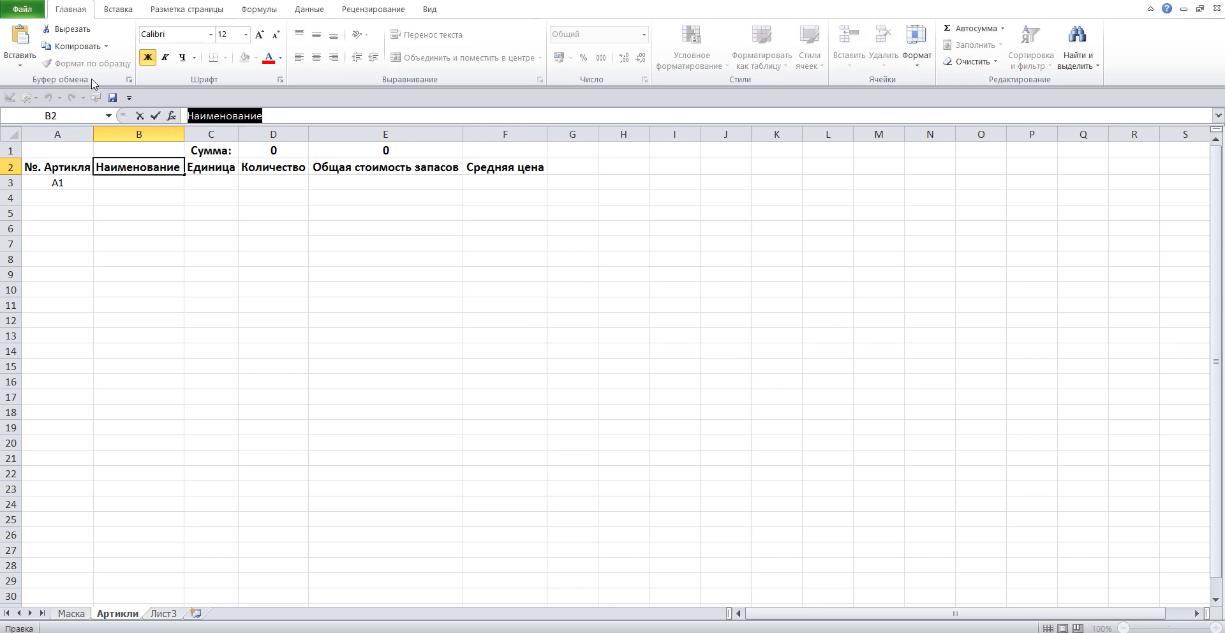
click(67, 46)
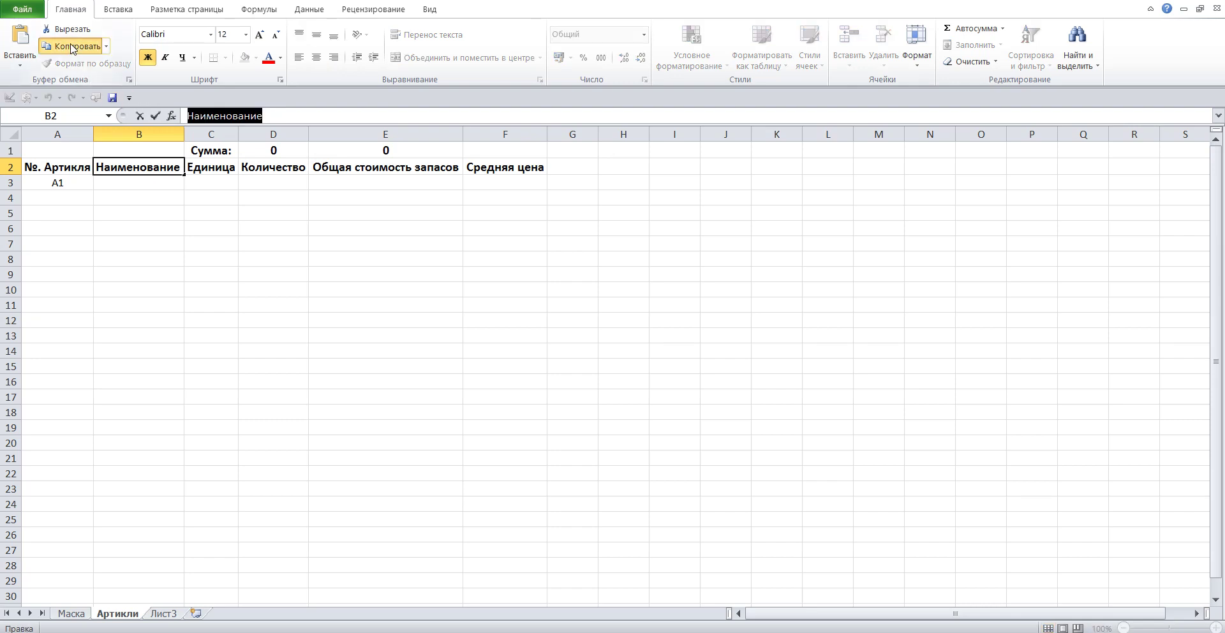
click(112, 182)
click(19, 35)
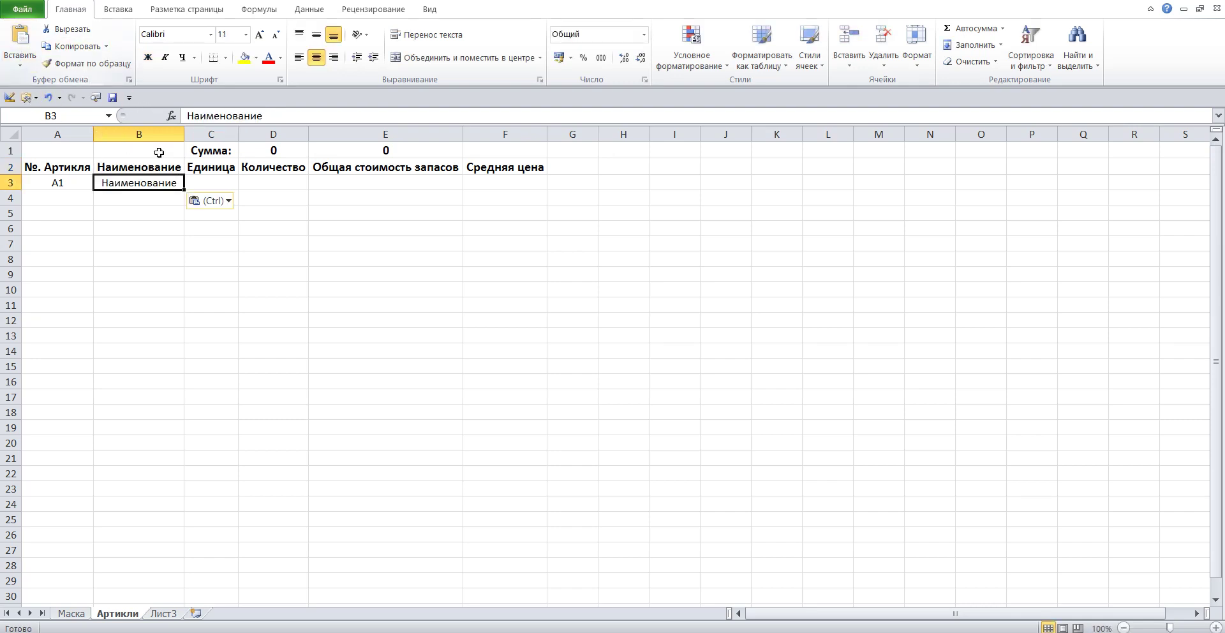
click(274, 115)
text(1)
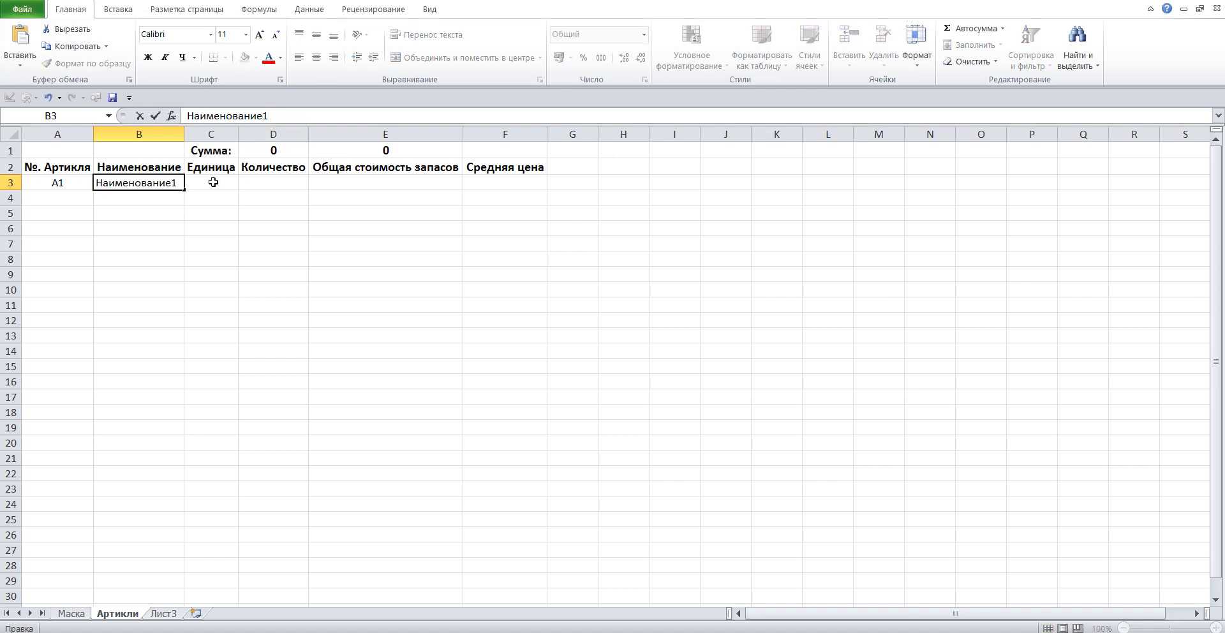
click(211, 182)
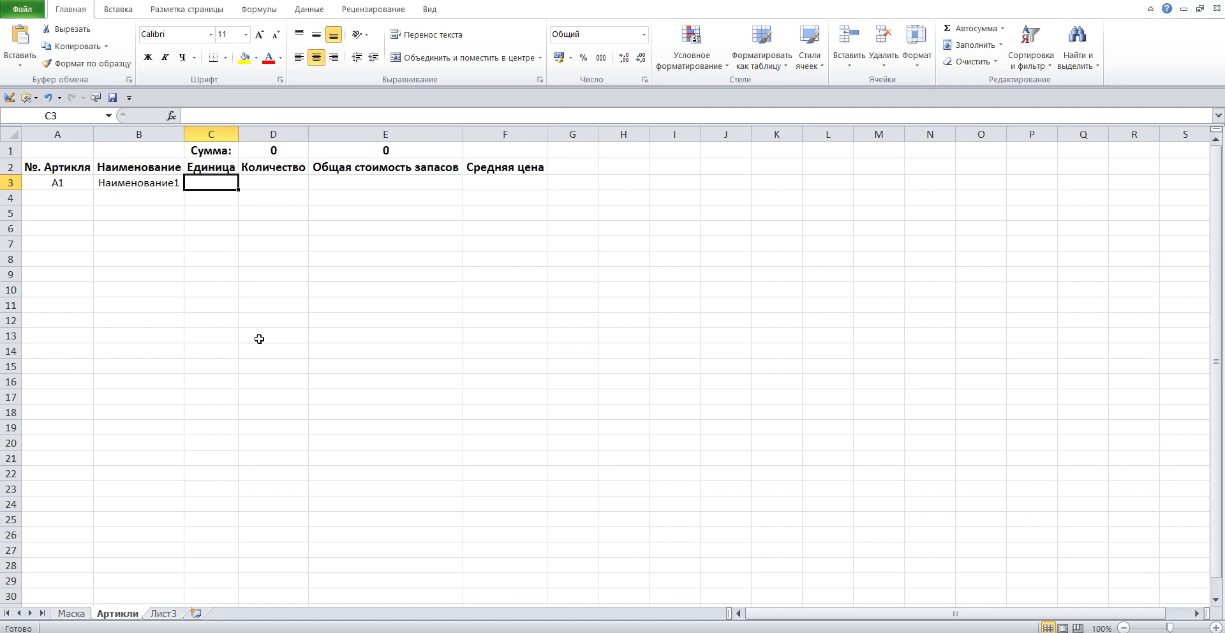
click(74, 613)
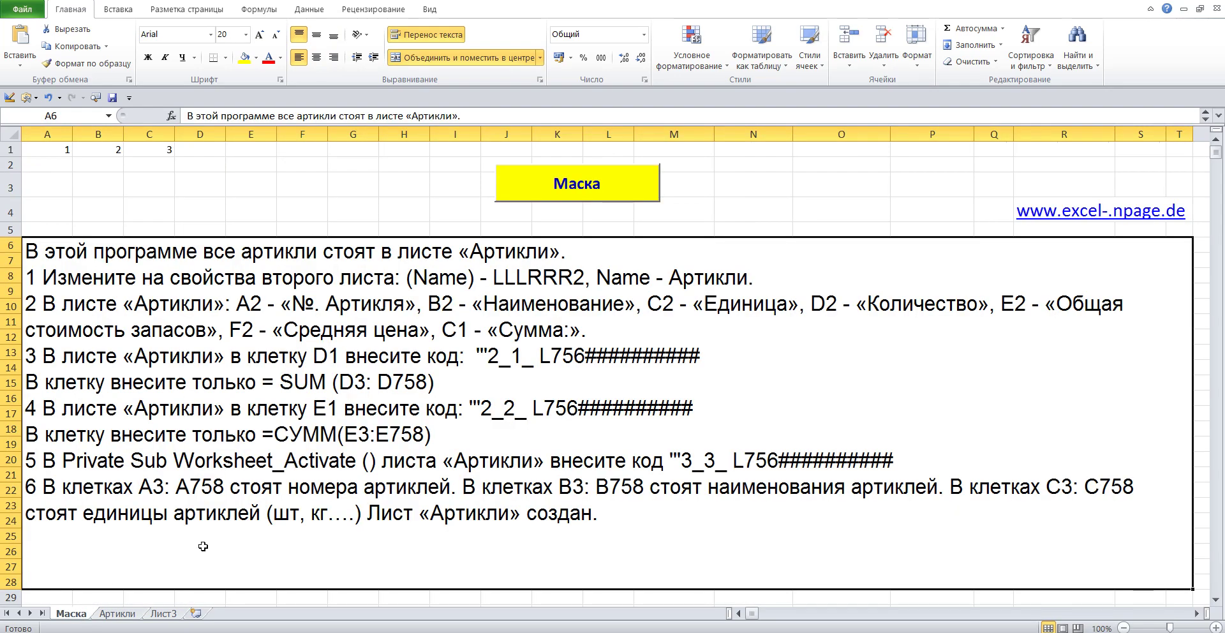
Step: Copy the unit шт from the Маска instructions into cell C3 on Артикли
click(261, 514)
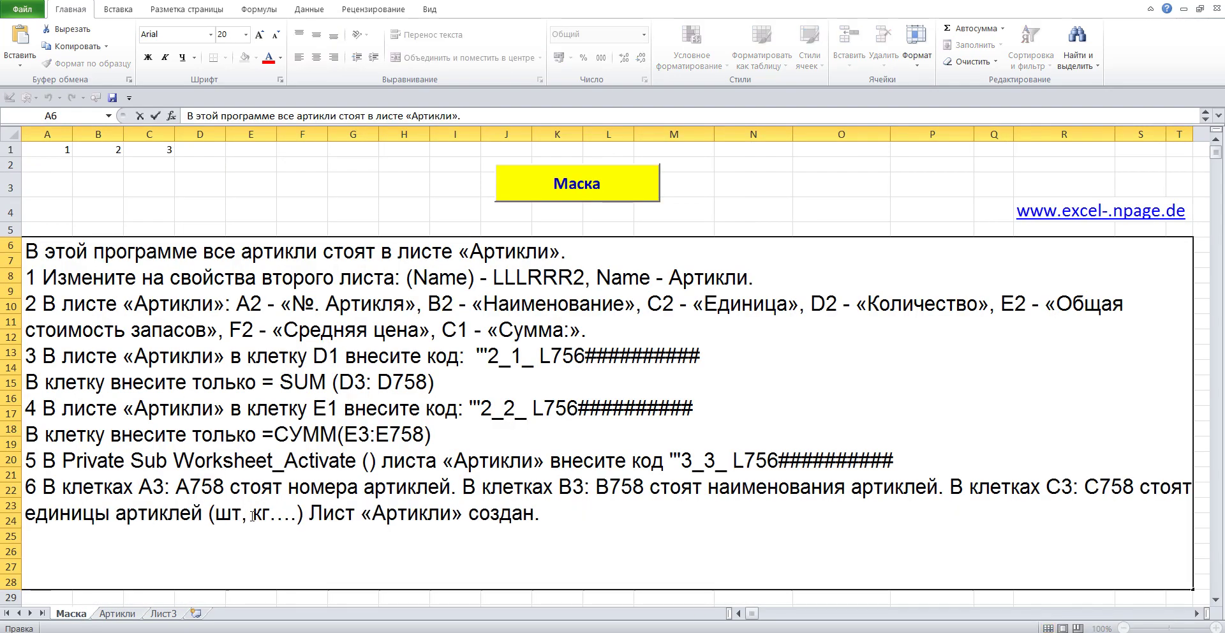
drag(243, 514, 216, 514)
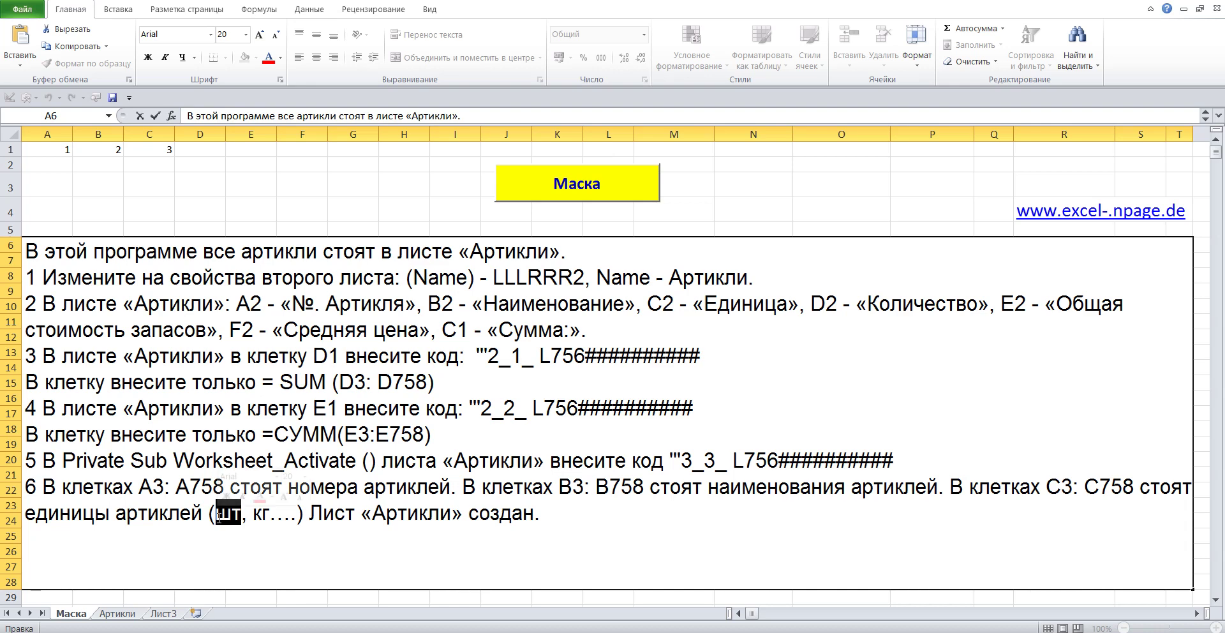
right_click(221, 518)
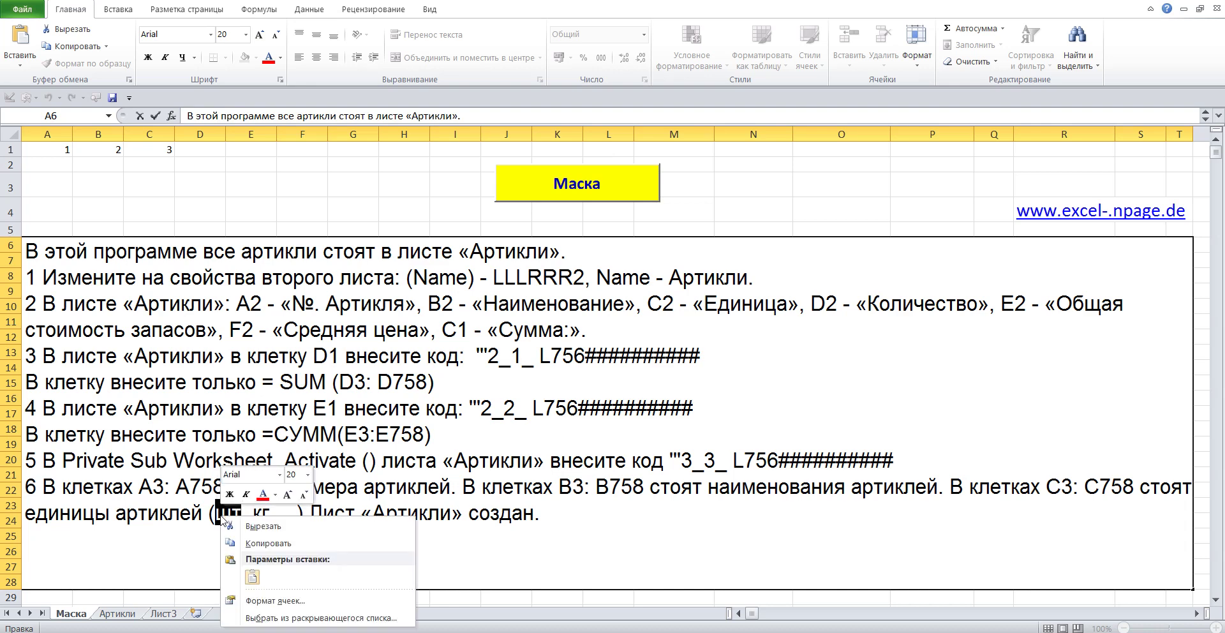
click(255, 543)
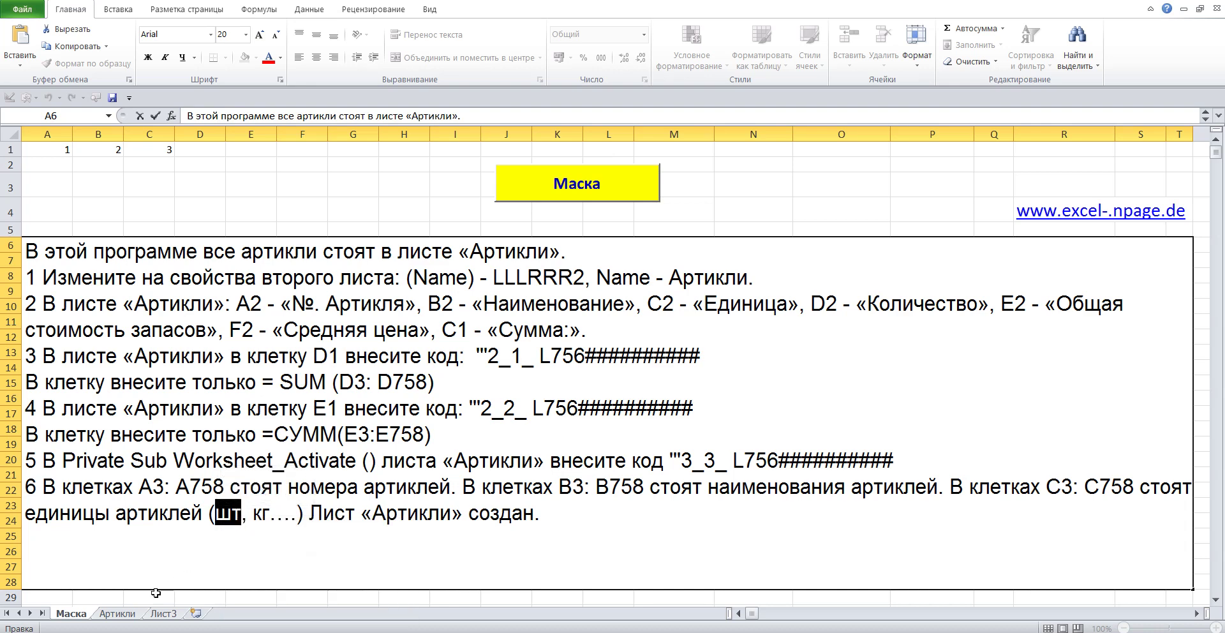
click(117, 614)
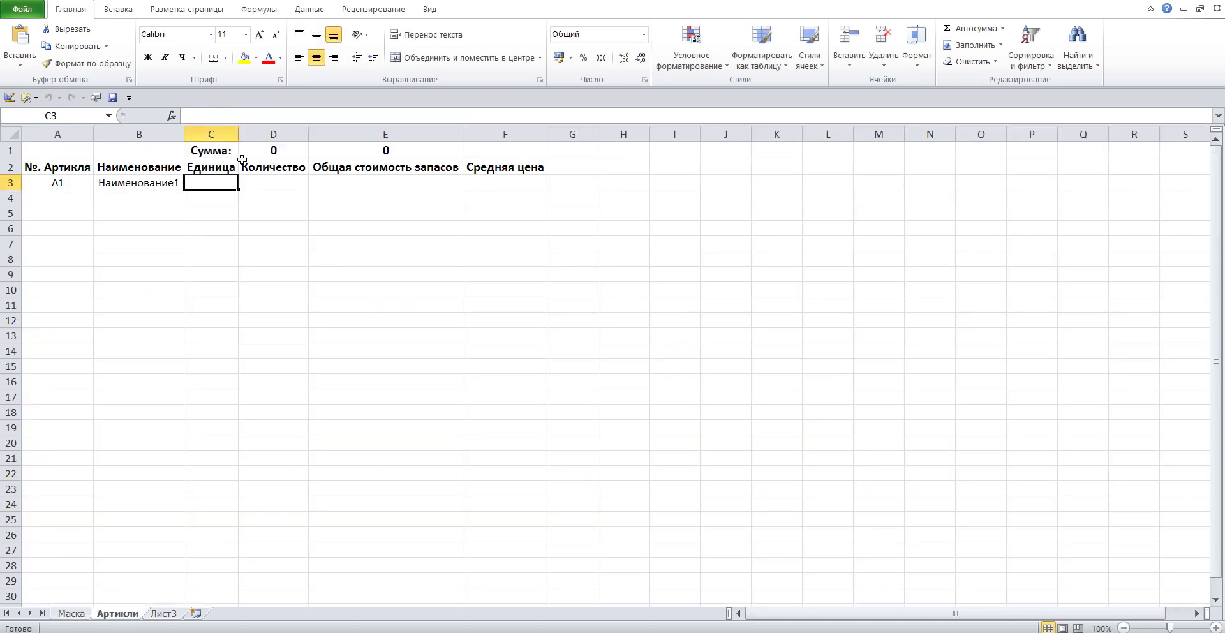
click(220, 119)
key(ctrl+v)
click(213, 230)
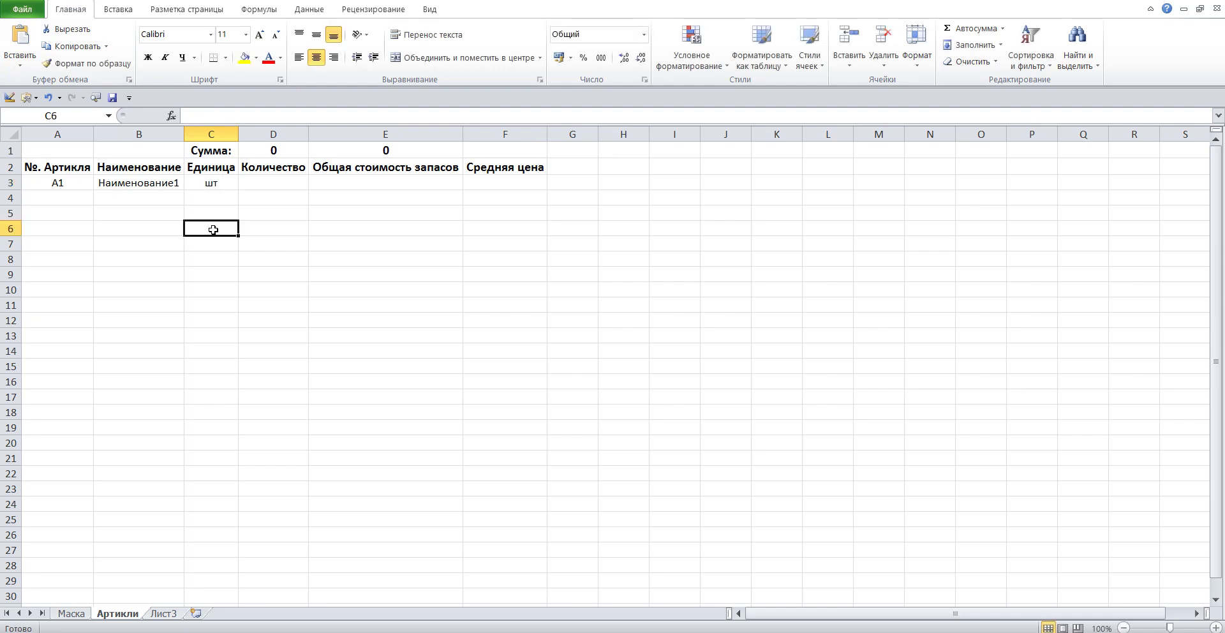
Step: Fill A3:C3 down one row so row 4 reads A2, Наименование2, шт
drag(61, 182, 201, 186)
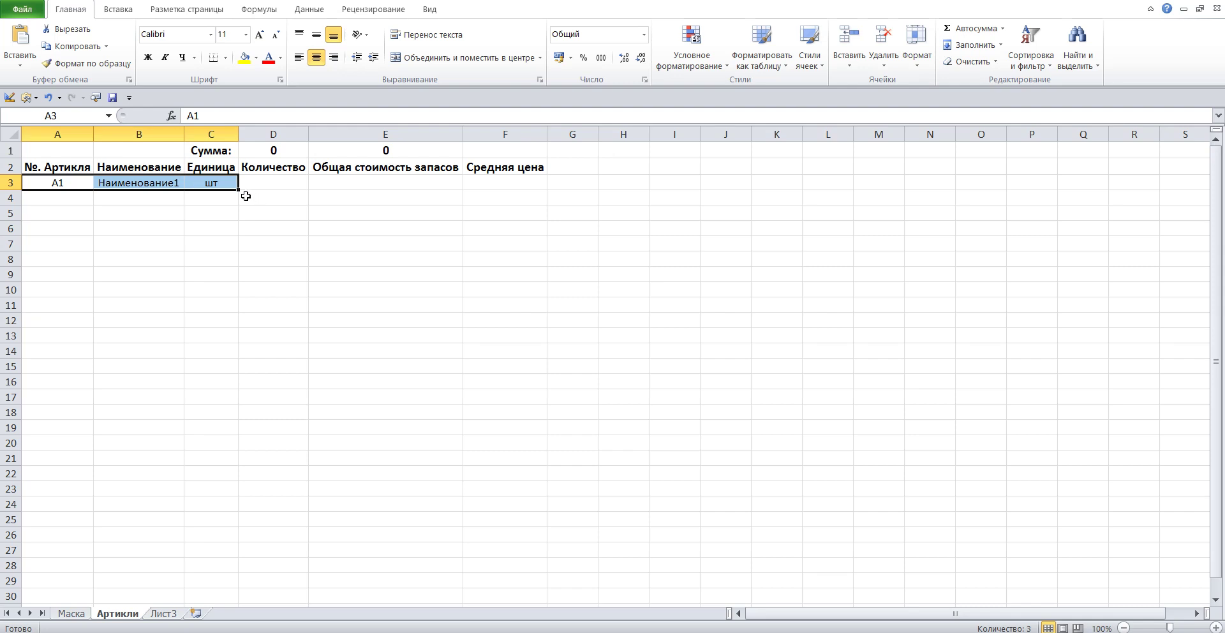
drag(237, 189, 237, 205)
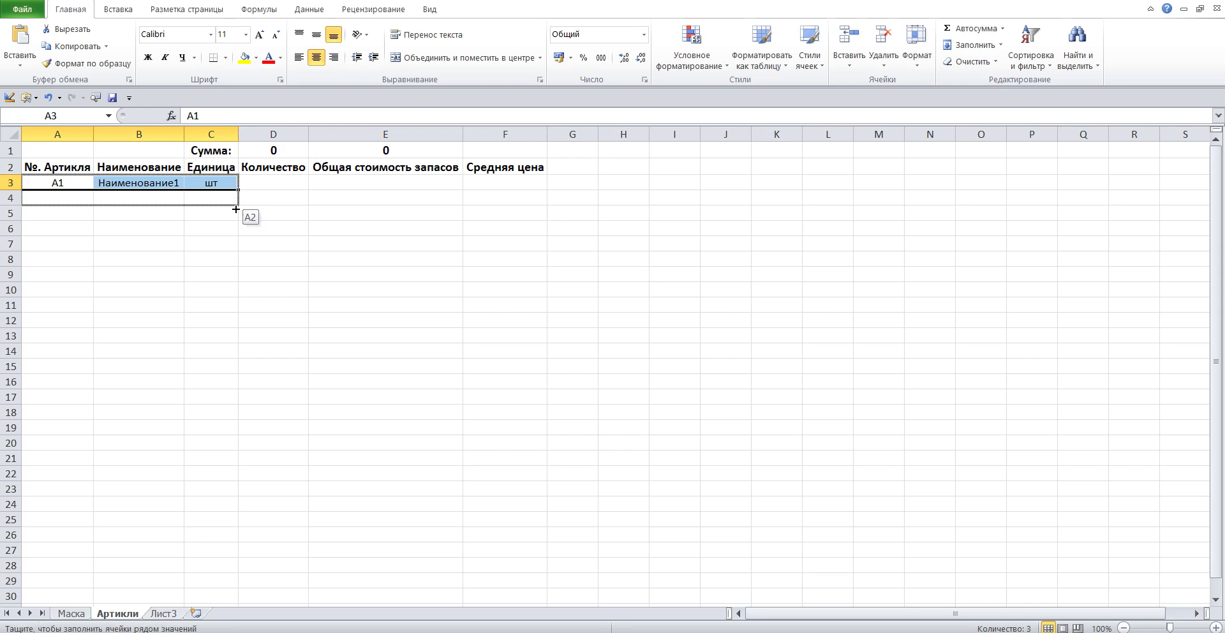
click(211, 197)
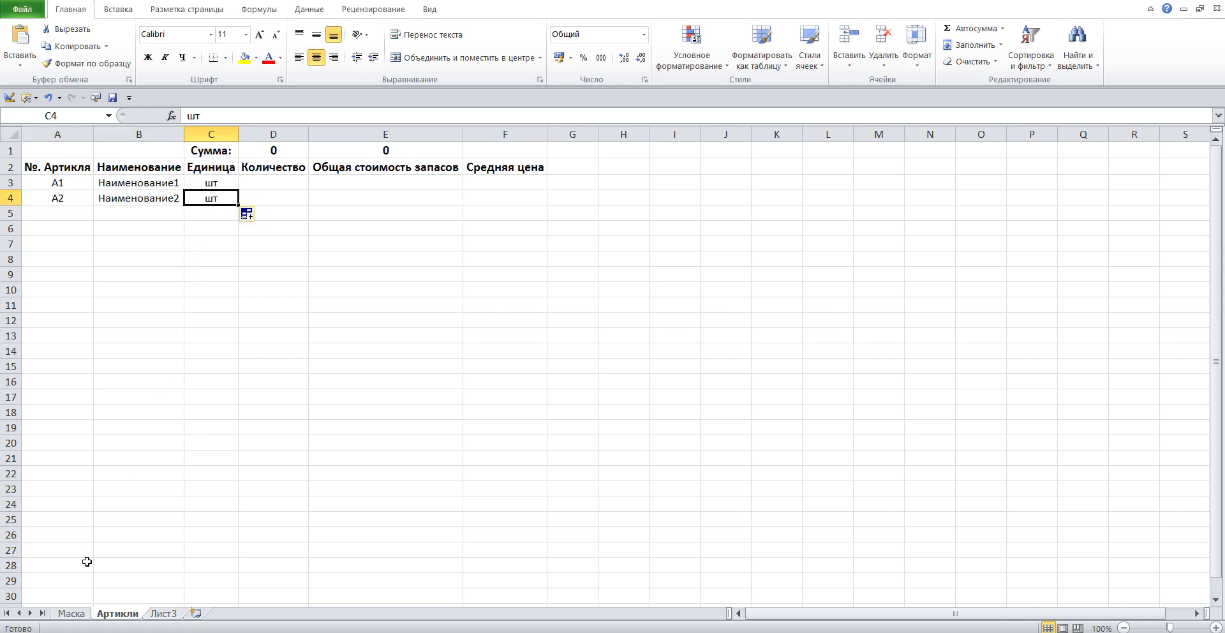
click(71, 613)
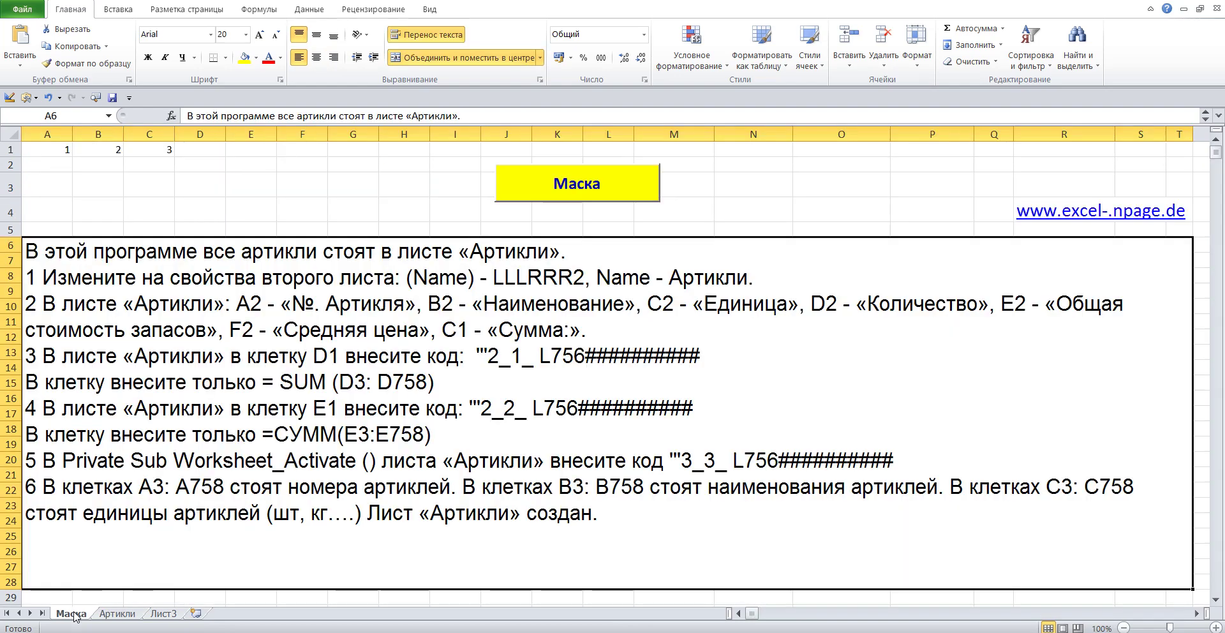
Step: Copy кг from the Маска instructions and paste it into C4 in place of шт
double_click(319, 516)
drag(253, 512, 268, 511)
right_click(263, 516)
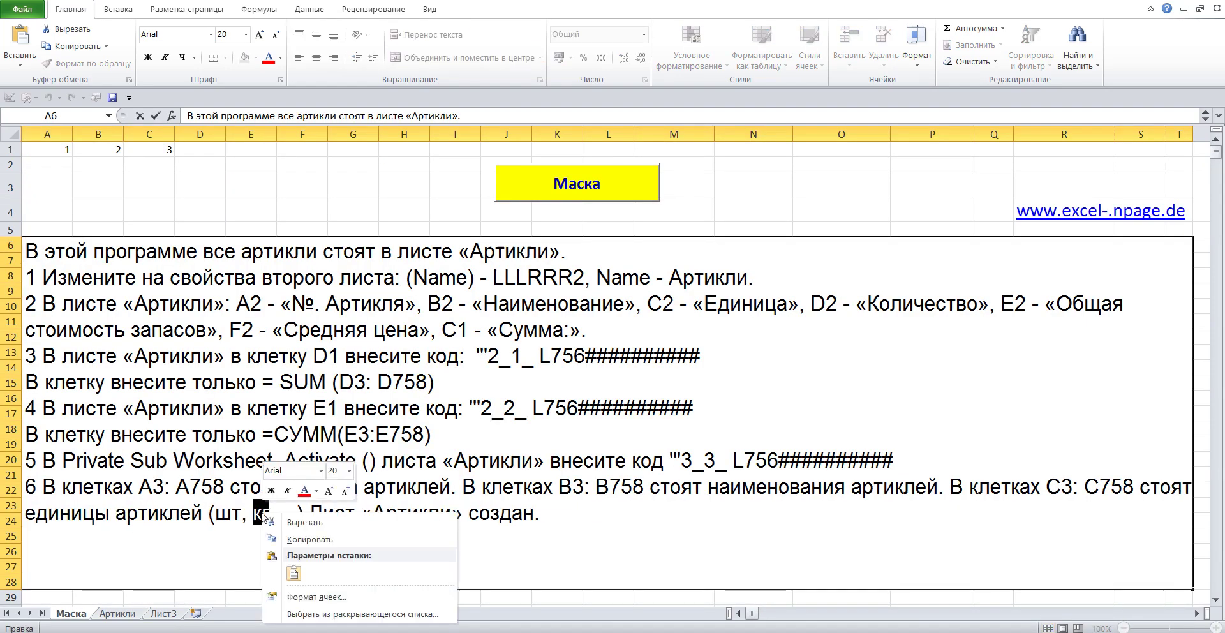
click(274, 539)
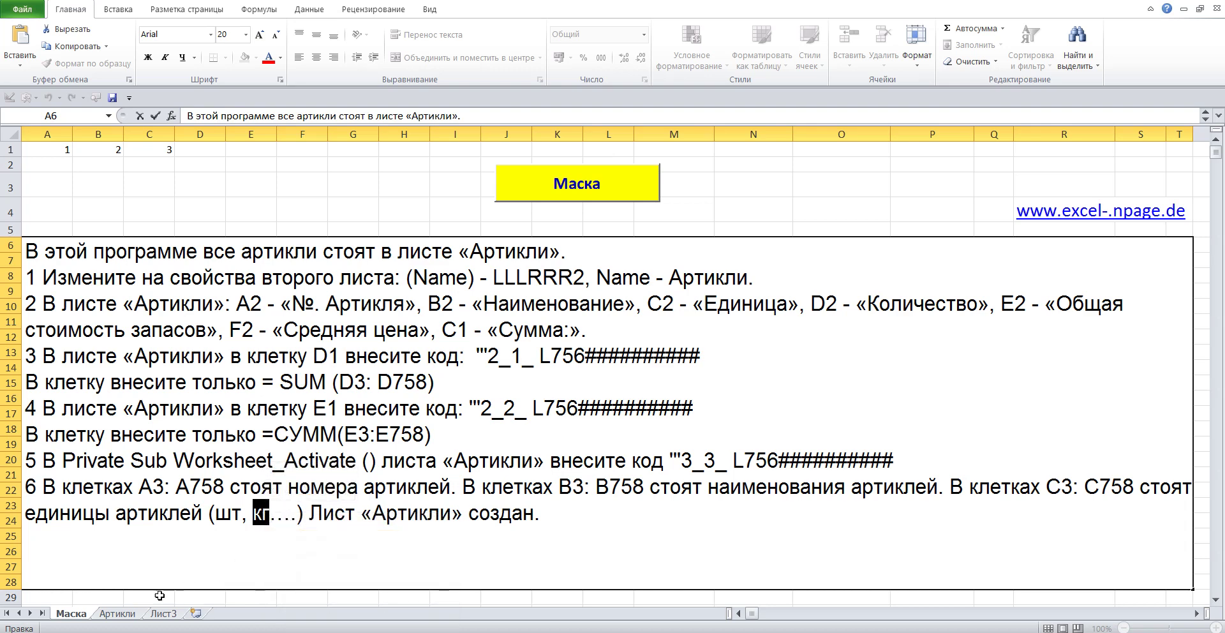
click(121, 613)
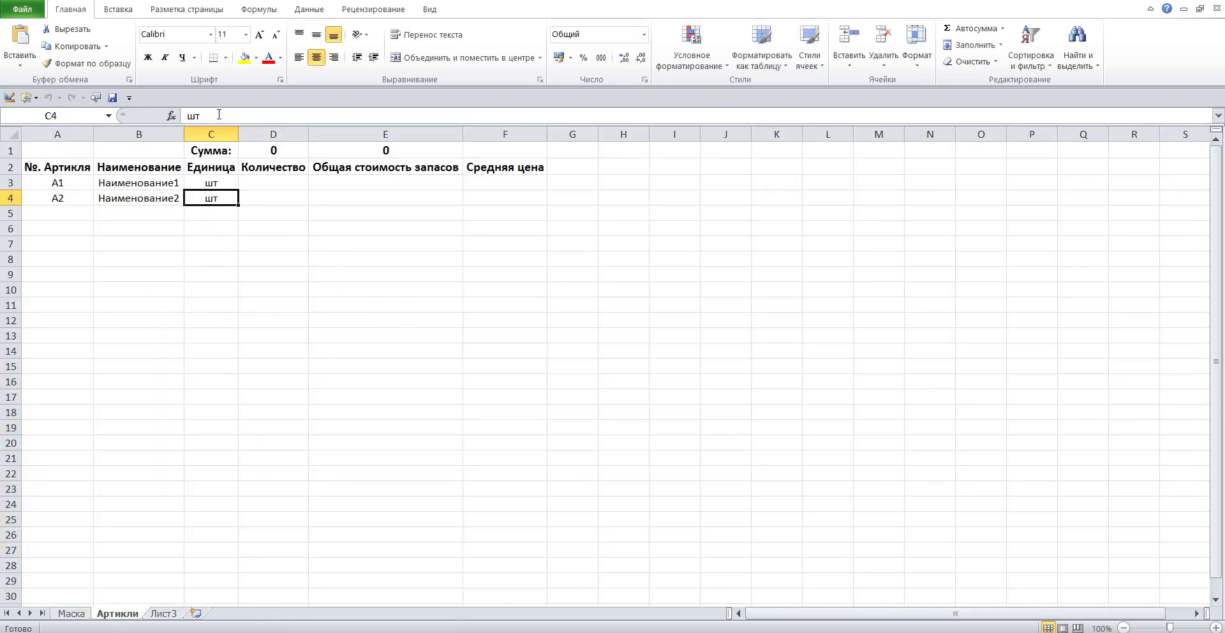
double_click(204, 200)
click(17, 38)
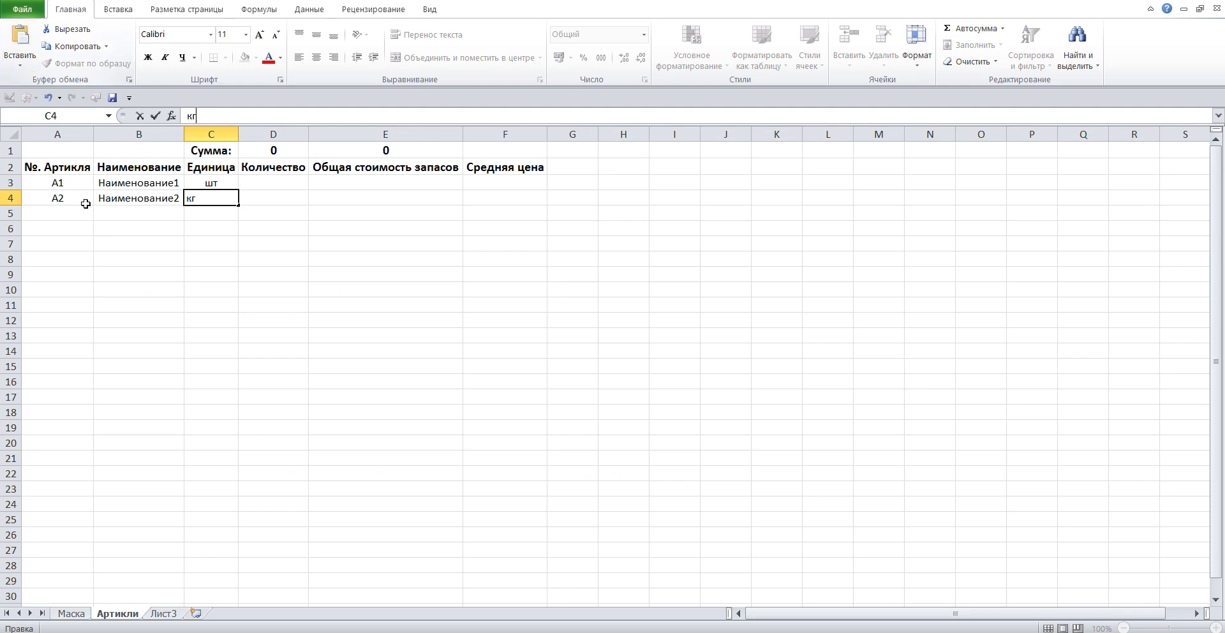
click(125, 285)
Step: Fill the two-row A3:C4 article pattern down to about row 400
mouse_move(51, 184)
mouse_down()
mouse_move(220, 193)
mouse_move(236, 625)
mouse_up()
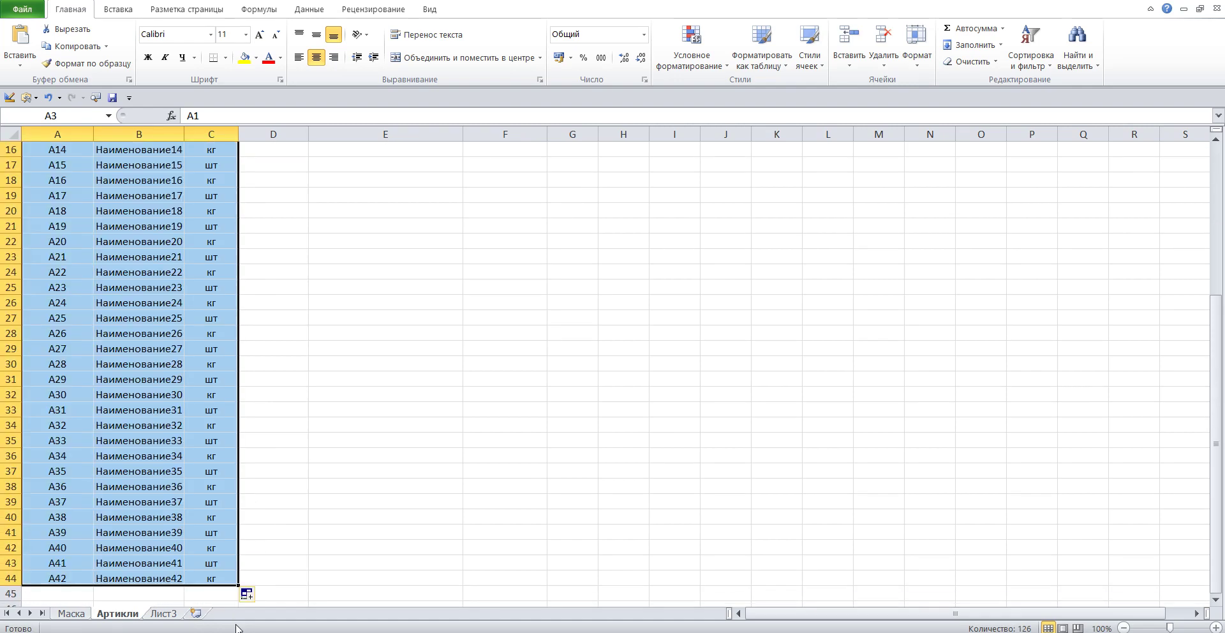
scroll(245, 504, down, 4)
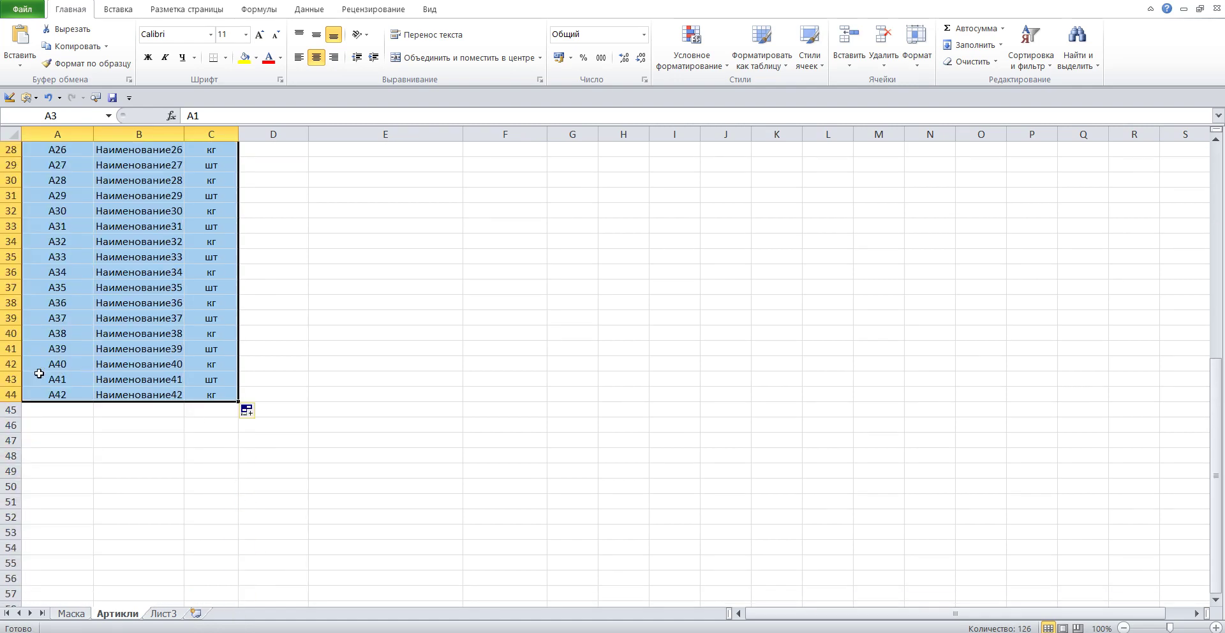
mouse_move(37, 378)
mouse_down()
mouse_move(209, 387)
mouse_move(238, 584)
mouse_move(226, 600)
mouse_up()
scroll(234, 481, down, 3)
mouse_move(61, 427)
mouse_down()
mouse_move(208, 441)
mouse_move(238, 597)
mouse_up()
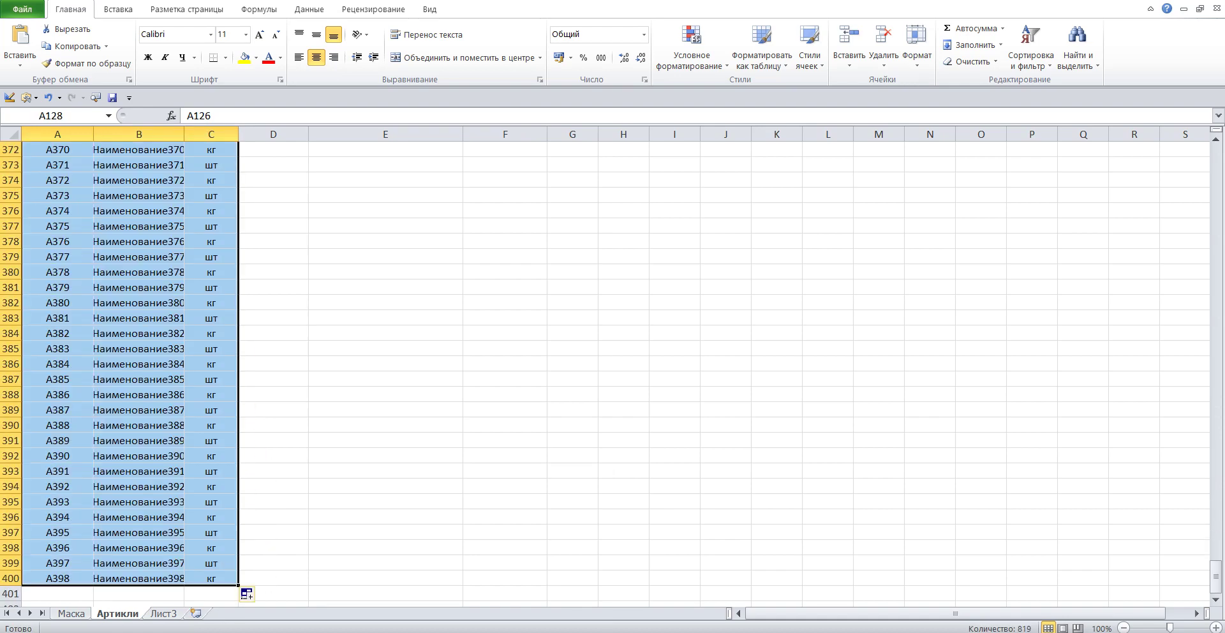
scroll(218, 569, down, 3)
Step: Continue filling from rows 399–400 down to row 810 (A808)
drag(51, 429, 204, 442)
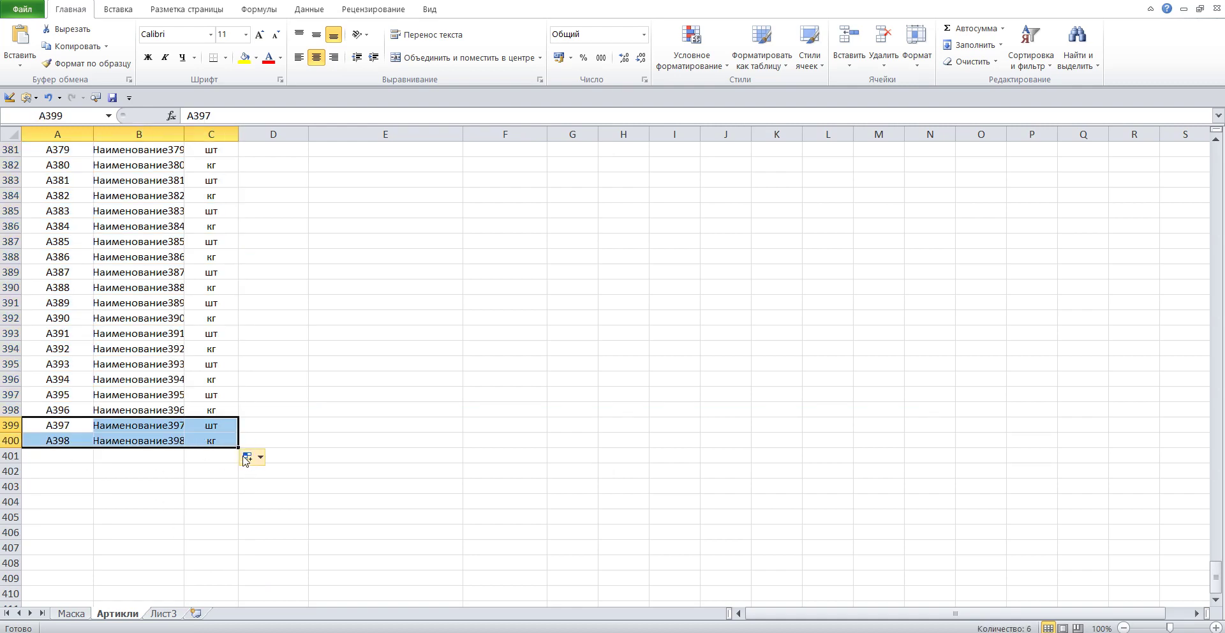
drag(238, 448, 238, 593)
scroll(174, 567, down, 3)
mouse_move(57, 425)
mouse_down()
mouse_move(201, 441)
mouse_move(238, 585)
mouse_up()
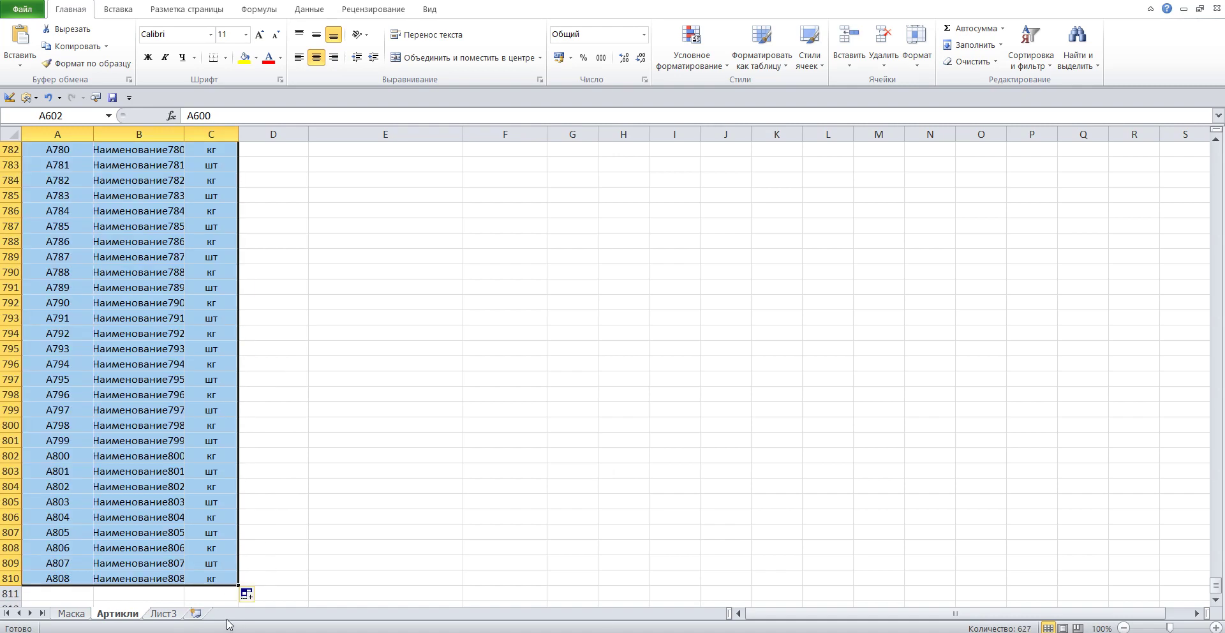
scroll(218, 591, up, 4)
scroll(219, 591, up, 3)
scroll(219, 591, up, 1)
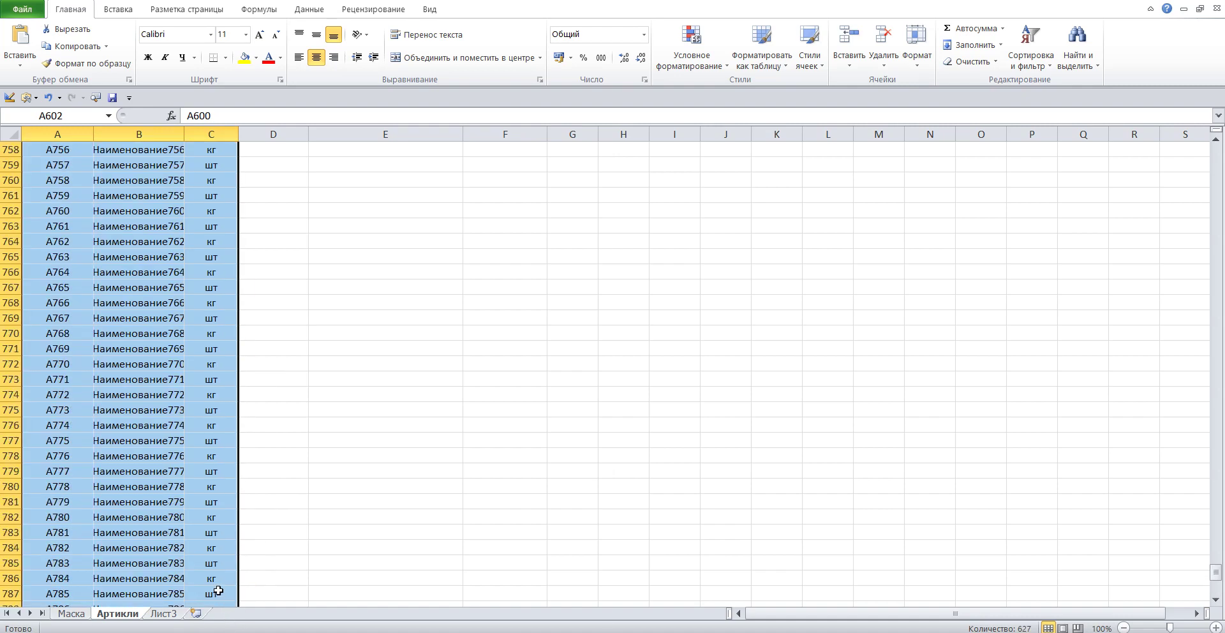
scroll(218, 591, up, 2)
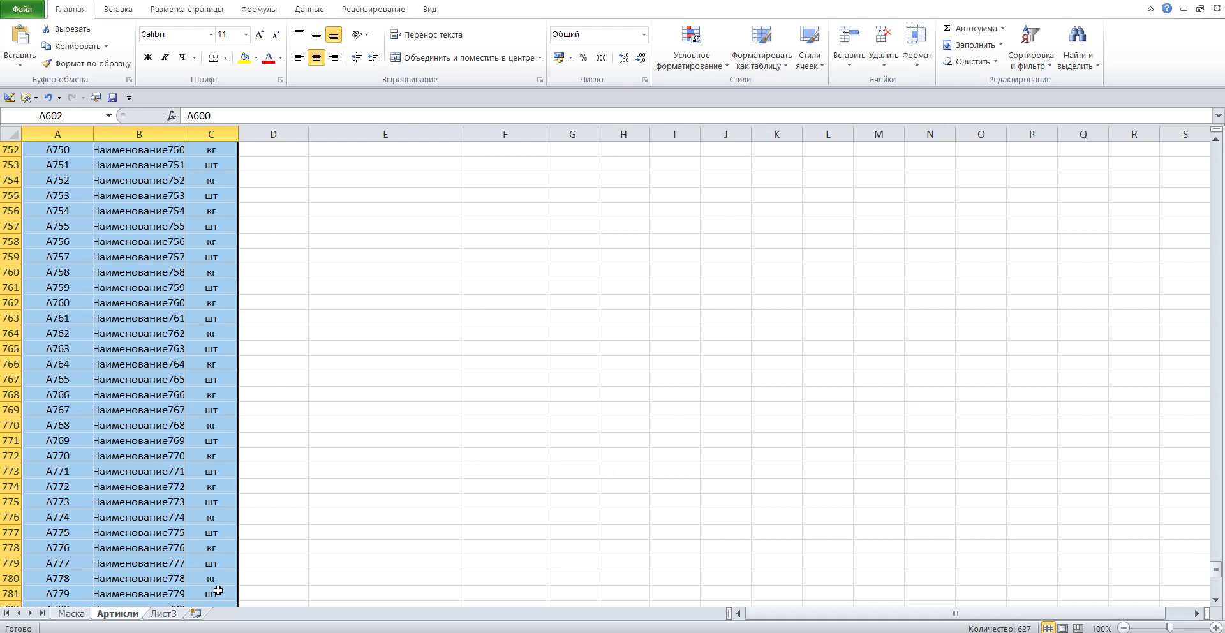
click(80, 272)
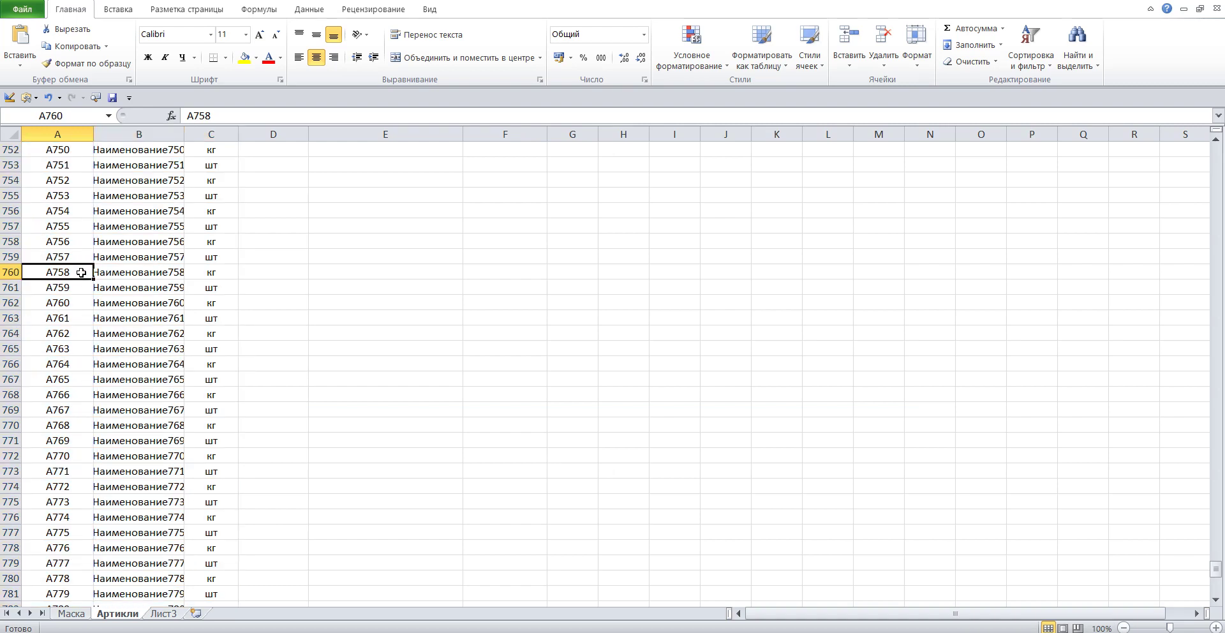
Step: Delete the surplus rows below 758 and confirm the list ends at A756
mouse_move(46, 255)
mouse_down()
mouse_move(218, 548)
mouse_move(207, 626)
mouse_up()
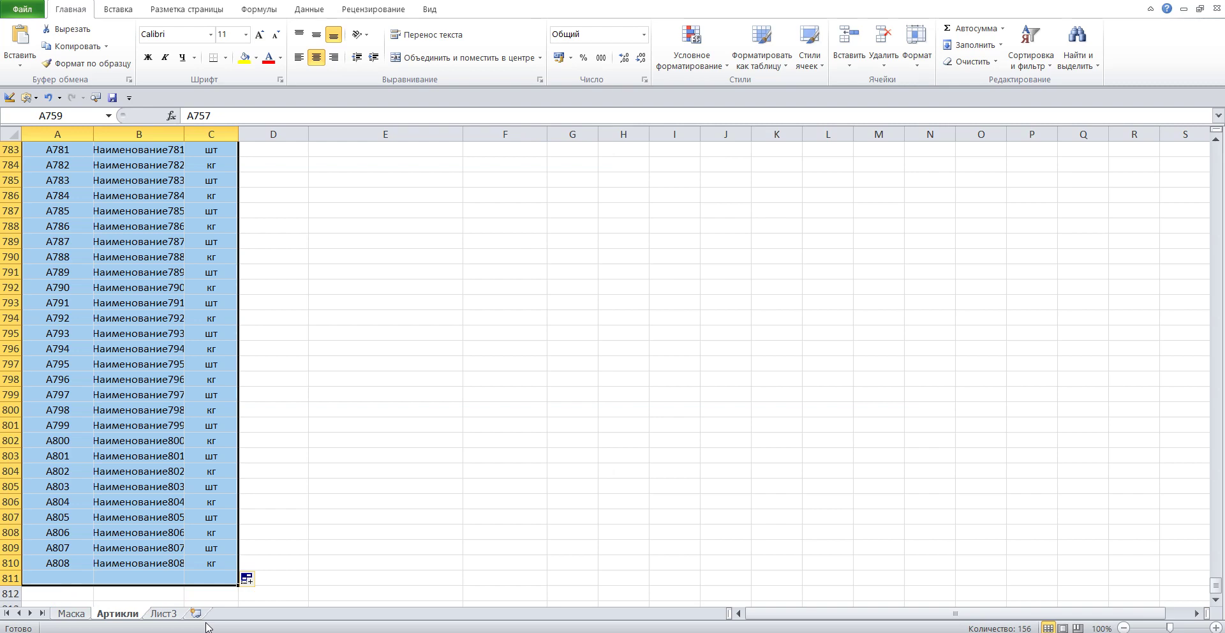
key(Delete)
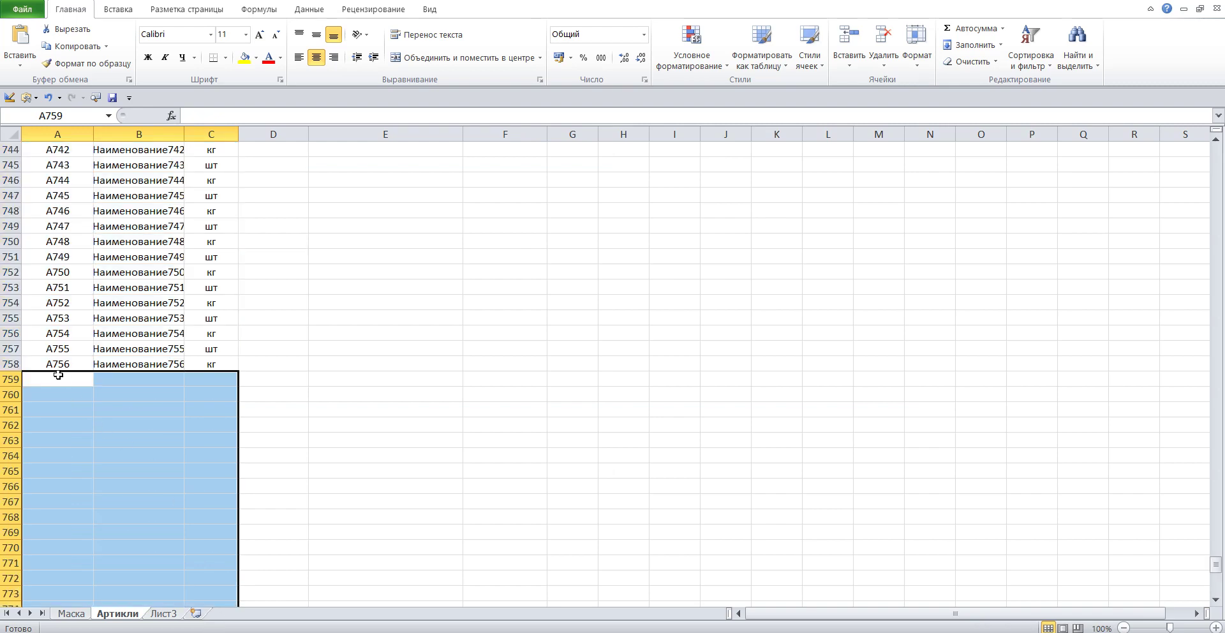
click(46, 365)
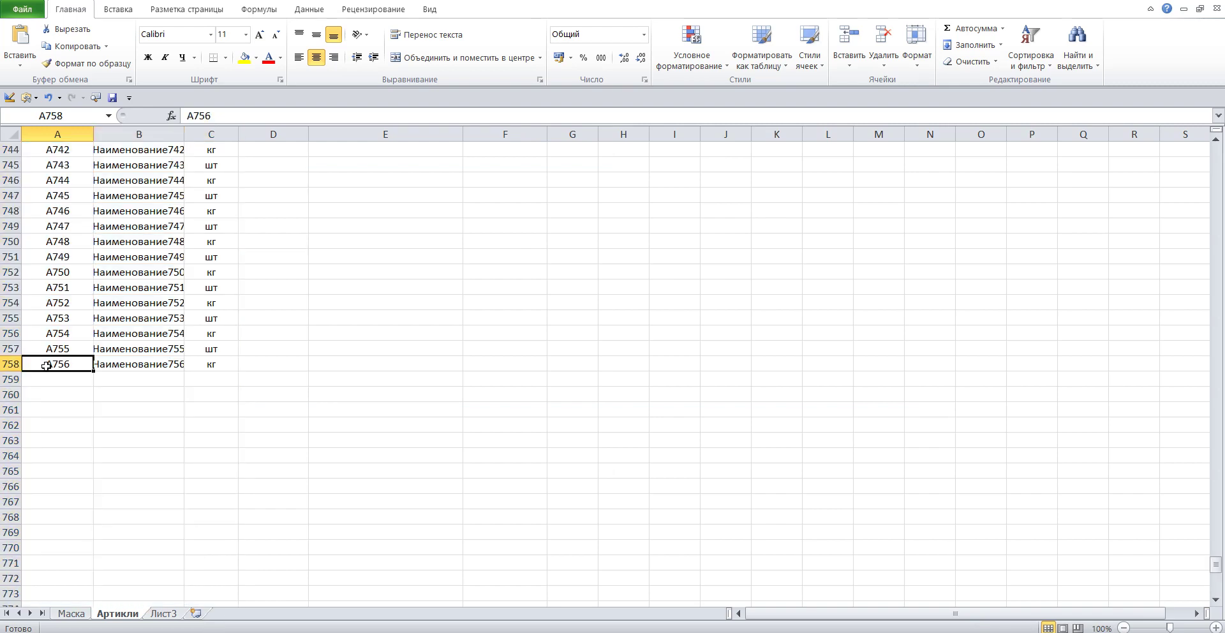
key(ctrl+Up)
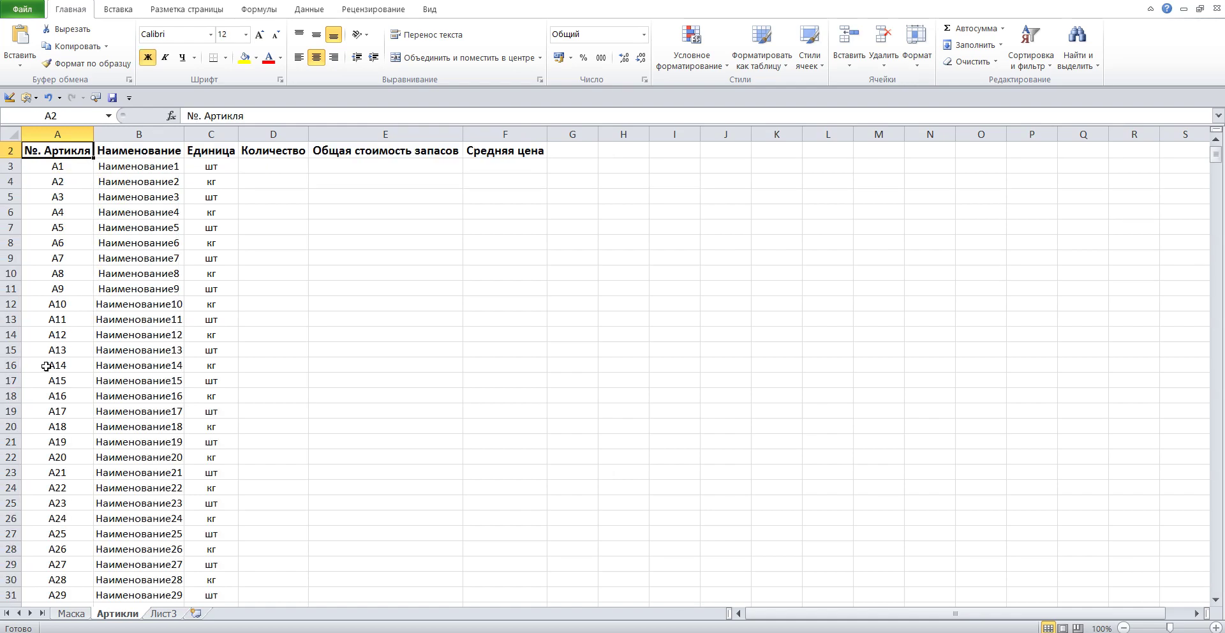
key(ctrl+Down)
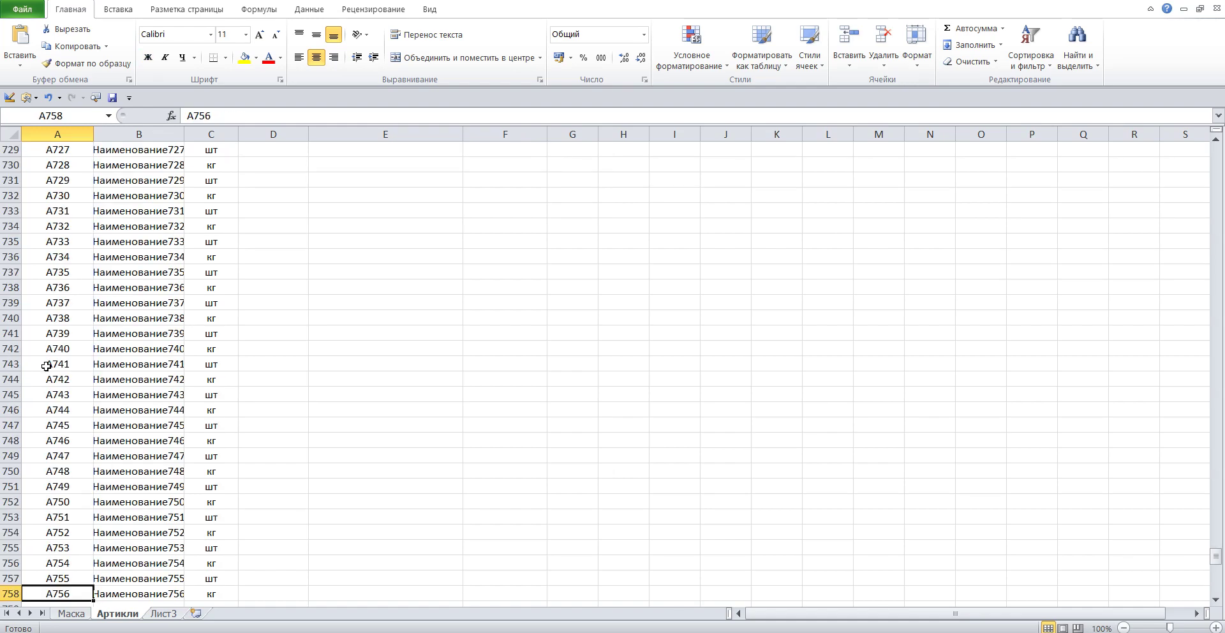
key(ctrl+Up)
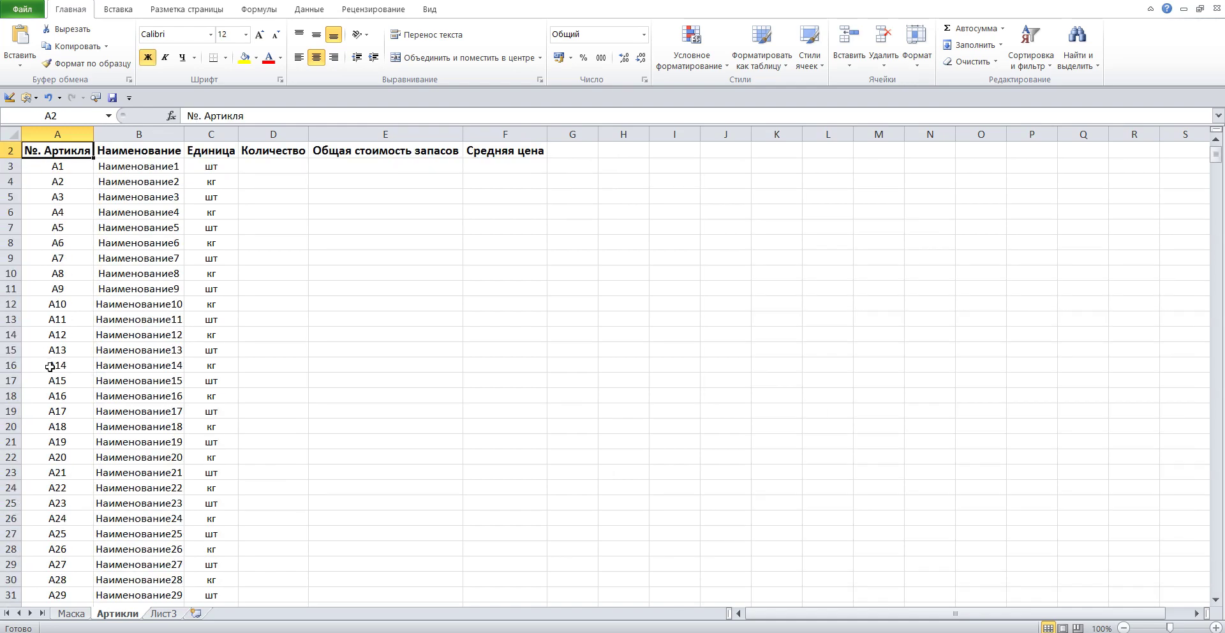
Step: Select the text of instruction 6 in the Маска sheet
click(73, 613)
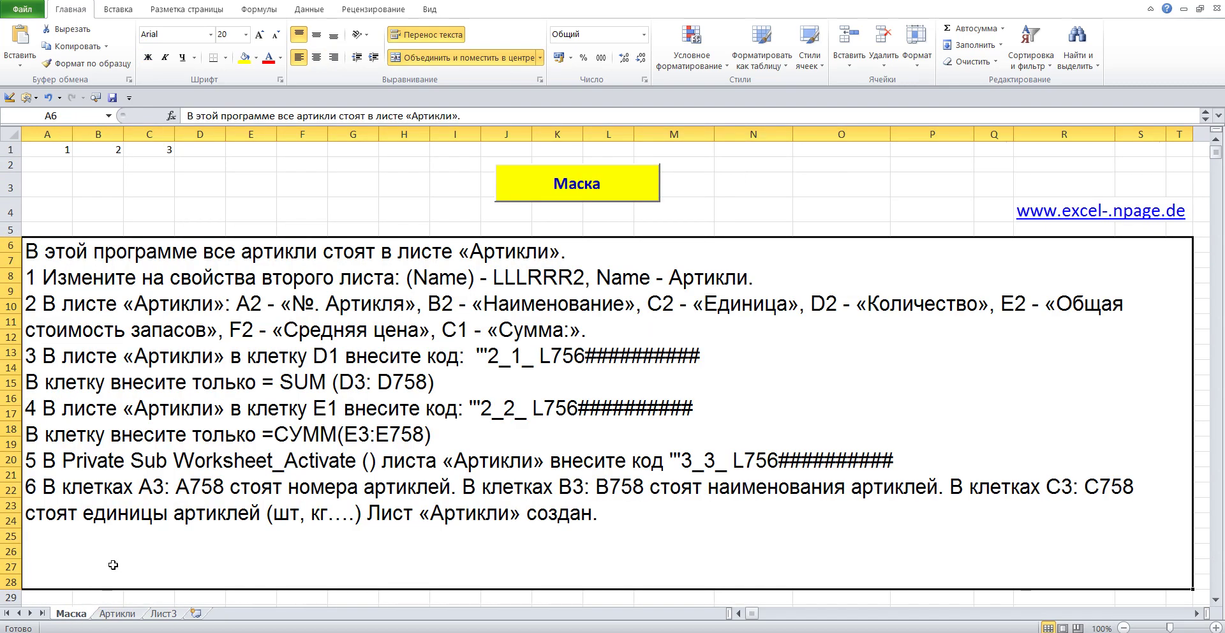
double_click(188, 495)
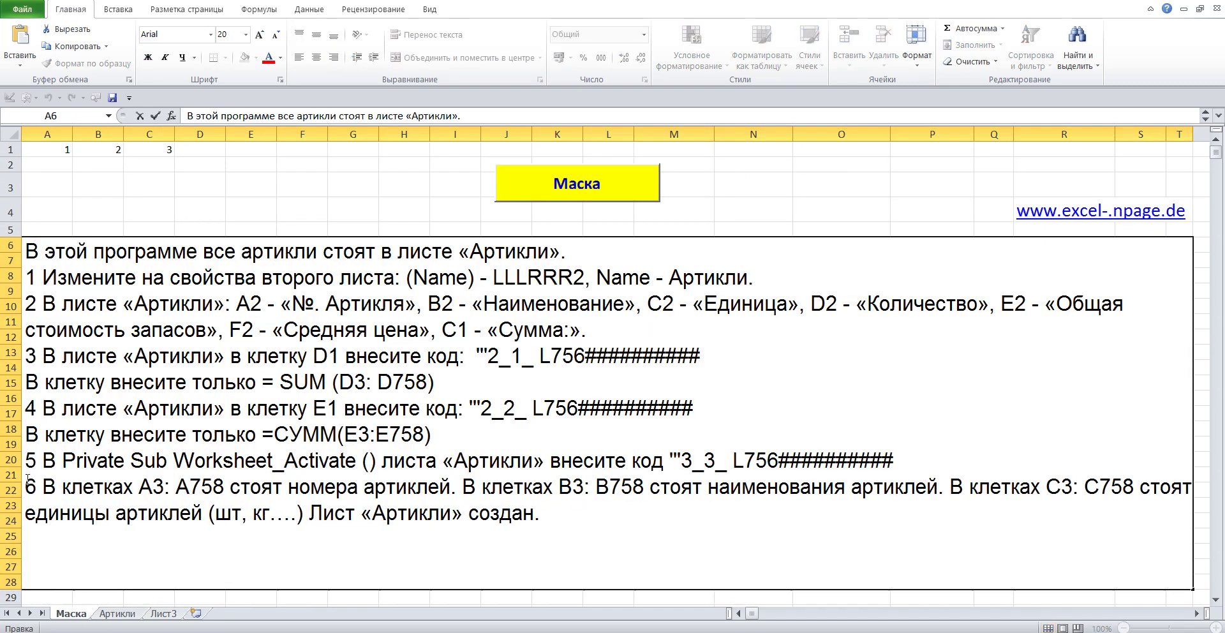
drag(27, 479, 659, 532)
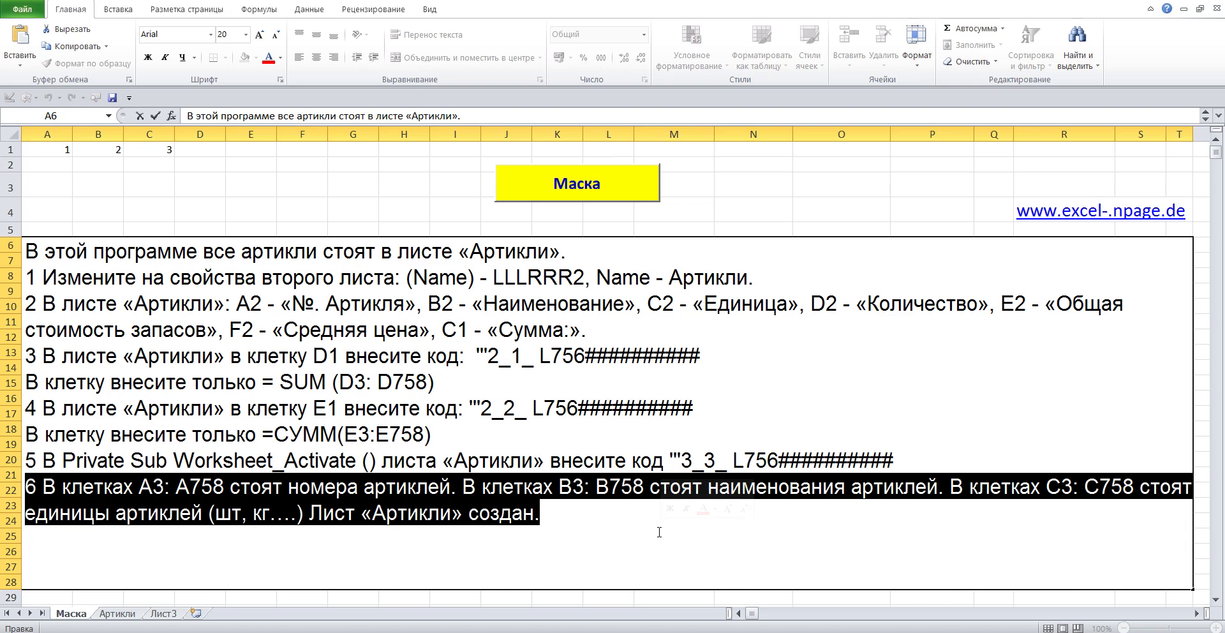
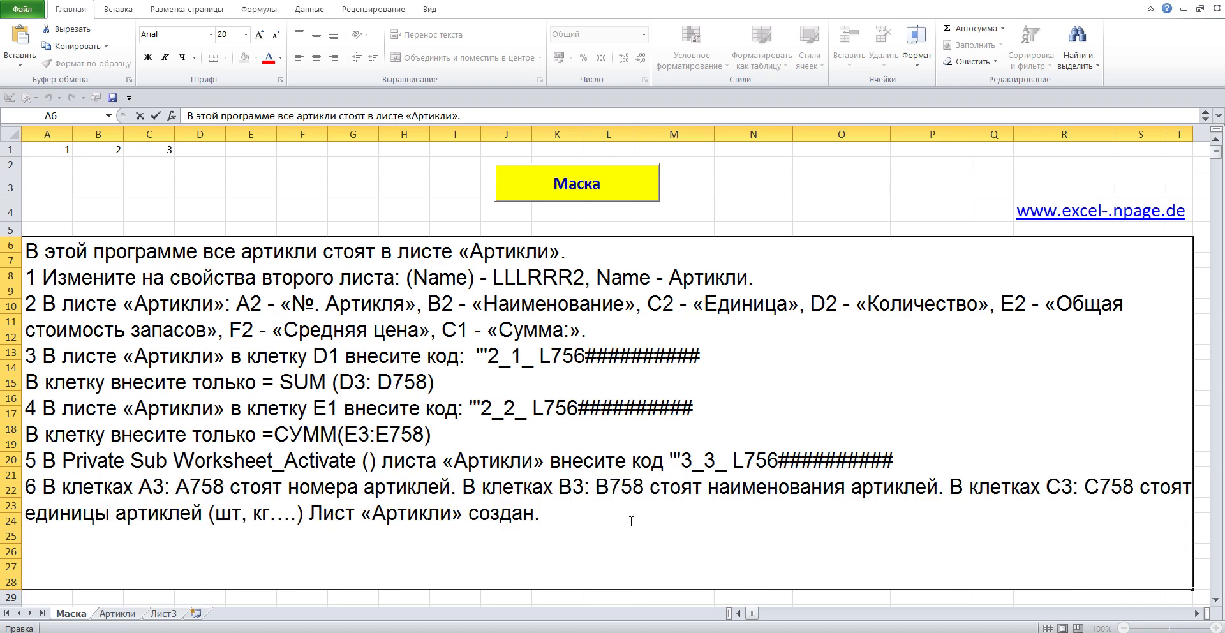
Step: Select the final sentence 'Лист «Артикли» создан.' in the Маска sheet's instruction text box
mouse_move(310, 514)
mouse_down()
mouse_move(561, 526)
mouse_move(560, 542)
mouse_up()
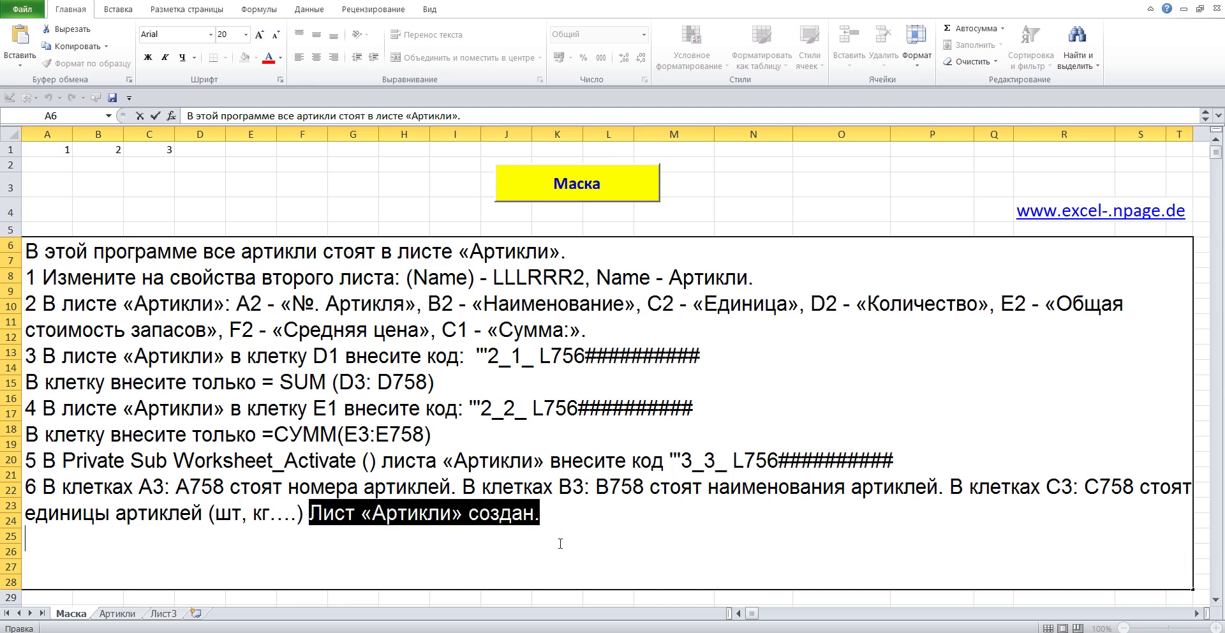